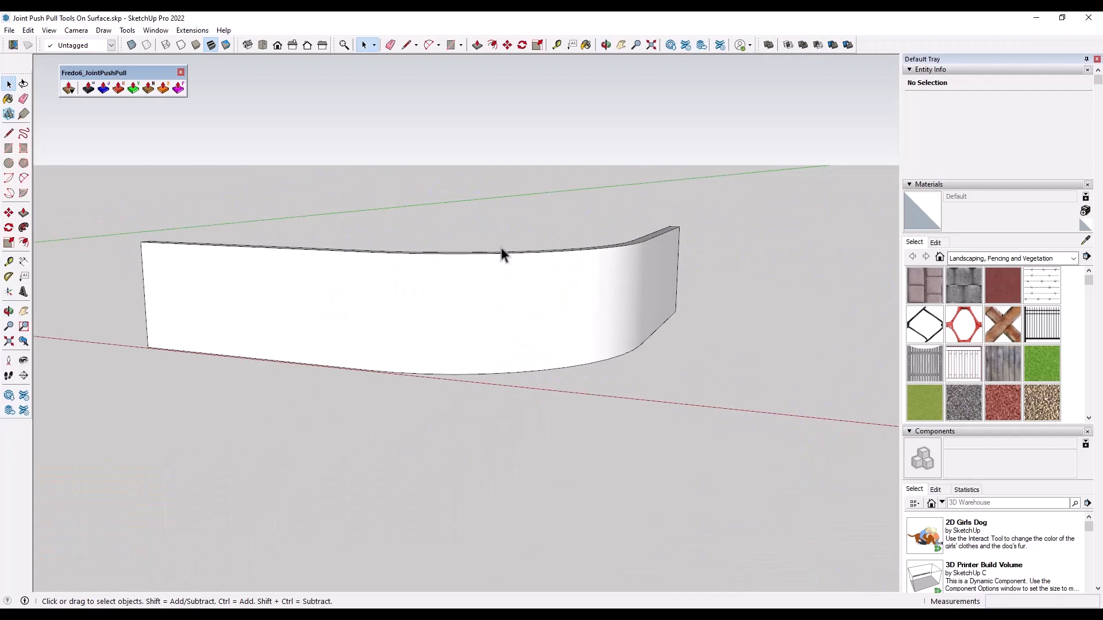
# Examine the wall's outer side, checking how its straight and curved portions select as separate faces.
pyautogui.moveTo(343, 337); pyautogui.dragTo(663, 243, button='middle')
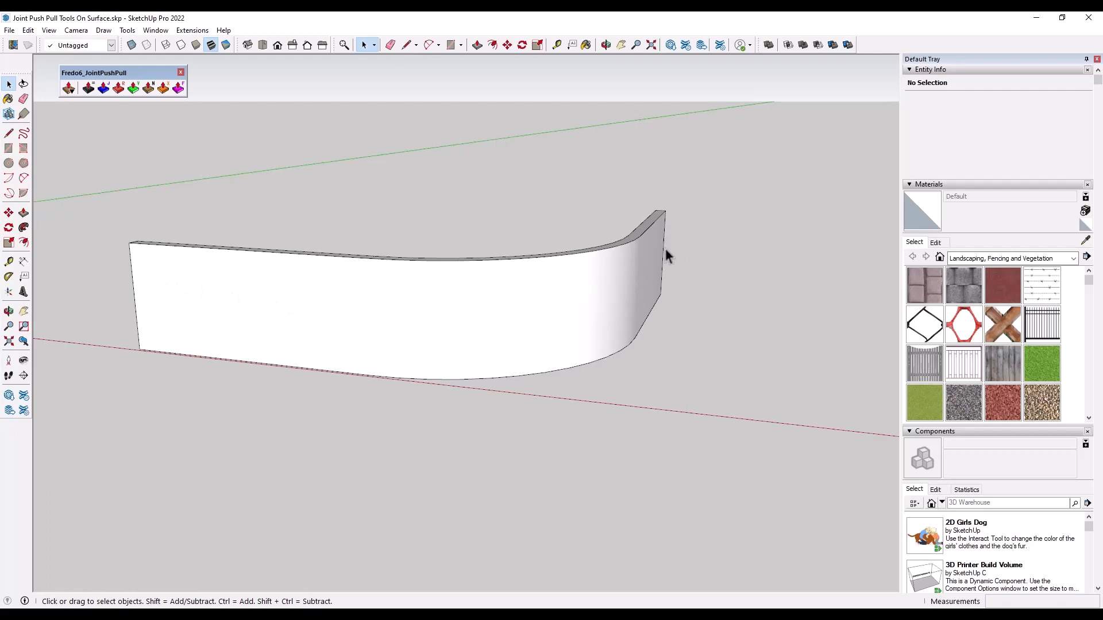
pyautogui.moveTo(650, 214); pyautogui.dragTo(625, 239, button='middle')
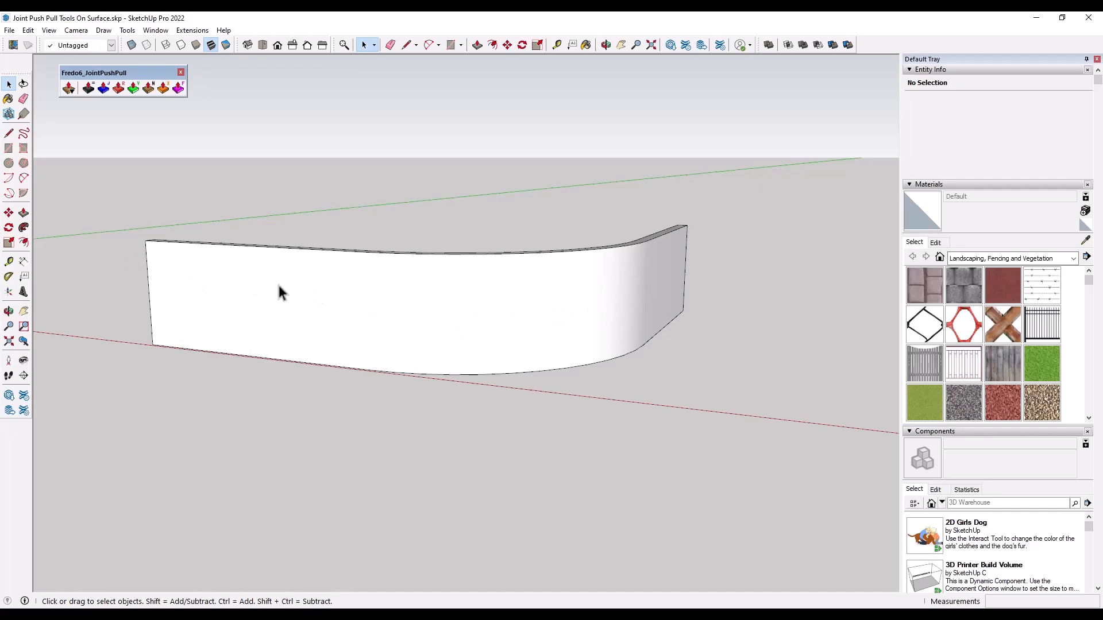
pyautogui.moveTo(279, 287); pyautogui.dragTo(394, 303, button='middle')
pyautogui.moveTo(451, 335); pyautogui.dragTo(462, 329, button='middle')
pyautogui.click(462, 329)
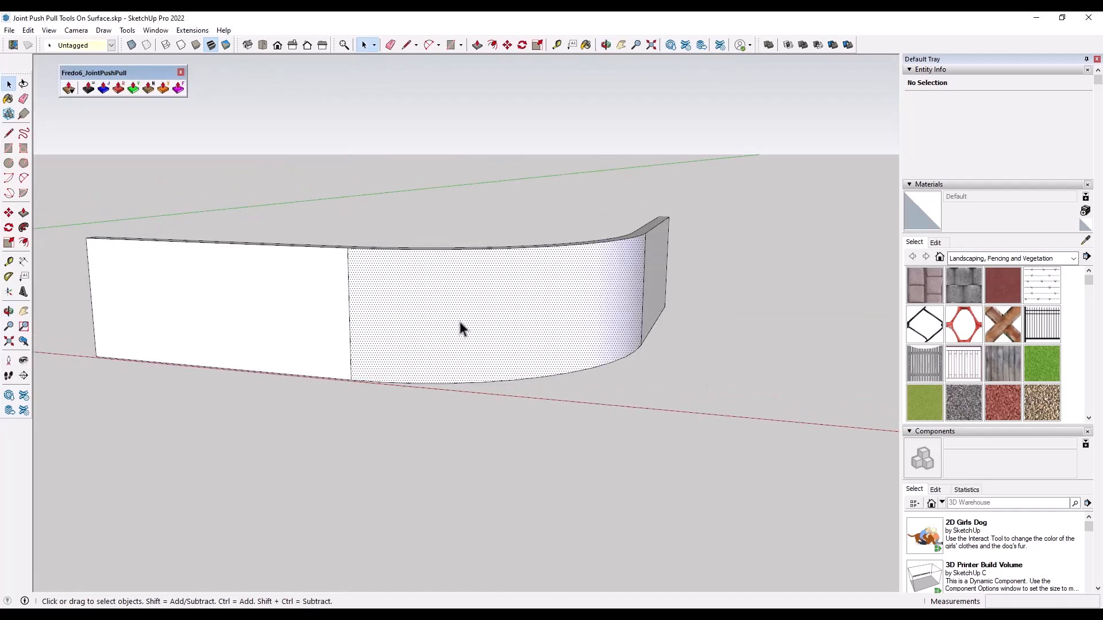
pyautogui.click(268, 311)
pyautogui.click(639, 275)
pyautogui.click(483, 300)
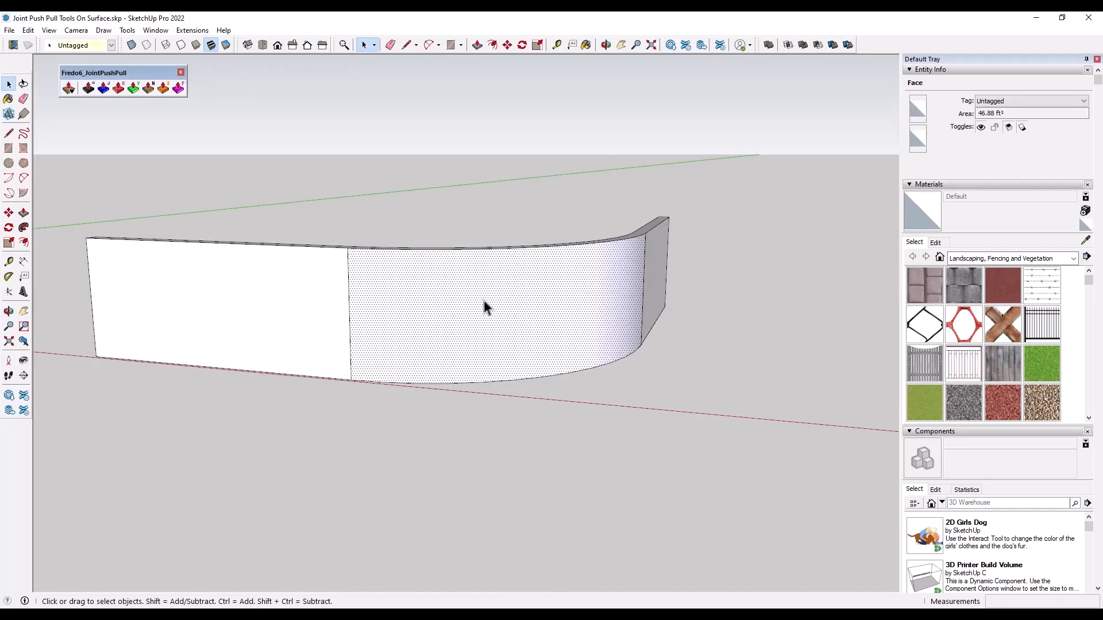
pyautogui.click(233, 300)
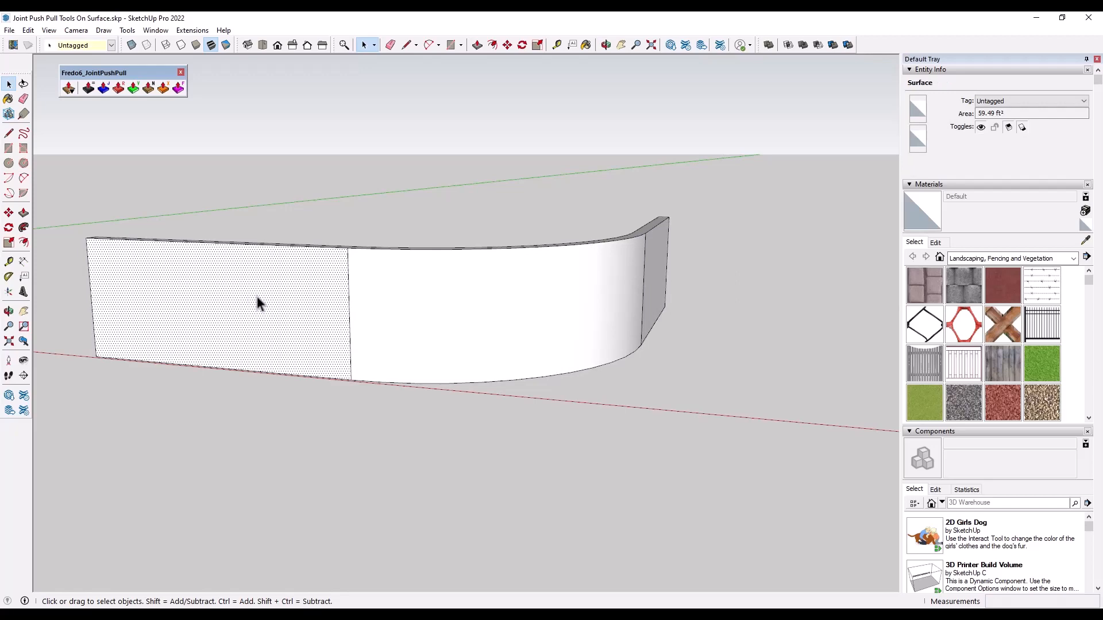
pyautogui.click(362, 287)
pyautogui.click(668, 260)
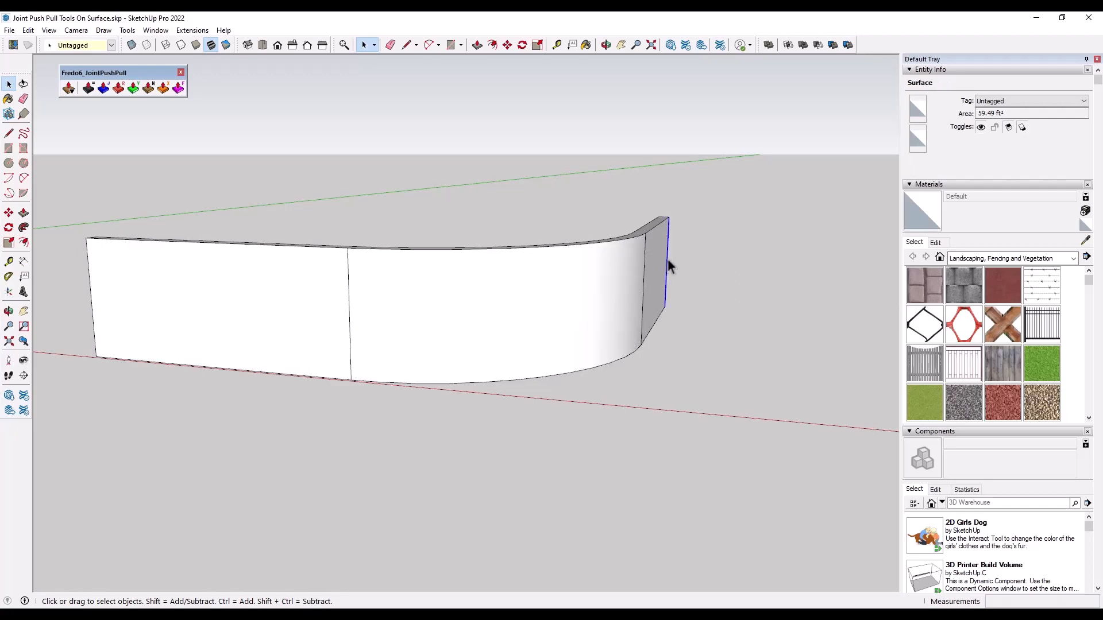
pyautogui.click(656, 258)
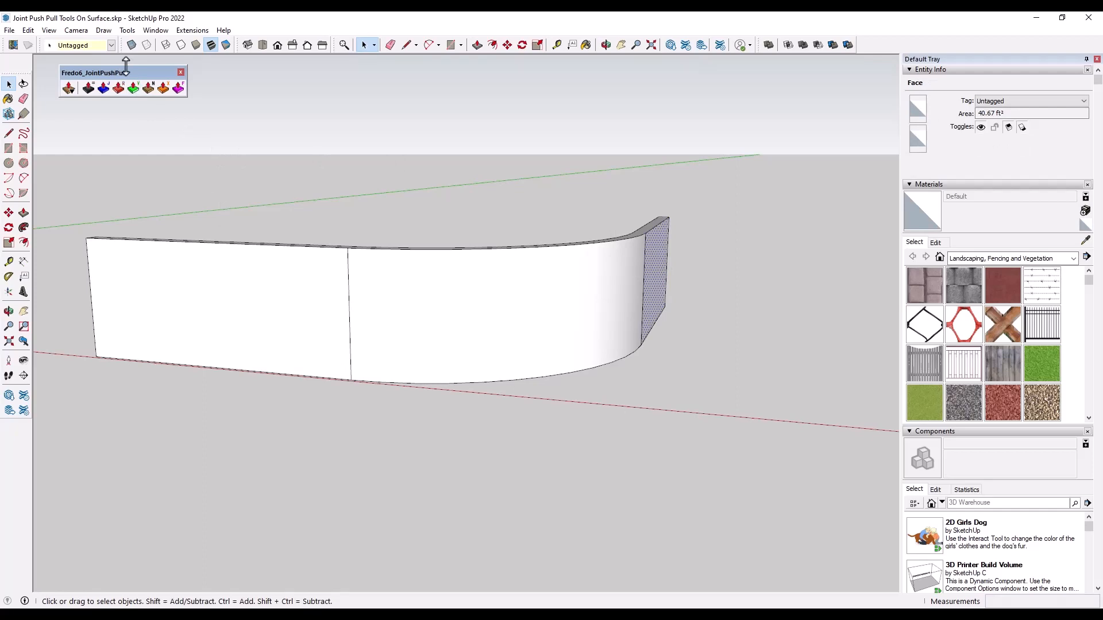
pyautogui.moveTo(439, 305)
pyautogui.mouseDown(button='middle')
pyautogui.moveTo(381, 301)
pyautogui.moveTo(423, 307)
pyautogui.mouseUp(button='middle')
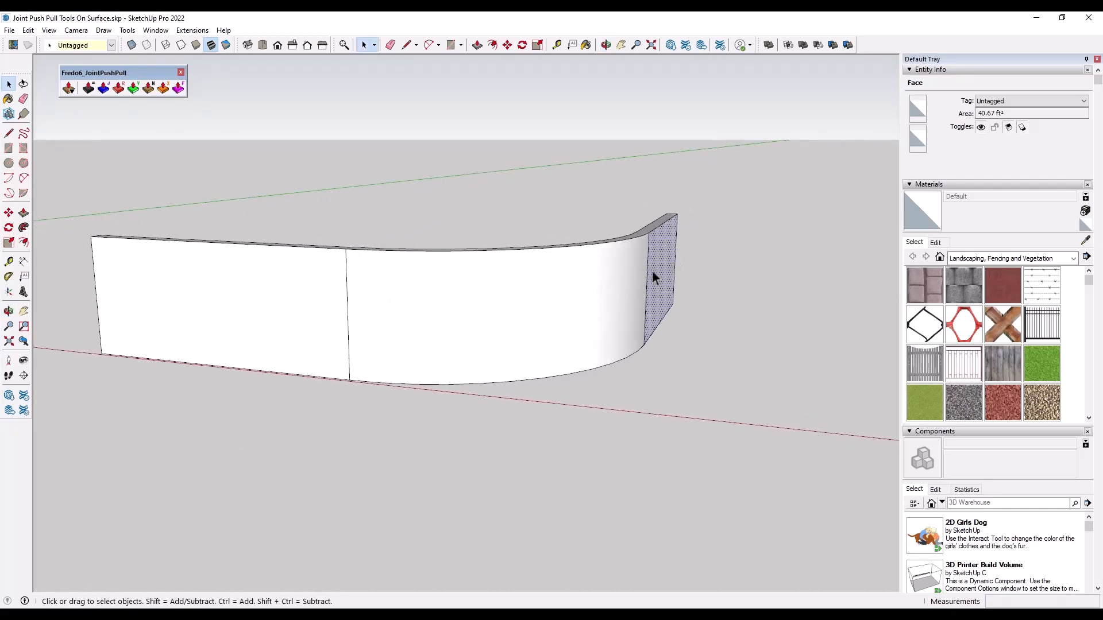
pyautogui.click(405, 295)
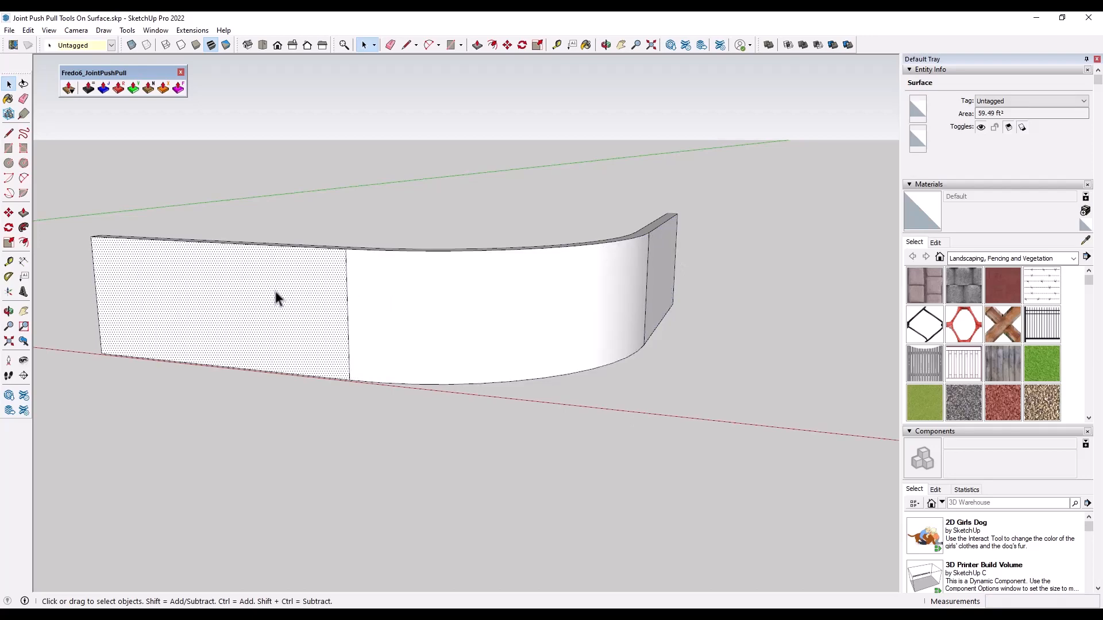
pyautogui.click(441, 303)
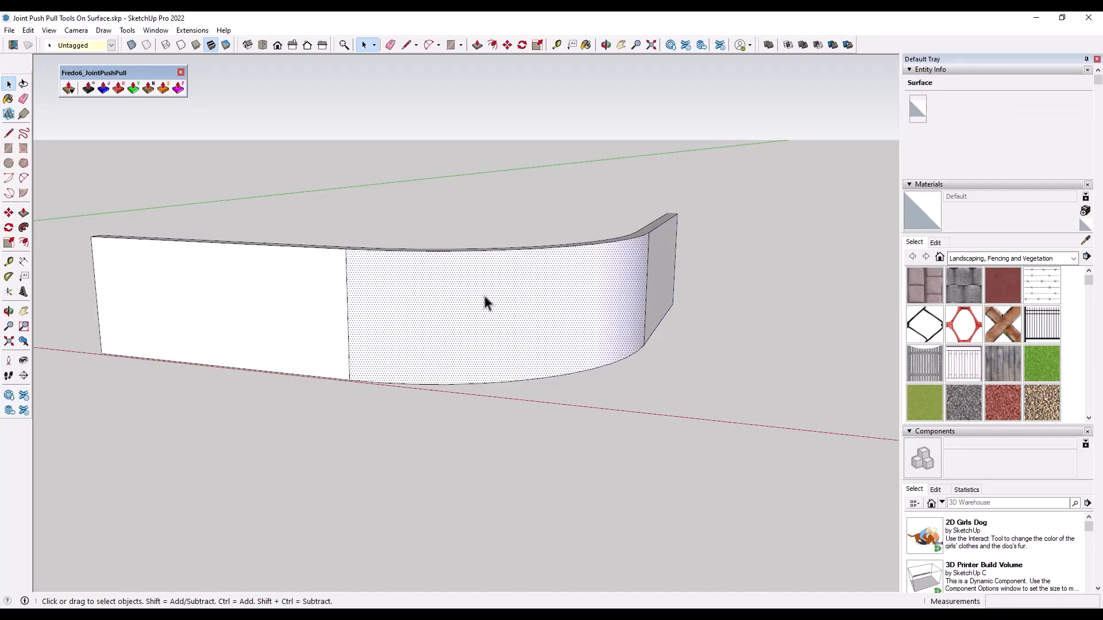
# Soften the two vertical edges between the straight and curved portions of the wall's outer side.
pyautogui.click(346, 283)
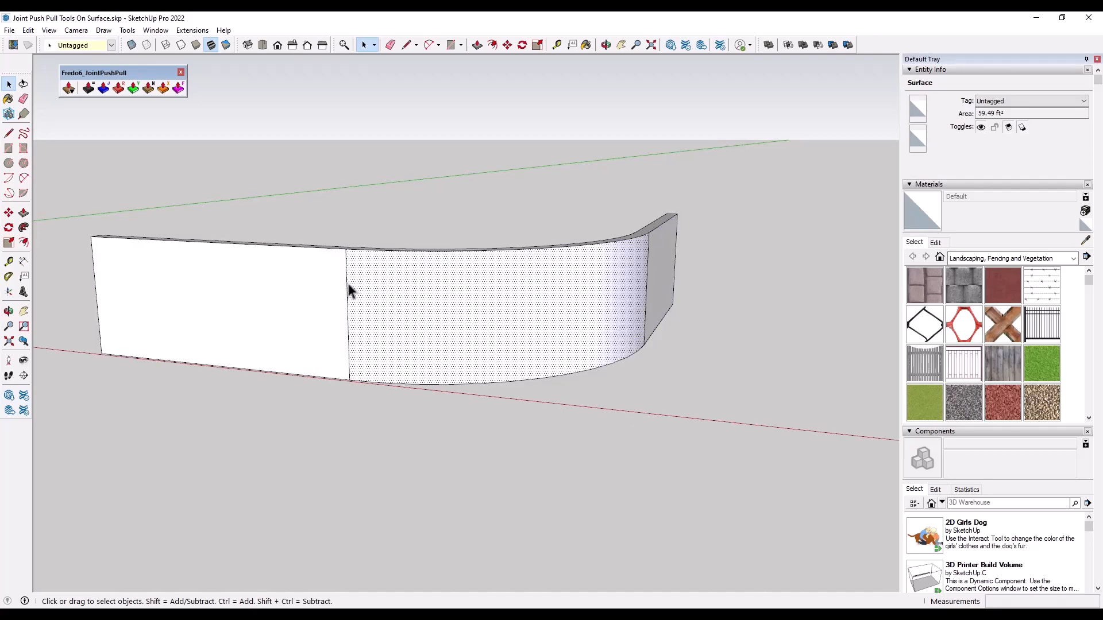
pyautogui.keyDown('shift'); pyautogui.click(647, 281); pyautogui.keyUp('shift')
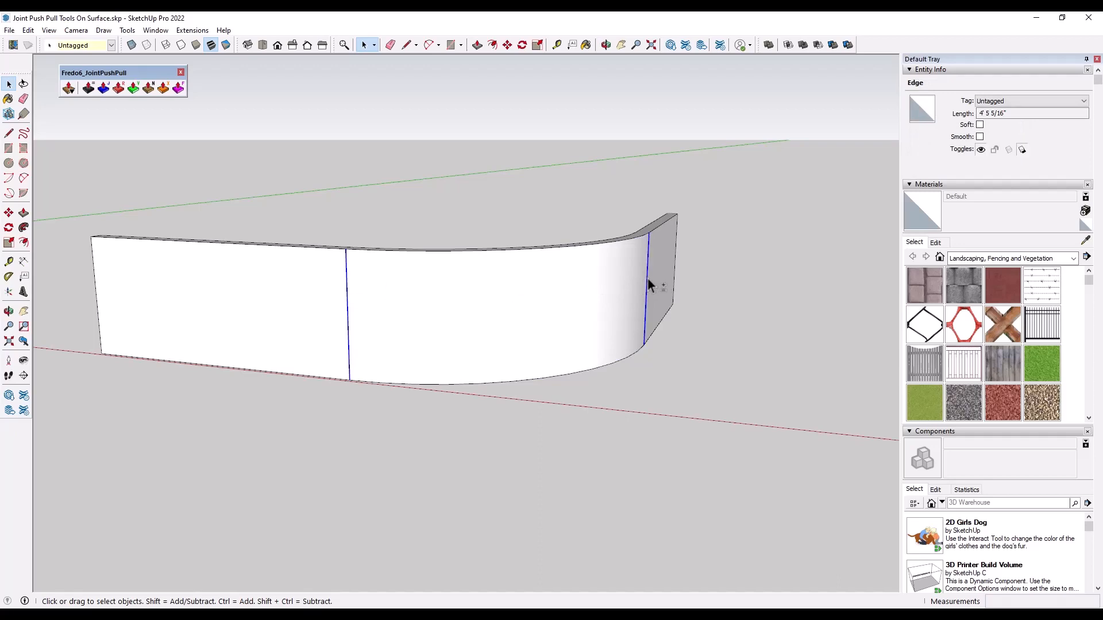
pyautogui.click(979, 124)
pyautogui.click(586, 288)
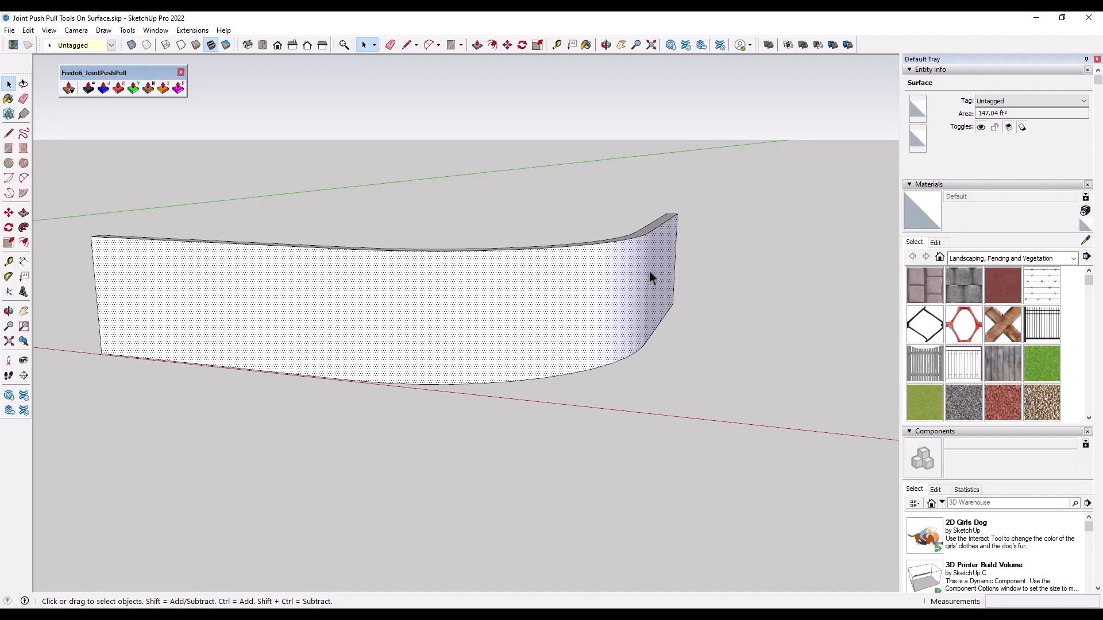
# Show hidden geometry and turn on smoothing for the two softened vertical edges on the wall's outer side.
pyautogui.click(49, 30)
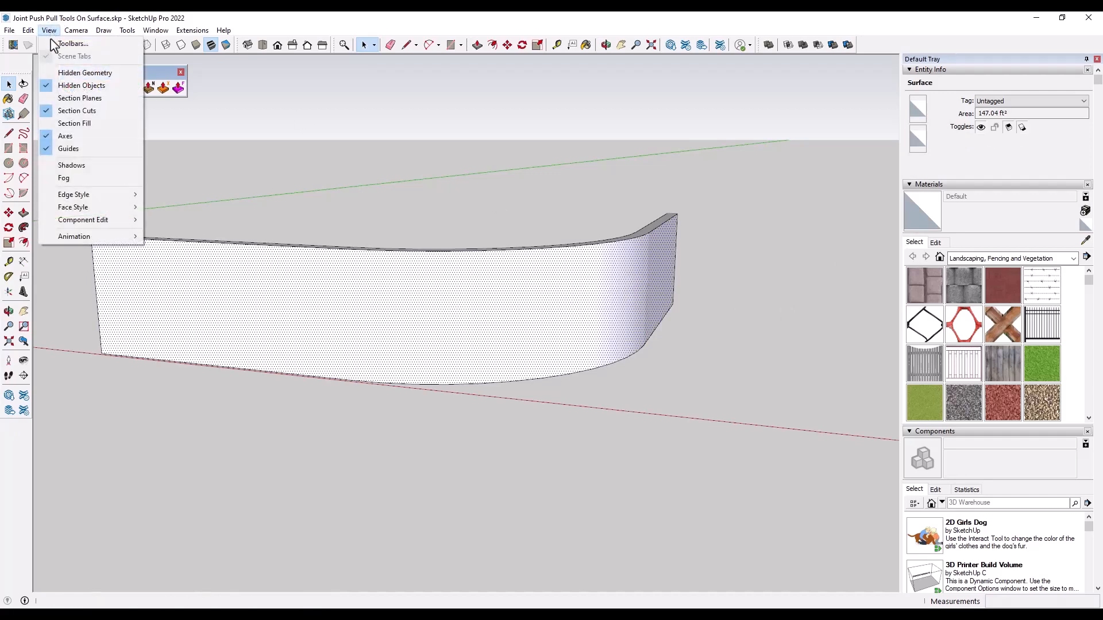
pyautogui.click(85, 72)
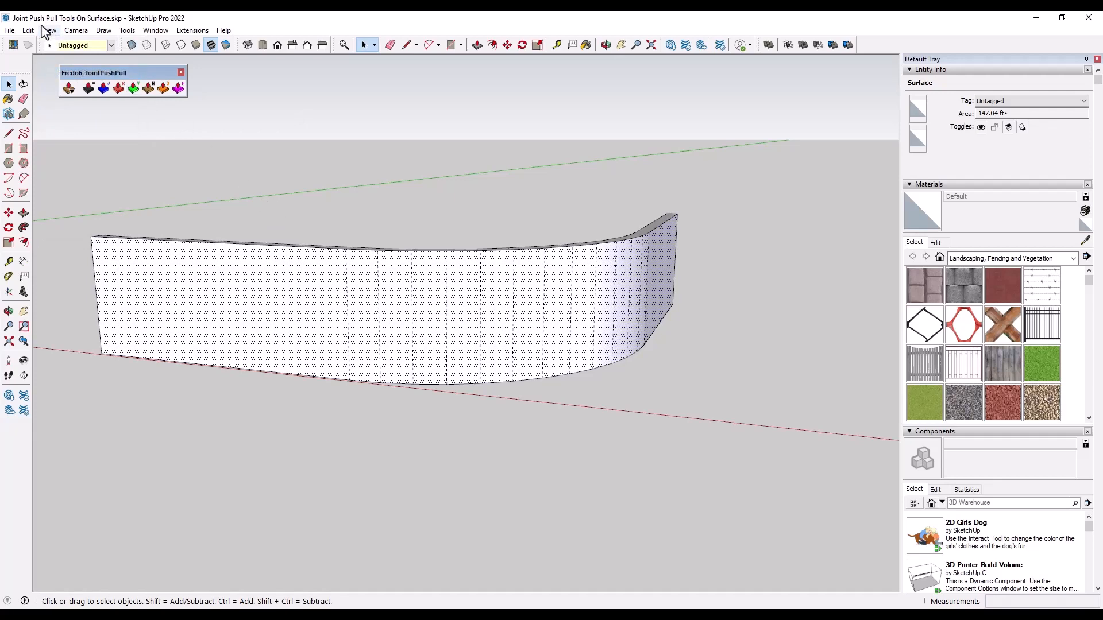
pyautogui.click(348, 283)
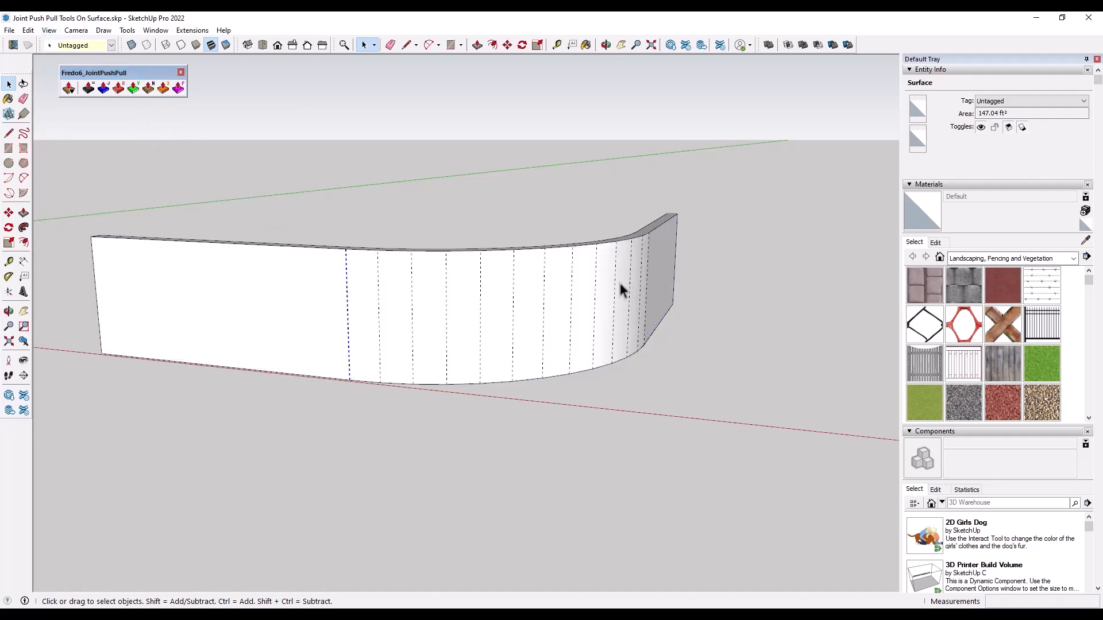
pyautogui.keyDown('shift'); pyautogui.click(650, 265); pyautogui.keyUp('shift')
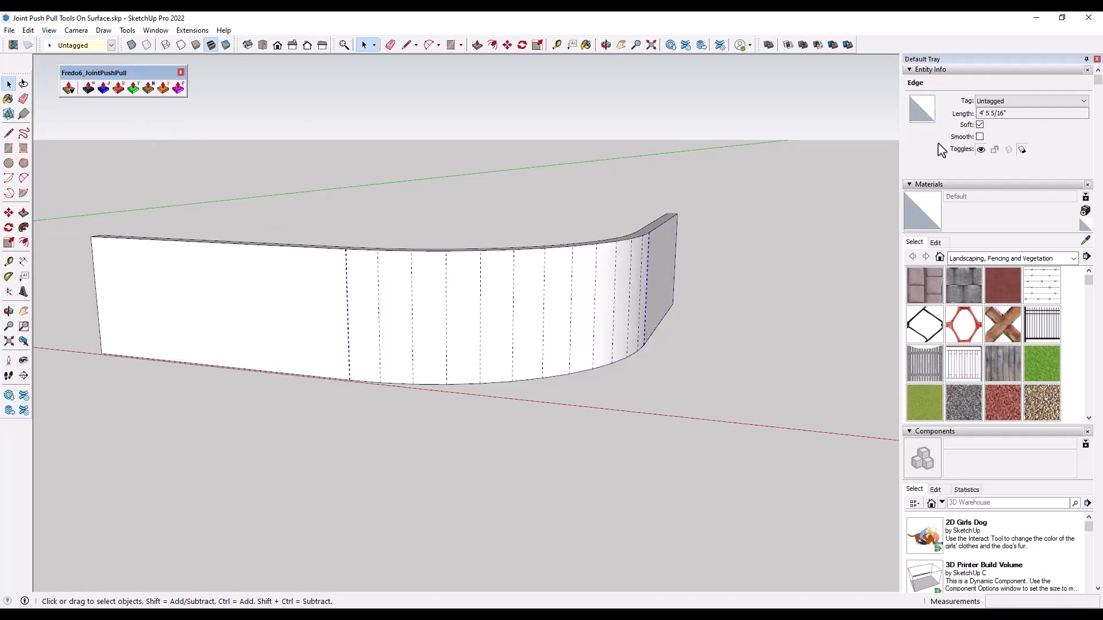
pyautogui.click(980, 137)
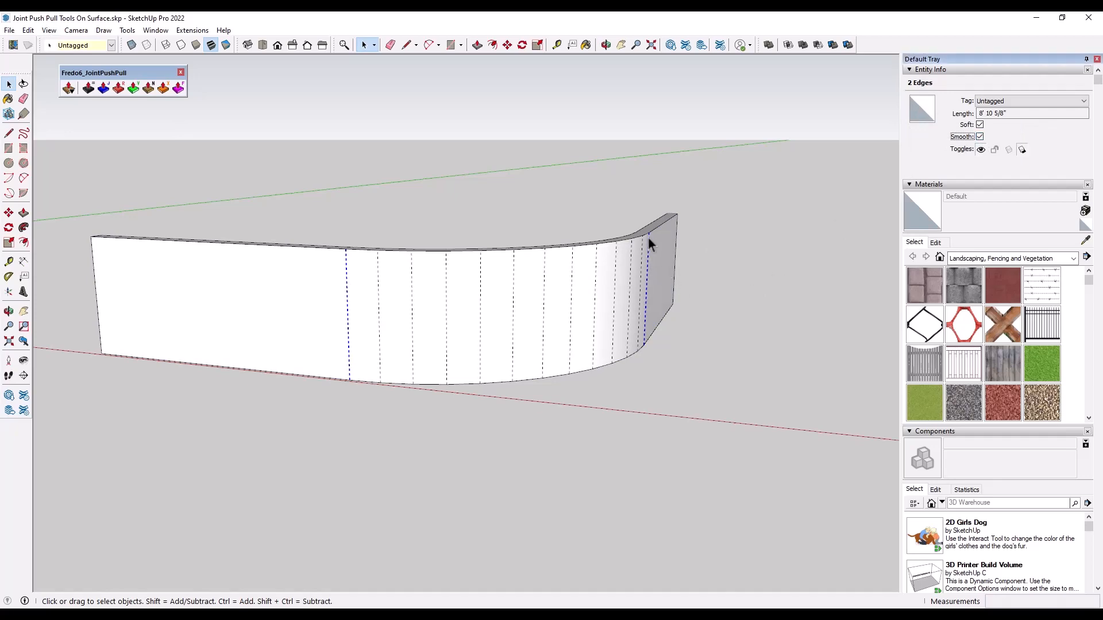
pyautogui.moveTo(691, 267)
pyautogui.mouseDown(button='middle')
pyautogui.moveTo(586, 264)
pyautogui.moveTo(686, 259)
pyautogui.mouseUp(button='middle')
pyautogui.scroll(3, 663, 259)
pyautogui.scroll(-3, 666, 259)
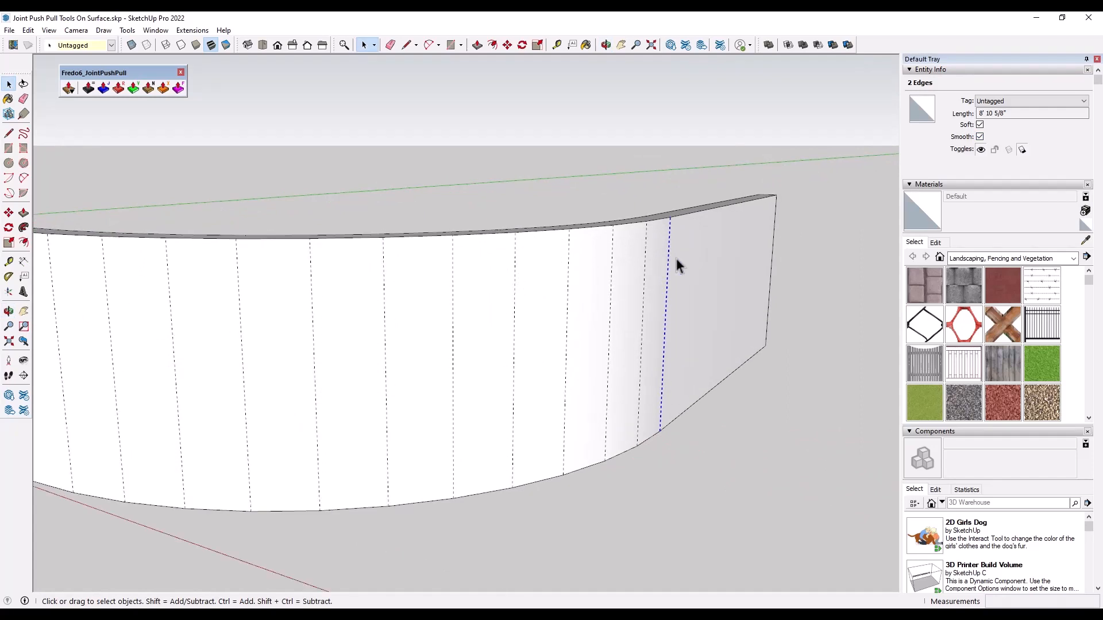
# Turn off the display of hidden geometry and select the wall's whole outer surface.
pyautogui.click(47, 31)
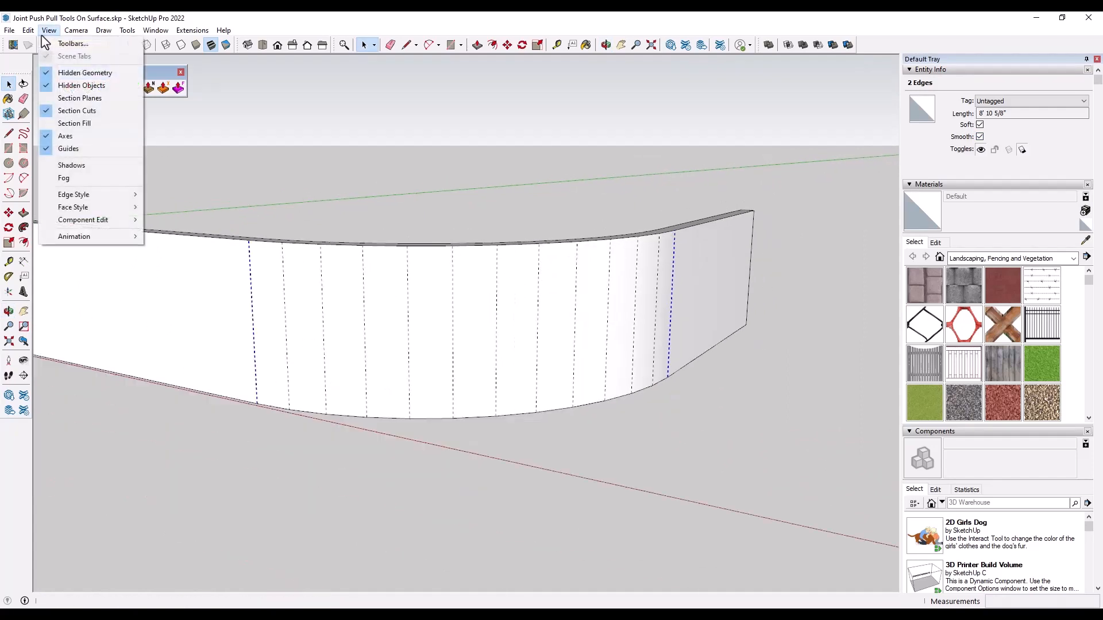
pyautogui.click(63, 74)
pyautogui.moveTo(506, 198); pyautogui.dragTo(411, 327, button='middle')
pyautogui.click(469, 313)
pyautogui.scroll(-3, 508, 308)
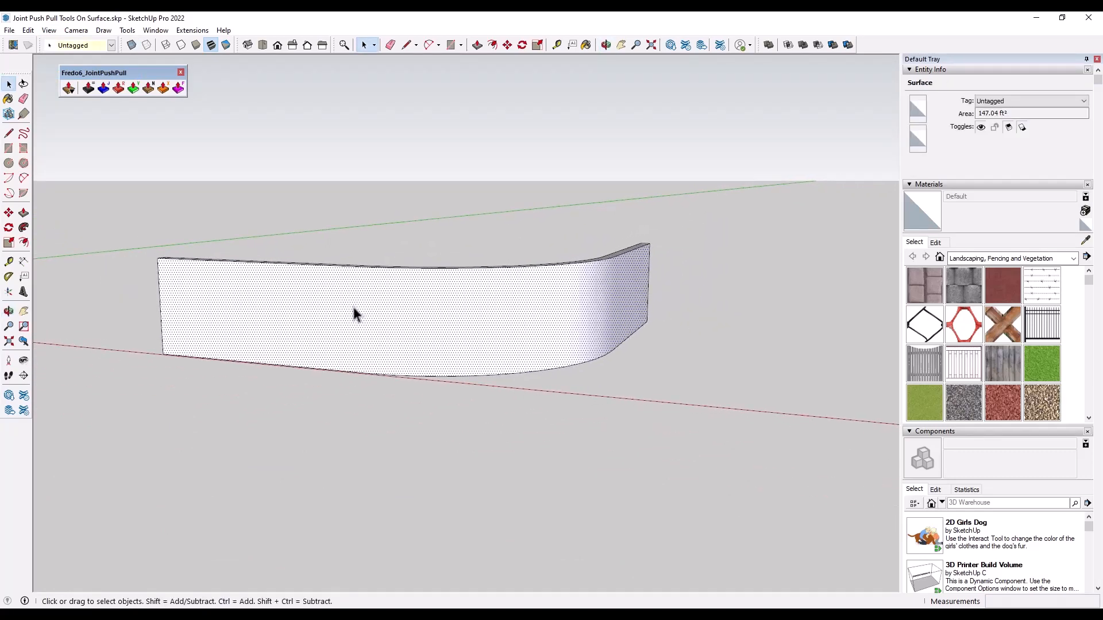
# Copy the straight and curved outer top edges of the wall 6" down its outer surface.
pyautogui.moveTo(440, 302); pyautogui.dragTo(329, 332, button='middle')
pyautogui.scroll(2, 304, 332)
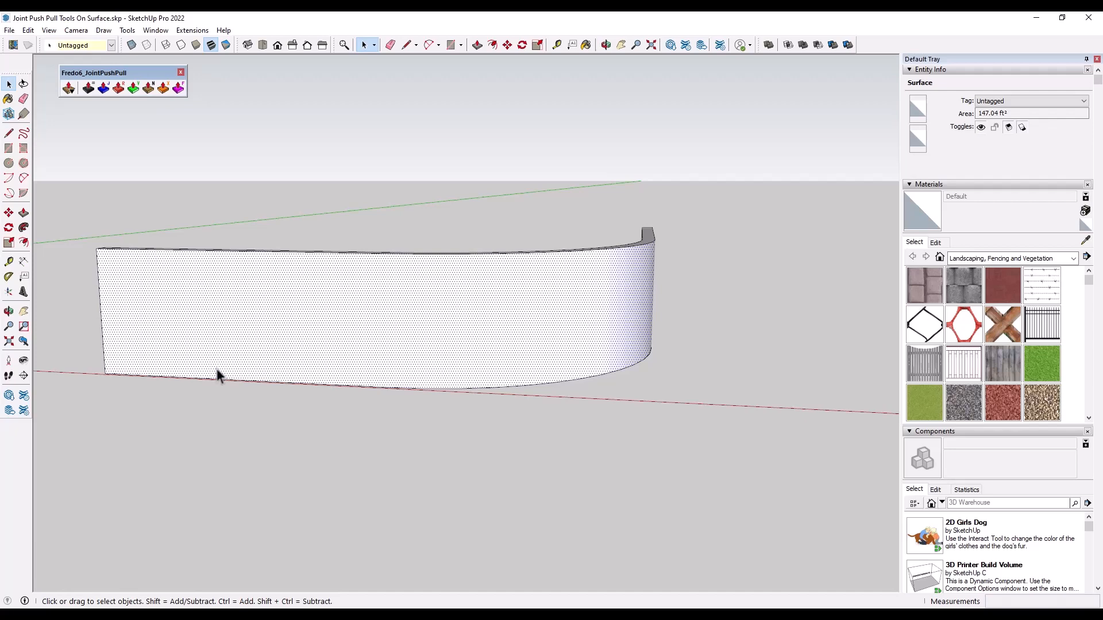
pyautogui.moveTo(73, 344); pyautogui.dragTo(179, 362, button='middle')
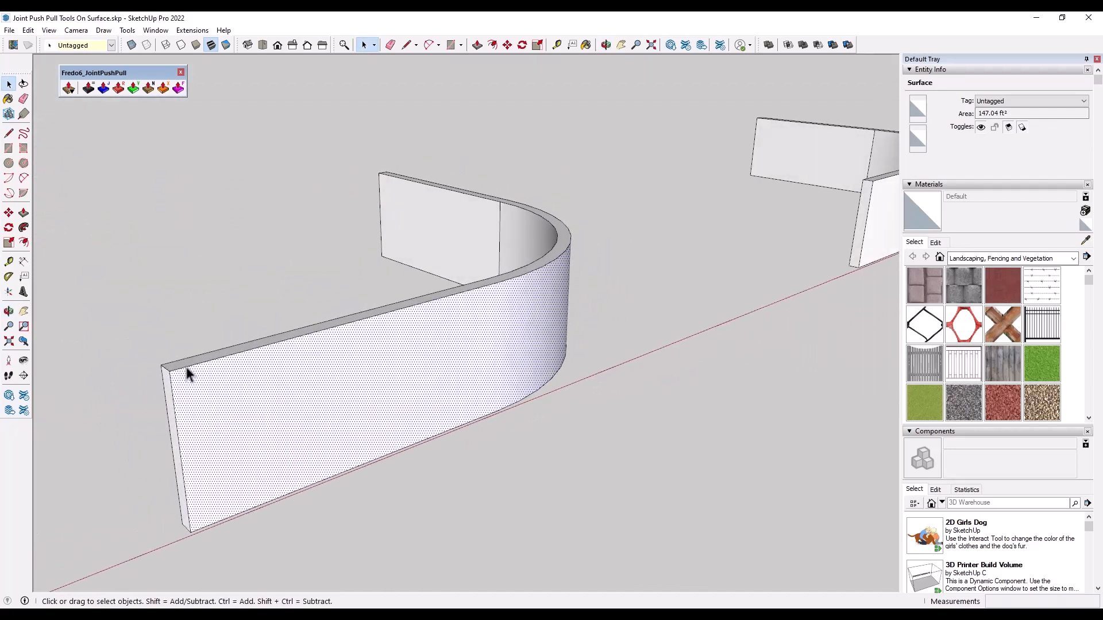
pyautogui.click(187, 366)
pyautogui.keyDown('ctrl'); pyautogui.click(551, 263); pyautogui.keyUp('ctrl')
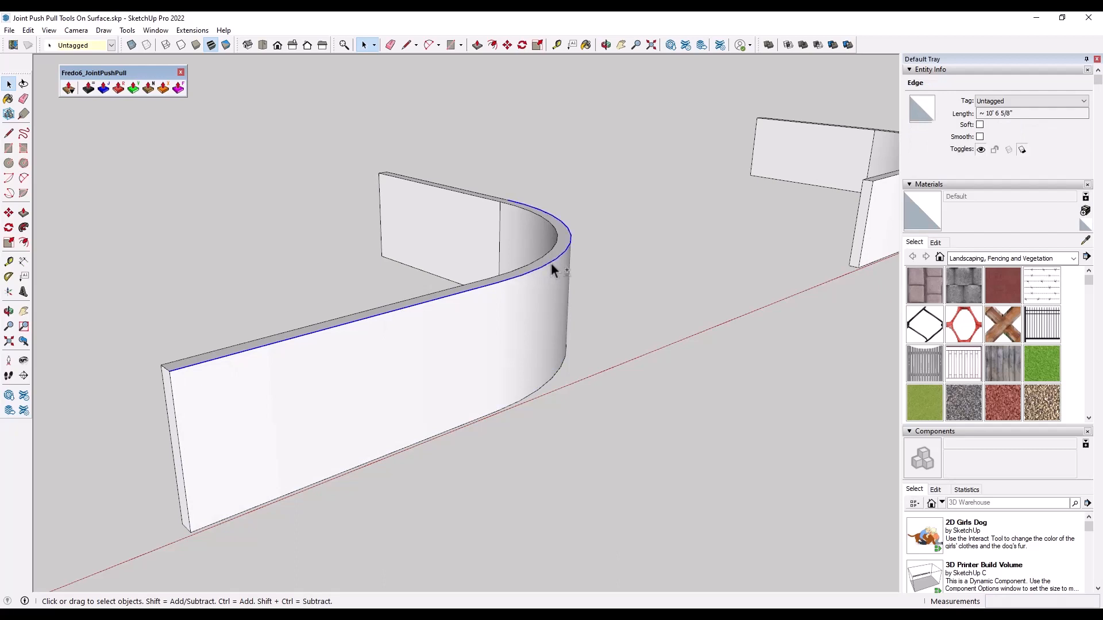
pyautogui.keyDown('ctrl'); pyautogui.click(485, 194); pyautogui.keyUp('ctrl')
pyautogui.scroll(-3, 557, 185)
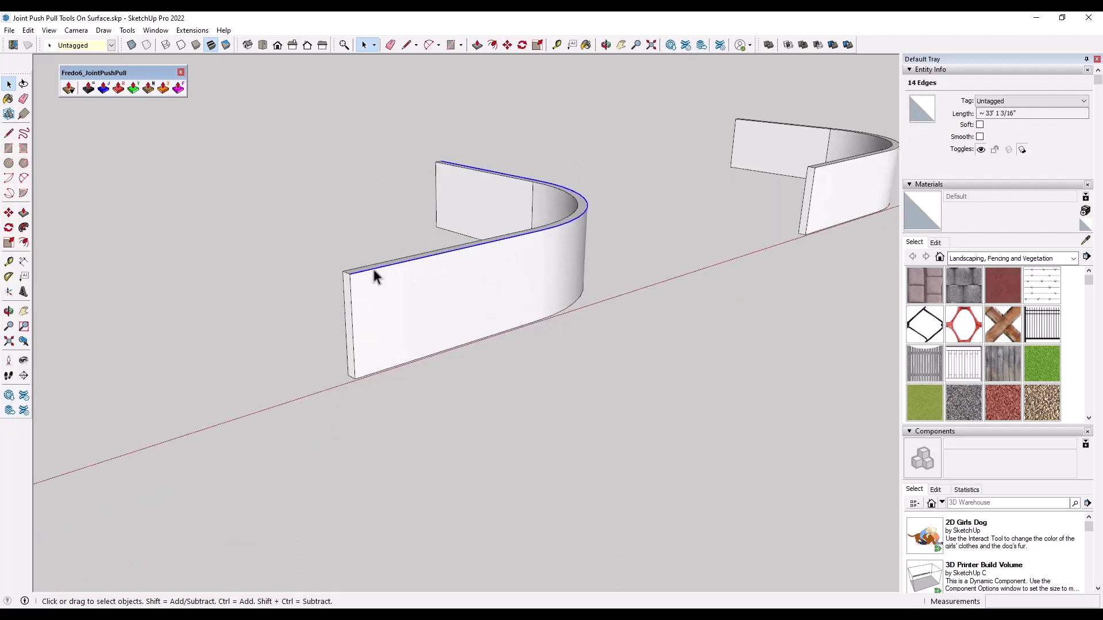
pyautogui.press('m')
pyautogui.press('ctrl')
pyautogui.click(348, 274)
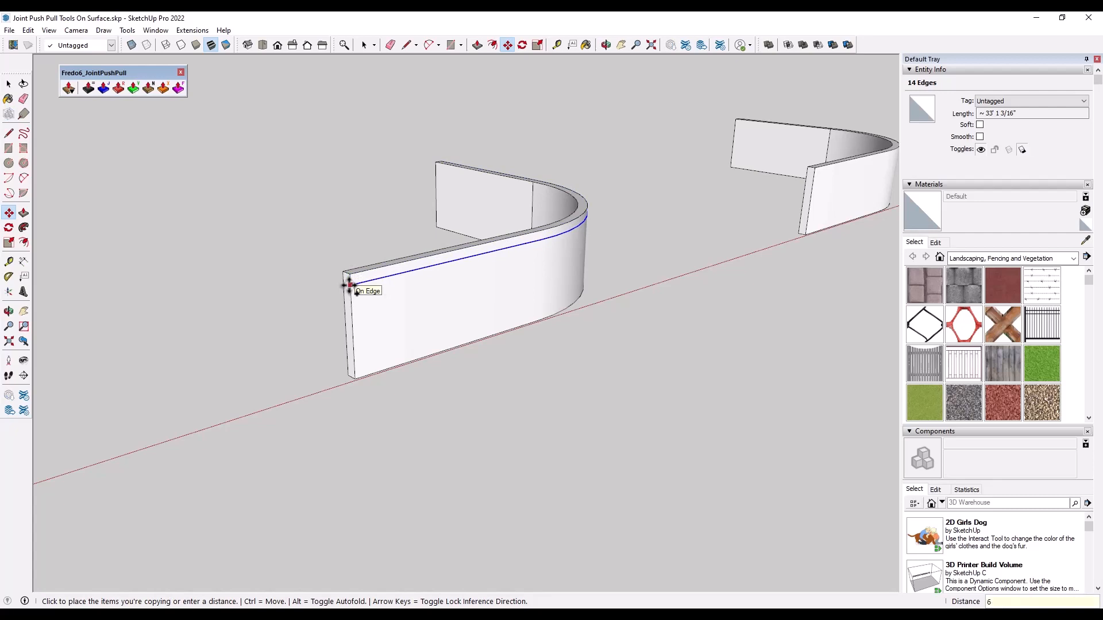
pyautogui.press('Return')
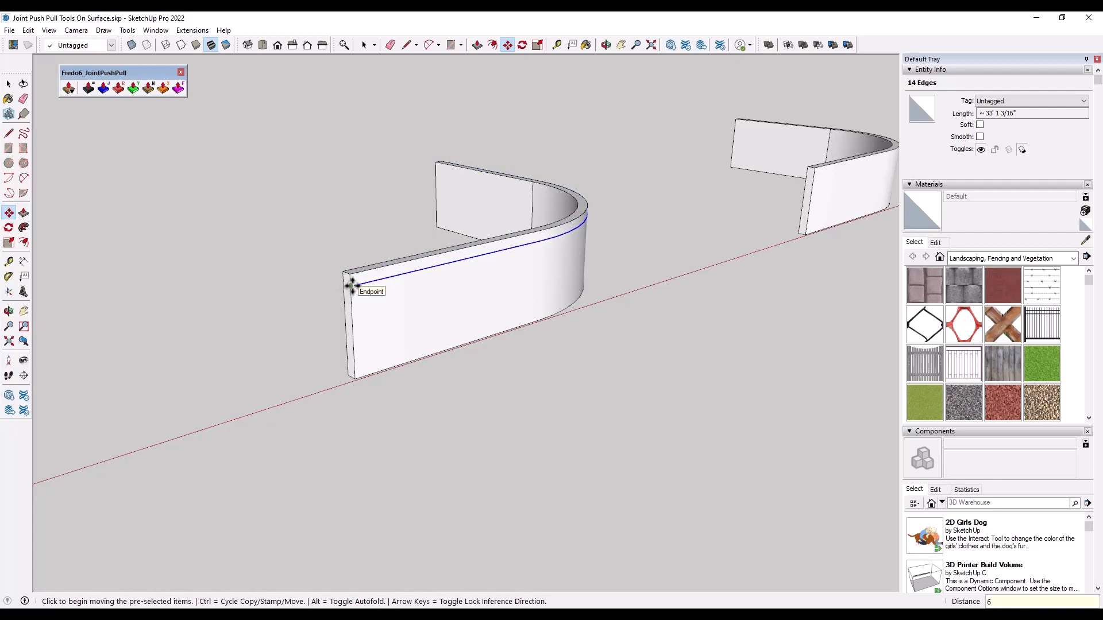
pyautogui.press('space')
# Copy the wall's outer bottom edges 6" up its outer surface.
pyautogui.click(382, 371)
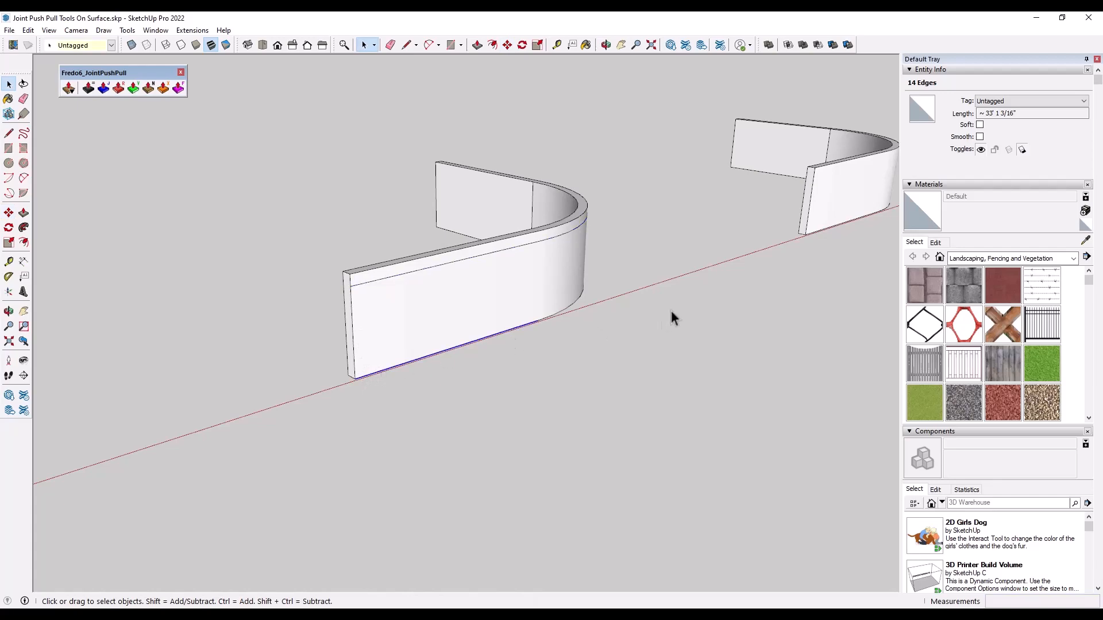
pyautogui.press('m')
pyautogui.scroll(6, 505, 282)
pyautogui.click(320, 346)
pyautogui.press('ctrl')
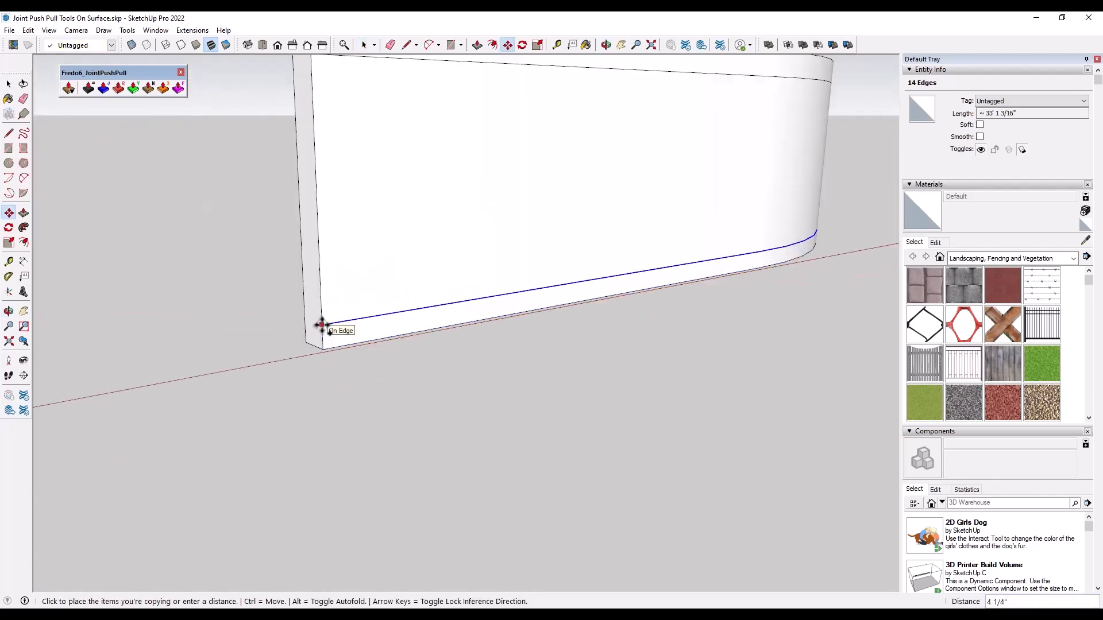
pyautogui.press('Return')
pyautogui.scroll(-6, 330, 333)
pyautogui.press('space')
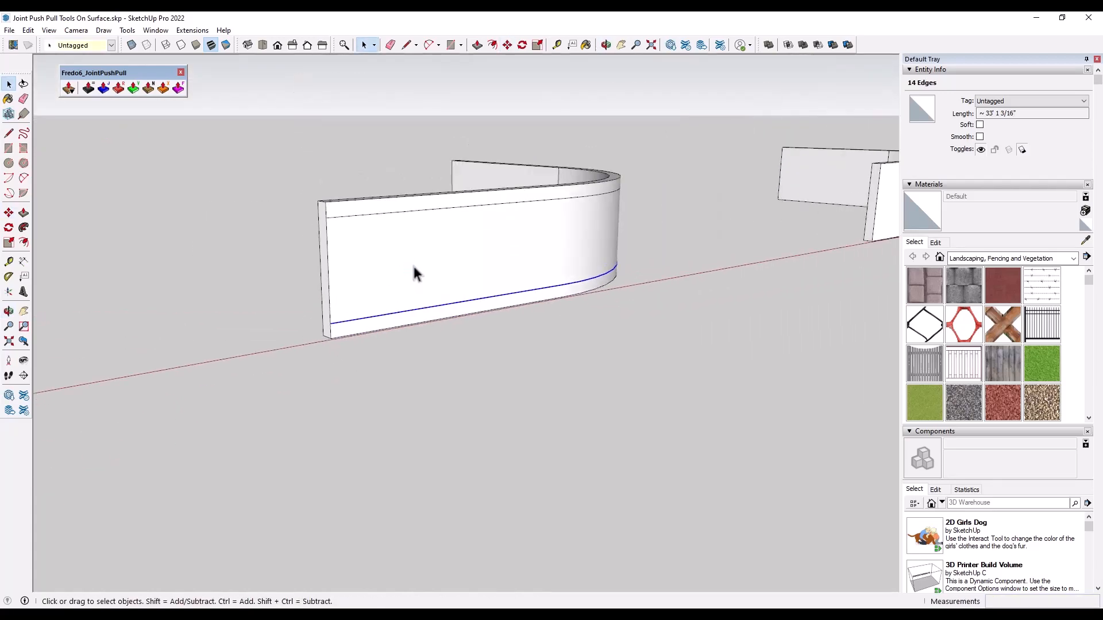
# Copy the middle panel's vertical end edge 6" inward along the straight portion of the wall.
pyautogui.click(412, 263)
pyautogui.moveTo(739, 218); pyautogui.dragTo(552, 243, button='middle')
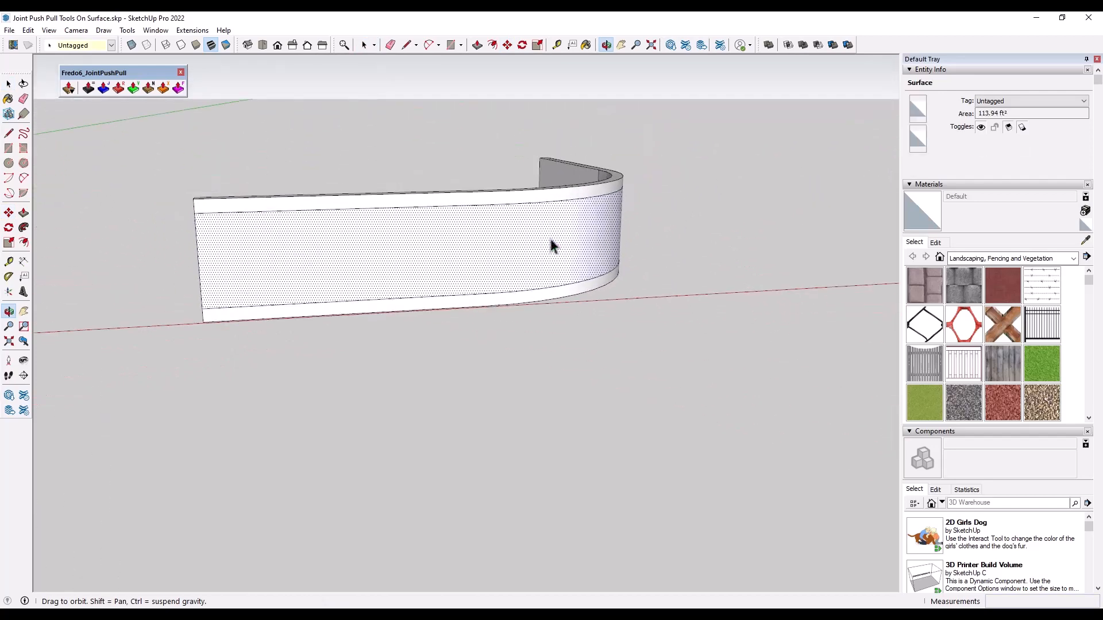
pyautogui.click(196, 253)
pyautogui.scroll(1, 206, 242)
pyautogui.press('m')
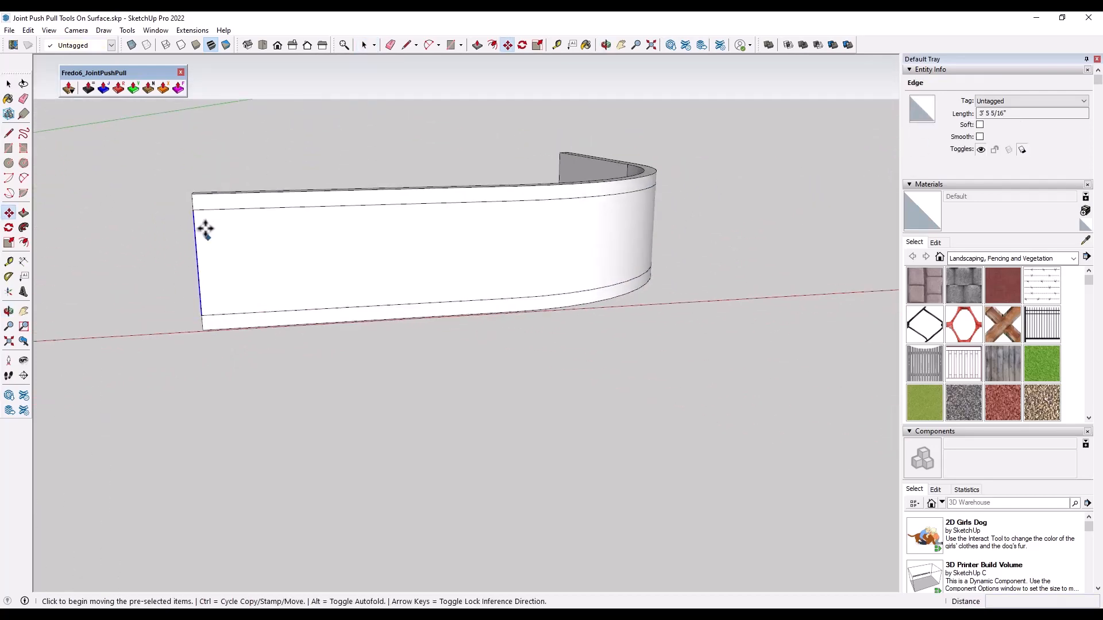
pyautogui.click(195, 213)
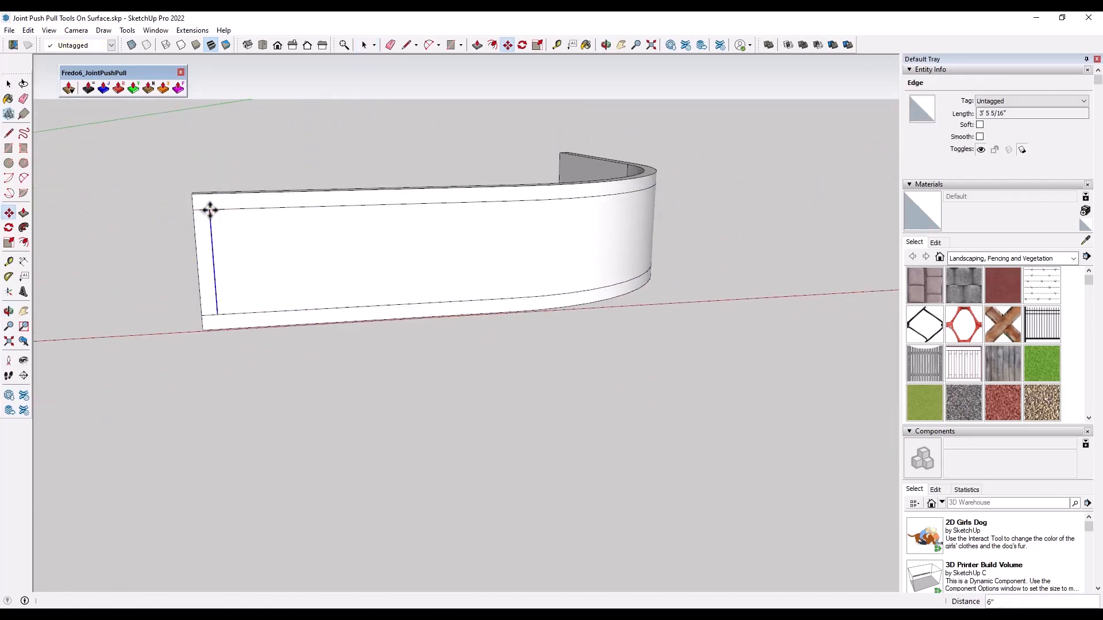
pyautogui.write('6')
pyautogui.press('Return')
# Copy the outer face's other vertical end edge 6" inward to close the panel outline.
pyautogui.moveTo(642, 219); pyautogui.dragTo(628, 194, button='middle')
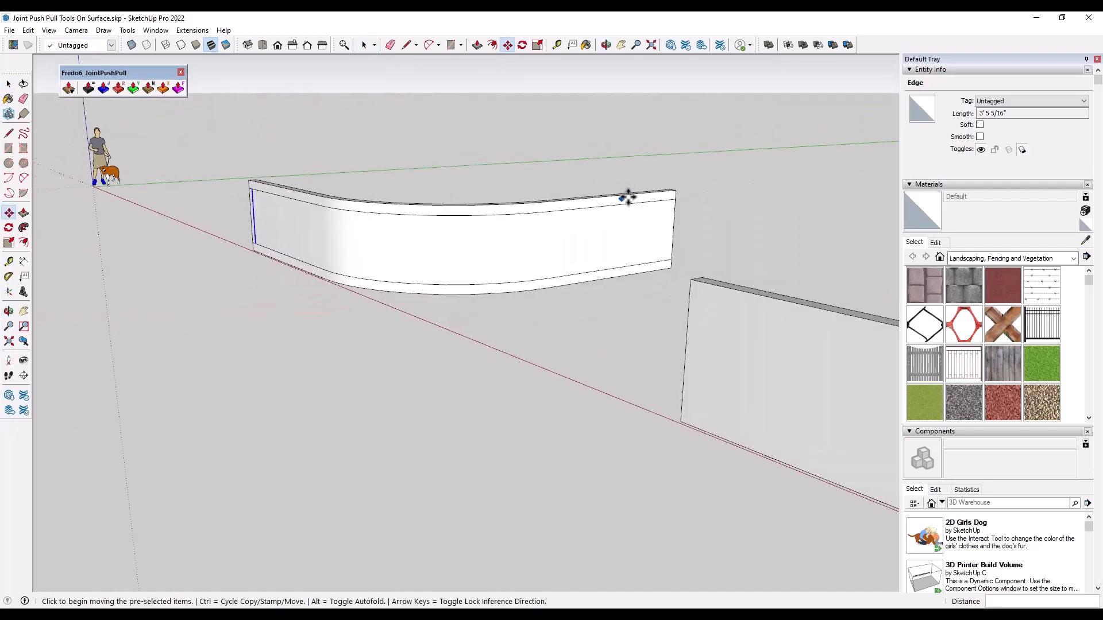
pyautogui.press('space')
pyautogui.click(678, 221)
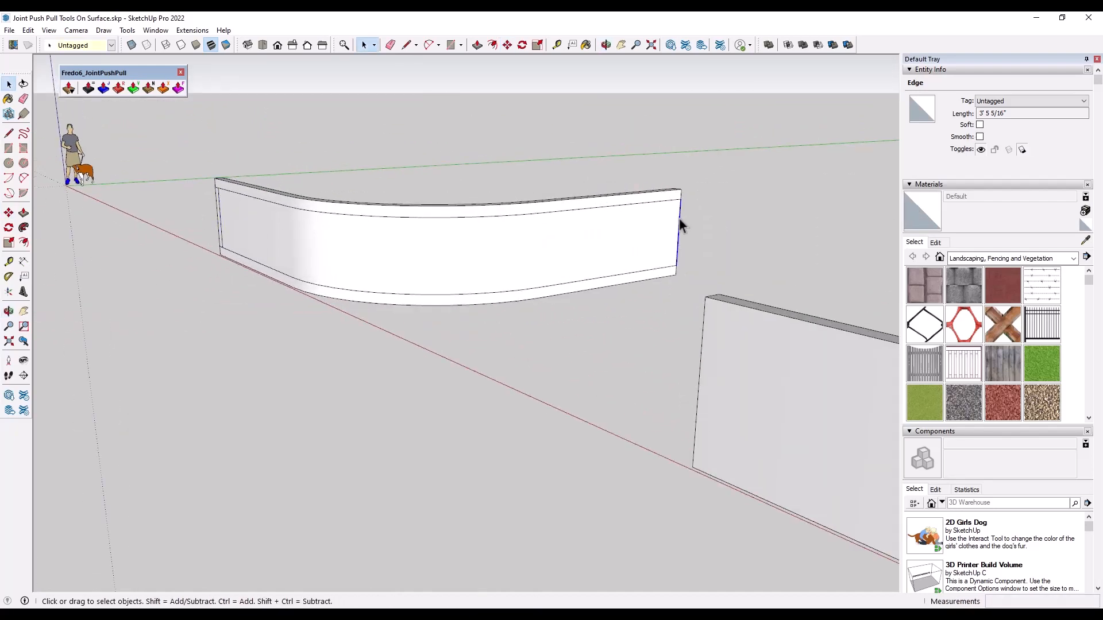
pyautogui.press('m')
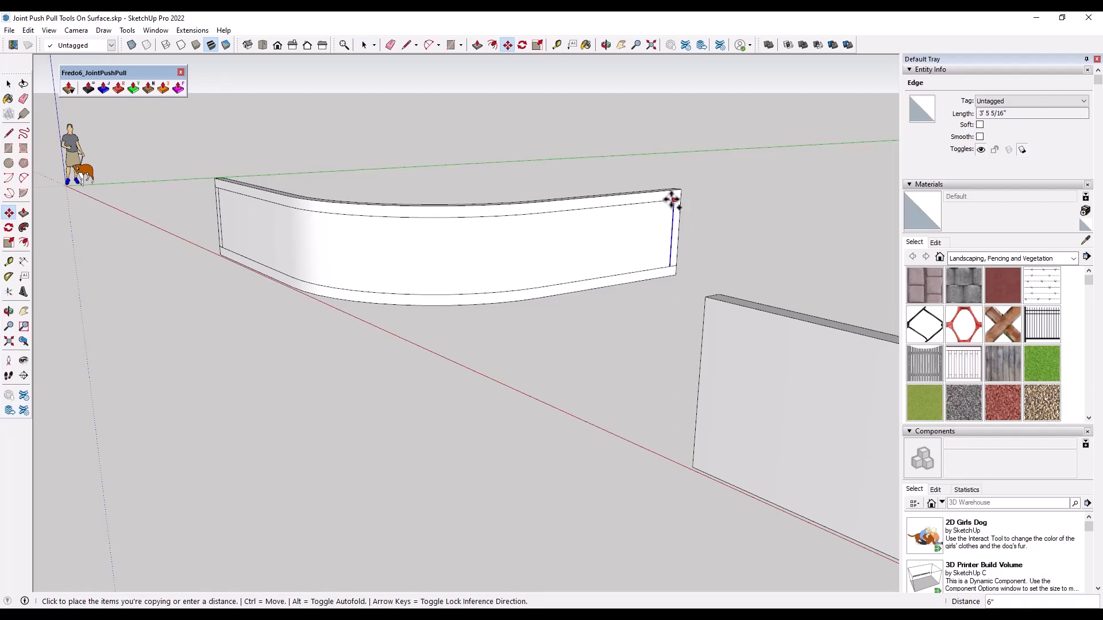
# Select the panel surface inside the 6" border and examine it along the wall's straight and curved portions.
pyautogui.moveTo(458, 280); pyautogui.dragTo(327, 261, button='middle')
pyautogui.press('space')
pyautogui.click(327, 262)
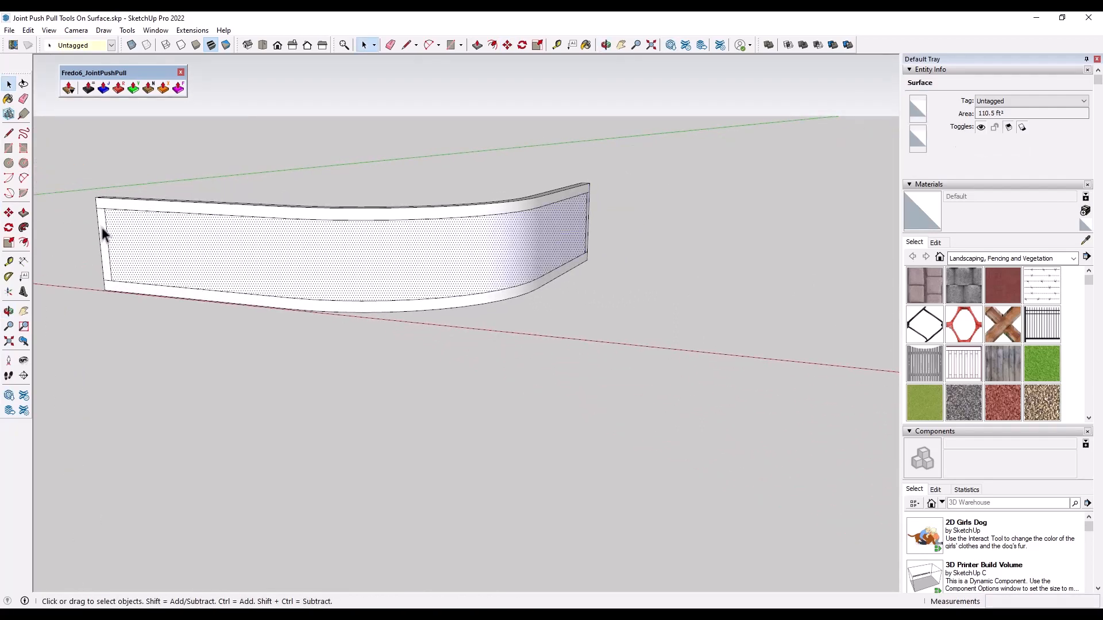
pyautogui.scroll(3, 101, 227)
pyautogui.moveTo(95, 207); pyautogui.dragTo(567, 219, button='middle')
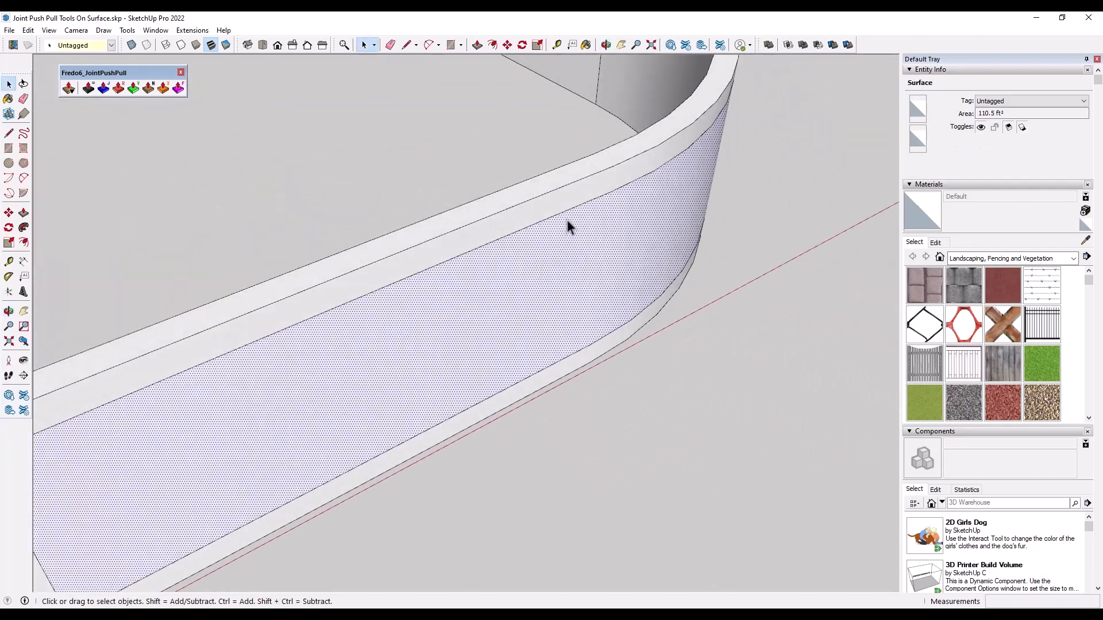
pyautogui.scroll(-3, 626, 166)
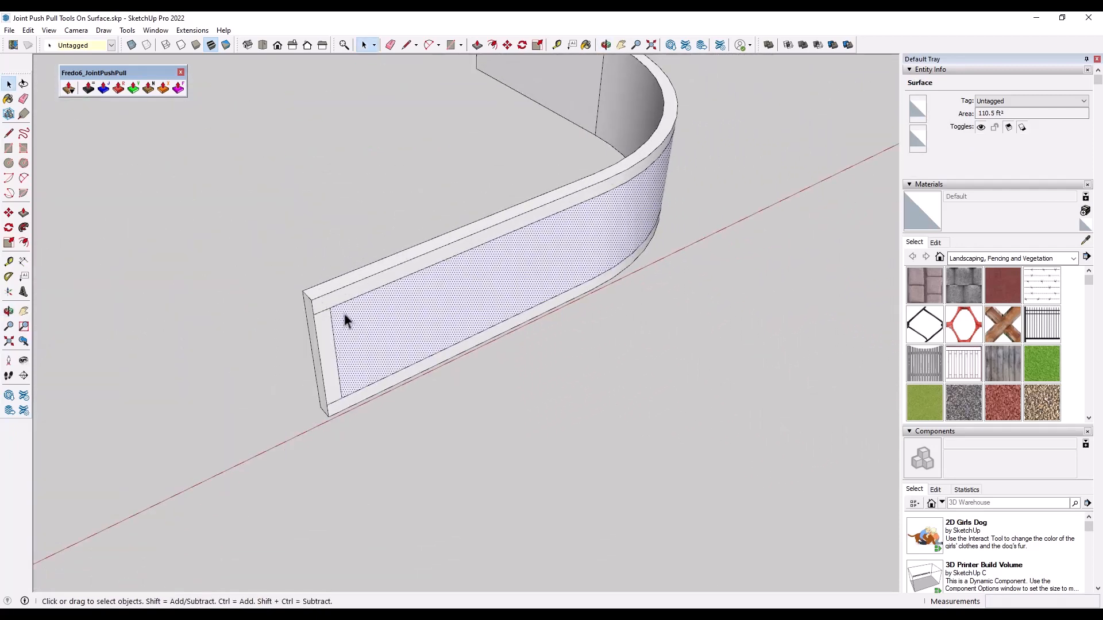
pyautogui.moveTo(560, 243); pyautogui.dragTo(716, 185, button='middle')
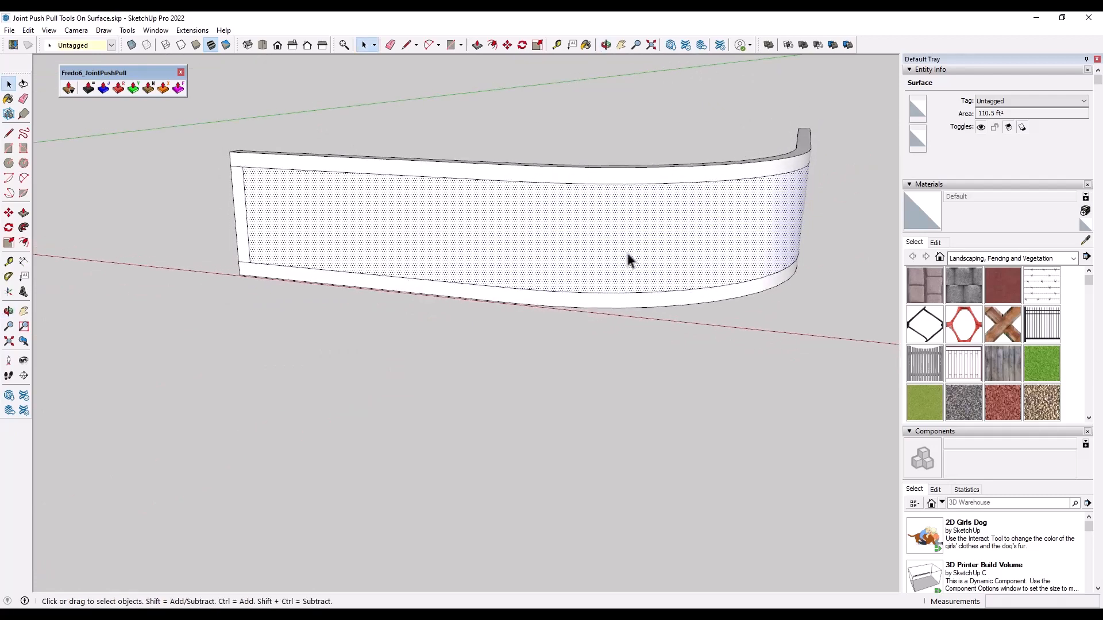
pyautogui.scroll(-2, 421, 241)
pyautogui.scroll(-1, 436, 238)
pyautogui.scroll(2, 727, 192)
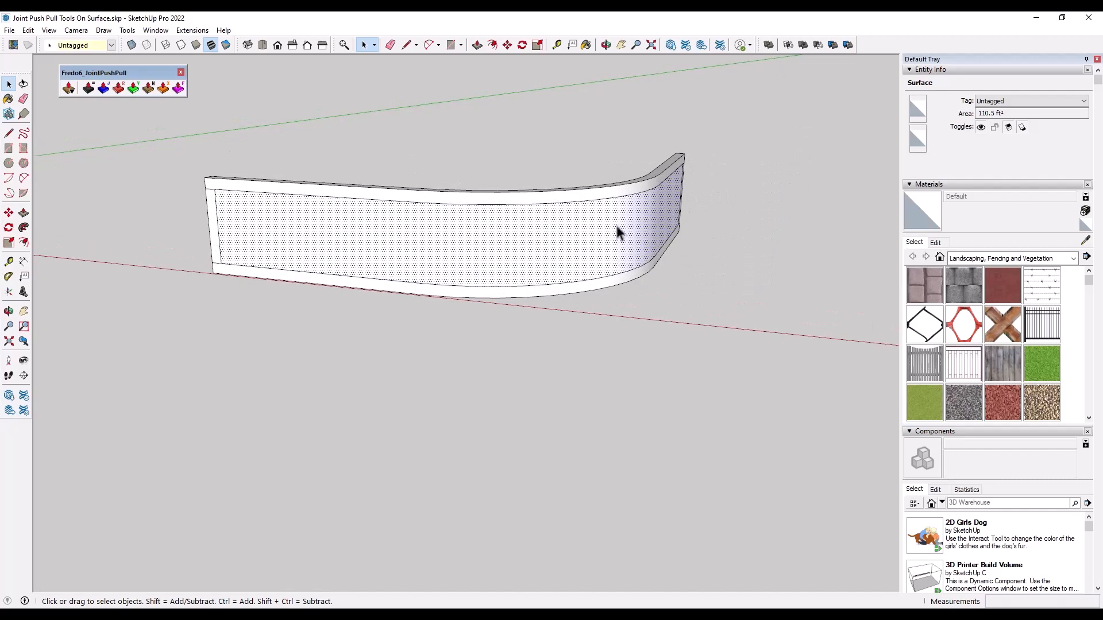
# Start Joint Push Pull on the selected panel and switch its finishing option from thickening to replacing the original face.
pyautogui.moveTo(104, 74); pyautogui.dragTo(85, 71)
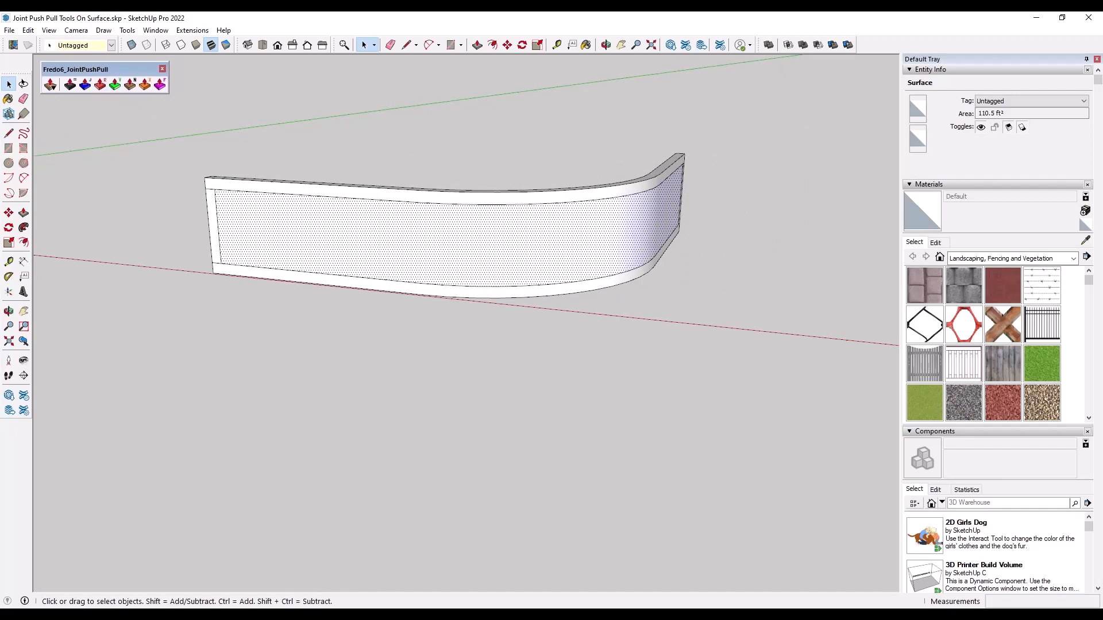
pyautogui.scroll(1, 544, 254)
pyautogui.moveTo(442, 249); pyautogui.dragTo(452, 249, button='middle')
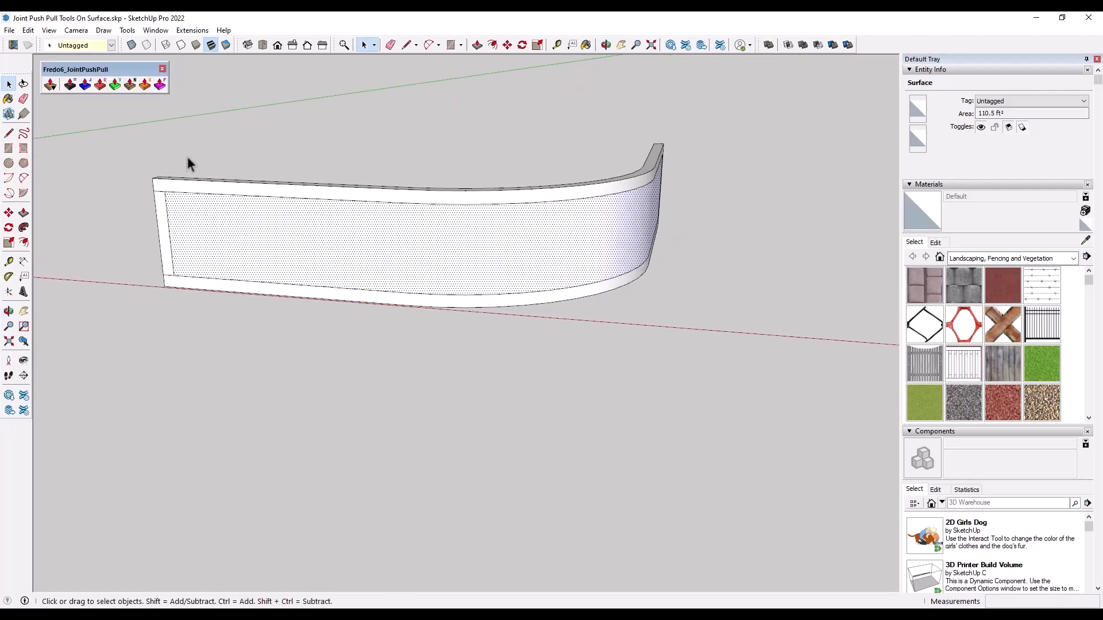
pyautogui.click(84, 81)
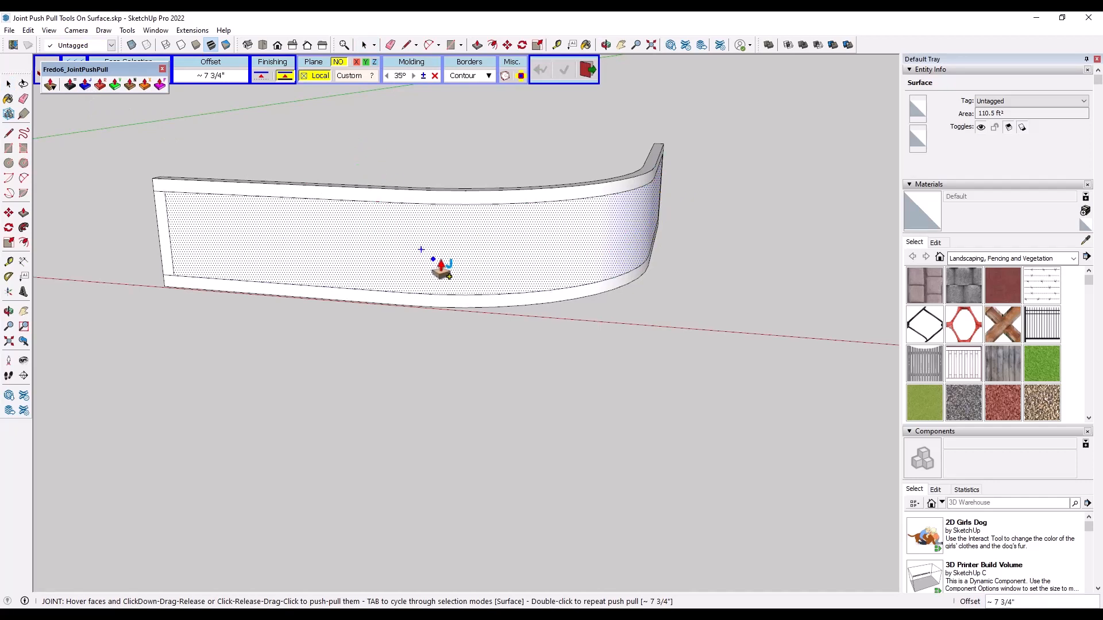
pyautogui.click(286, 80)
pyautogui.click(262, 76)
pyautogui.scroll(3, 660, 224)
pyautogui.moveTo(636, 234); pyautogui.dragTo(608, 189, button='middle')
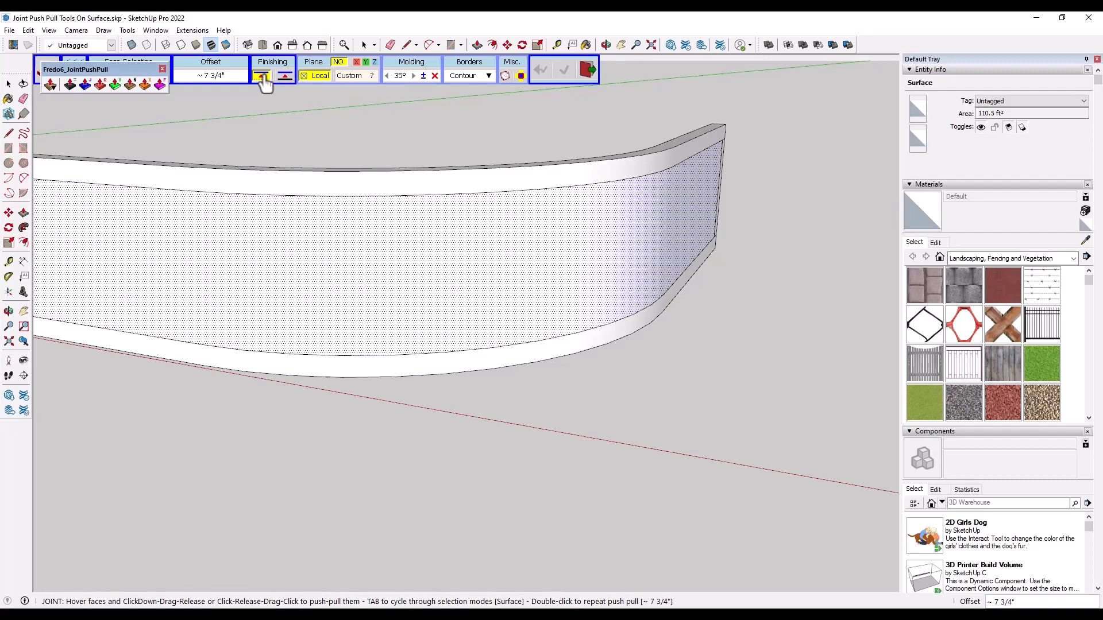
# Push the curved panel into the wall with an offset of -2" and finish Joint Push Pull.
pyautogui.click(625, 254)
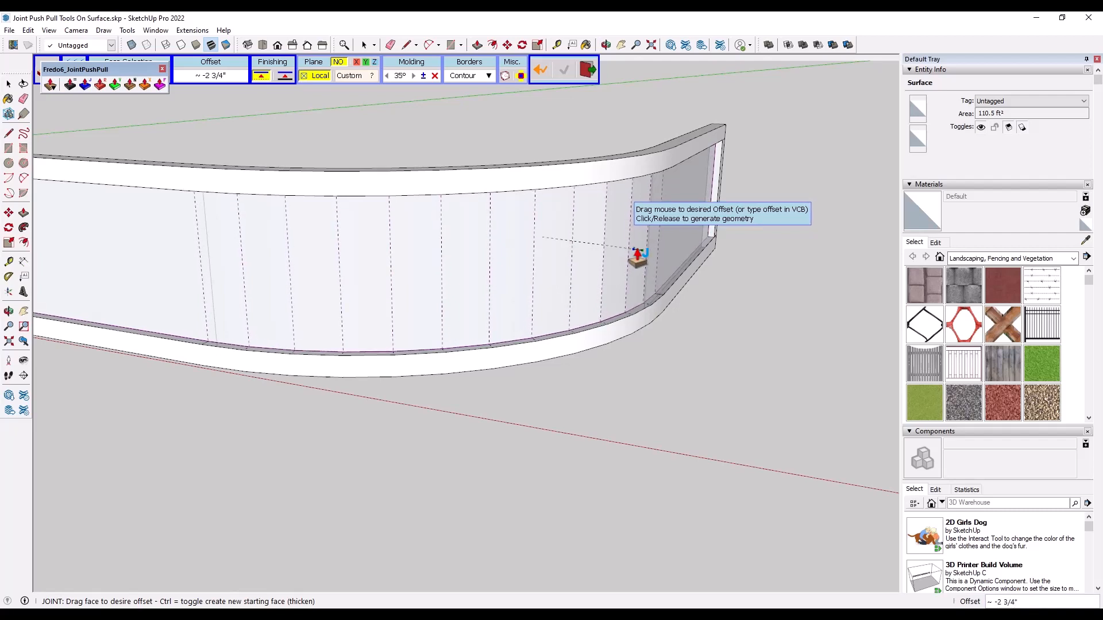
pyautogui.write('-2')
pyautogui.press('Return')
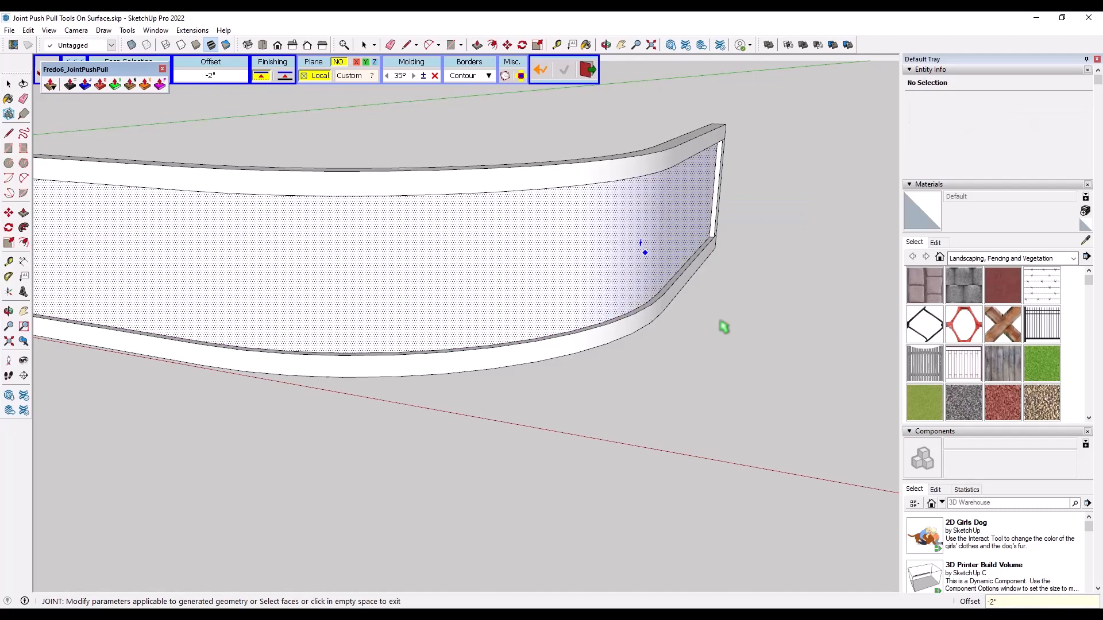
pyautogui.scroll(-2, 638, 256)
pyautogui.press('Escape')
# Examine the recessed panel and its upper border by selecting each surface and viewing the wall from several angles.
pyautogui.moveTo(525, 313); pyautogui.dragTo(394, 283, button='middle')
pyautogui.click(433, 253)
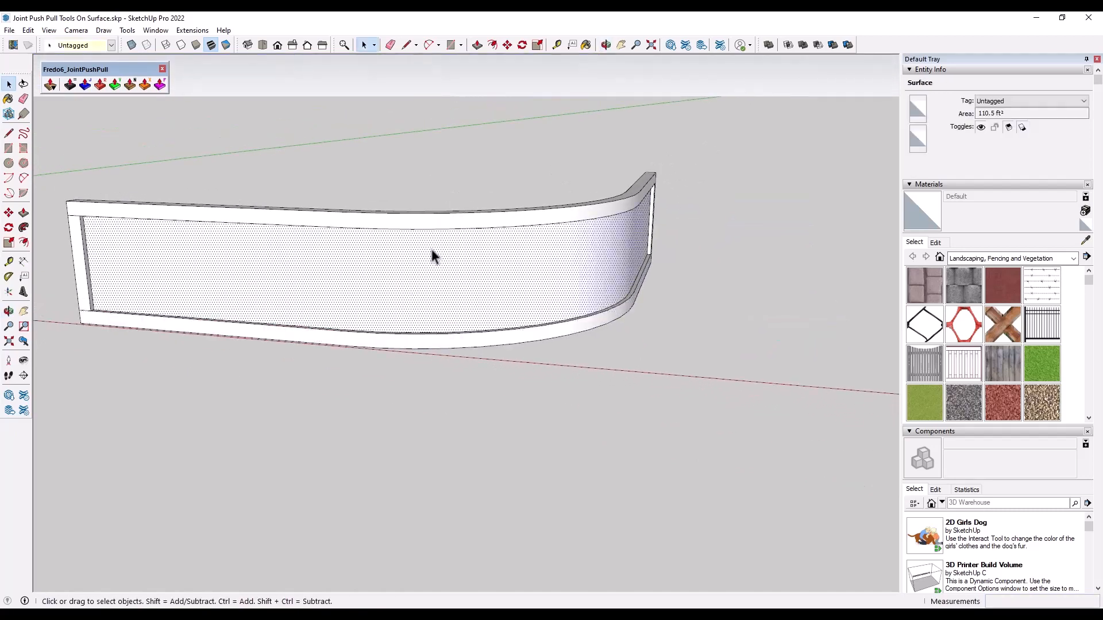
pyautogui.click(446, 222)
pyautogui.click(498, 276)
pyautogui.moveTo(498, 276); pyautogui.dragTo(377, 266, button='middle')
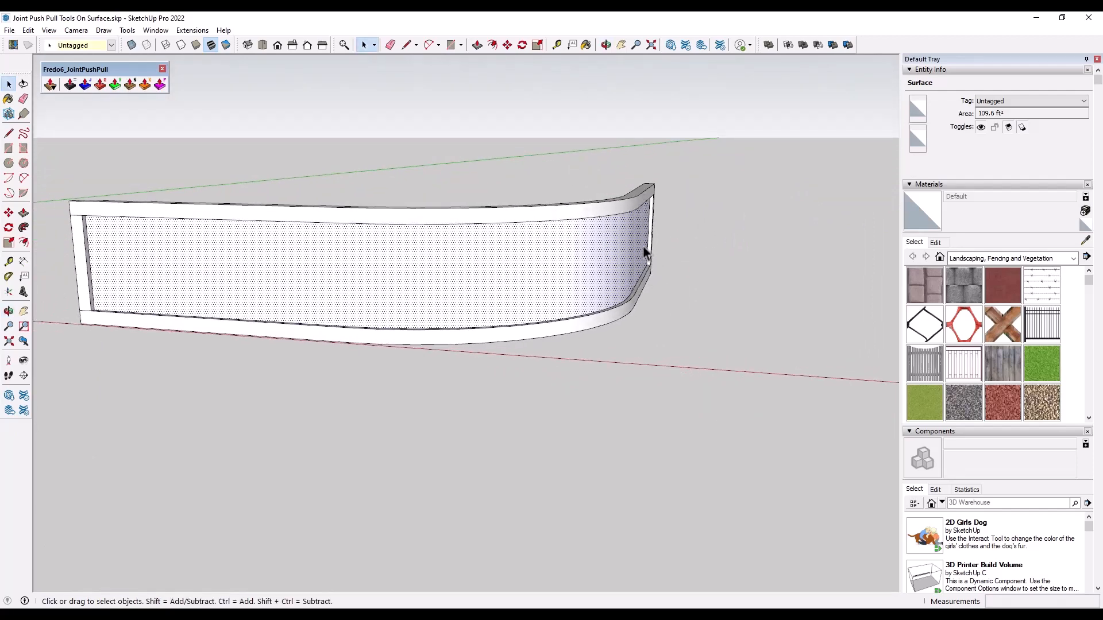
pyautogui.moveTo(645, 252); pyautogui.dragTo(637, 256, button='middle')
pyautogui.click(510, 218)
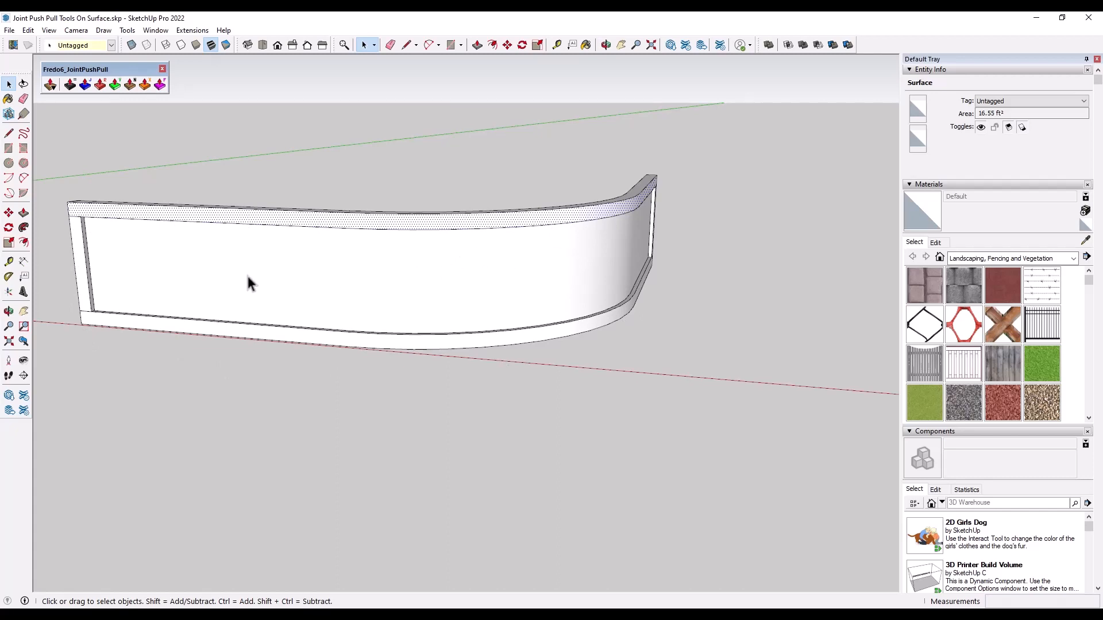
# Go to the second, plain curved wall and display the Tools on Surface extension's tools.
pyautogui.scroll(-6, 77, 235)
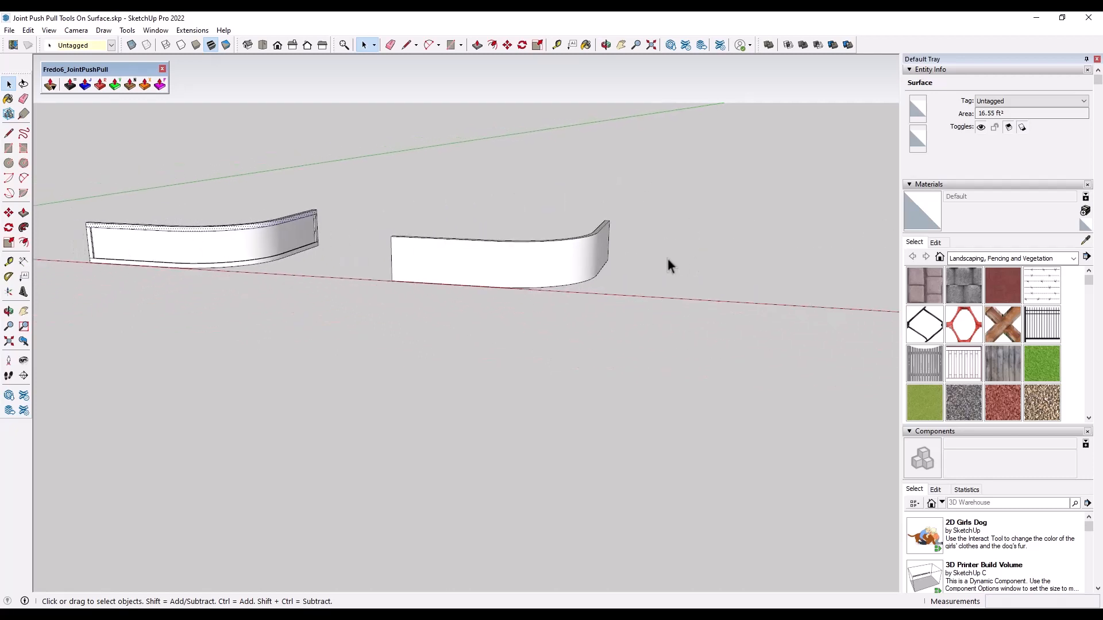
pyautogui.scroll(4, 574, 244)
pyautogui.moveTo(115, 73); pyautogui.dragTo(113, 71)
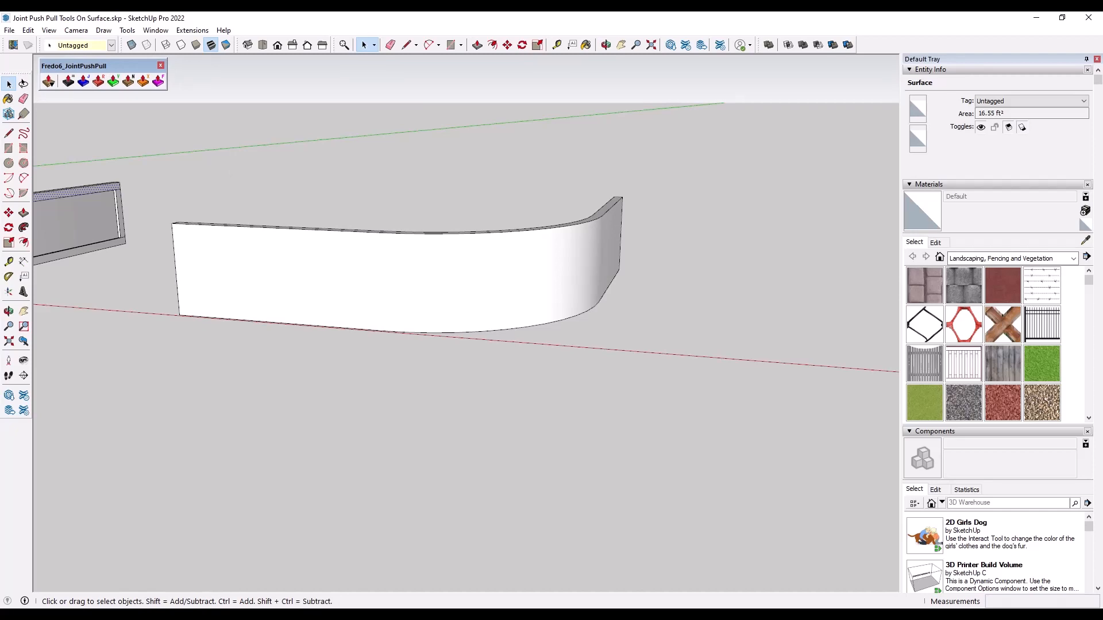
pyautogui.rightClick(891, 50)
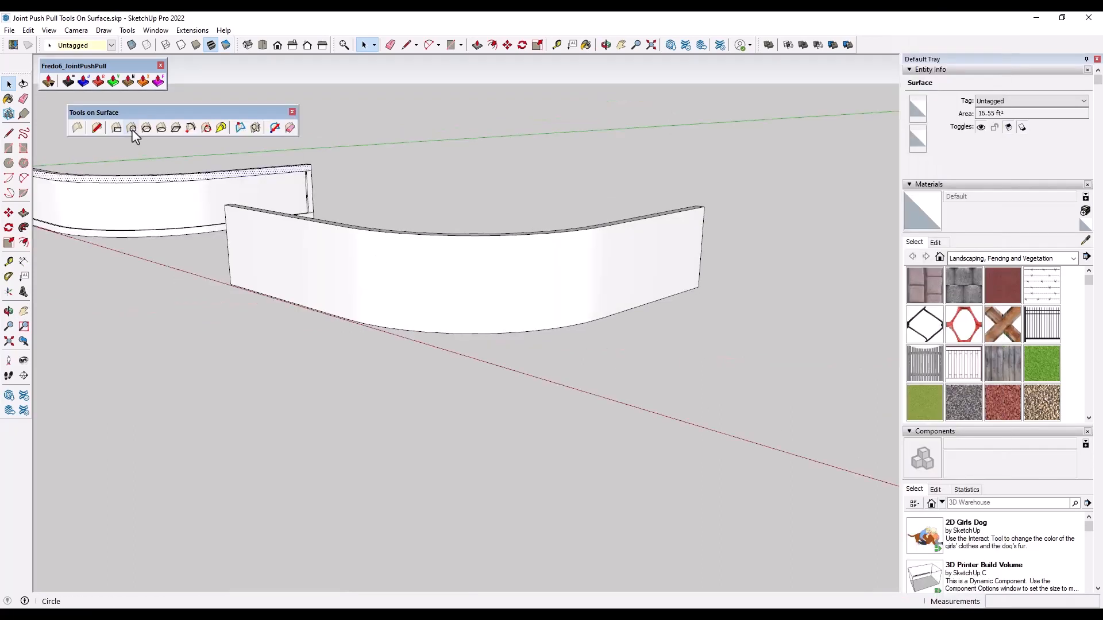
# Try the Tools on Surface Circle tool on the second wall's curved outer surface.
pyautogui.click(131, 127)
pyautogui.click(548, 282)
pyautogui.click(491, 282)
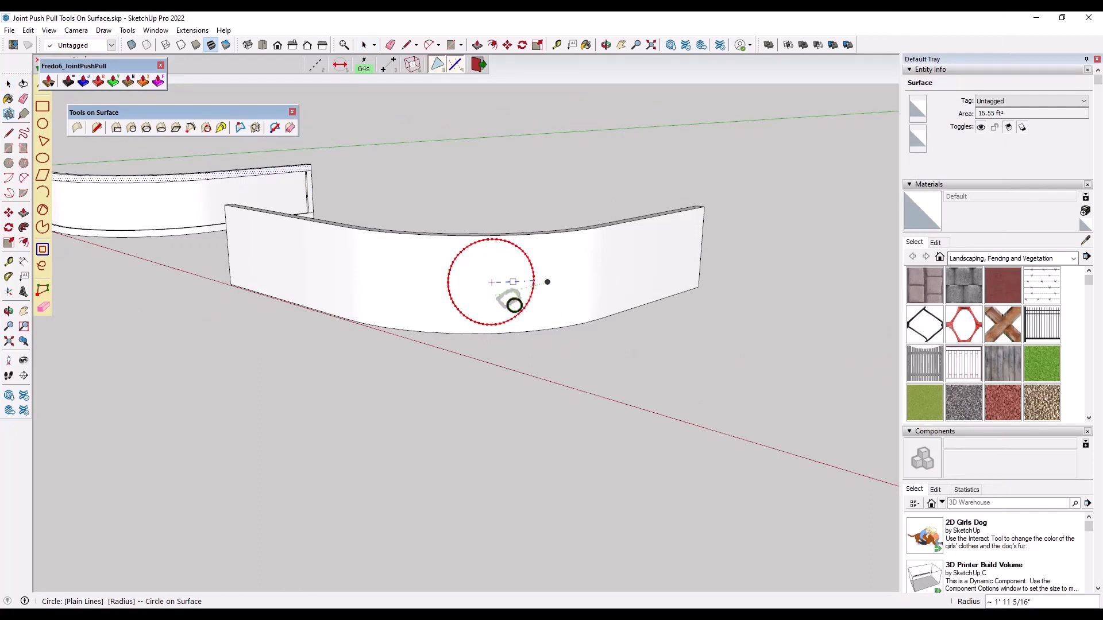
pyautogui.moveTo(562, 251); pyautogui.dragTo(571, 275, button='middle')
pyautogui.press('space')
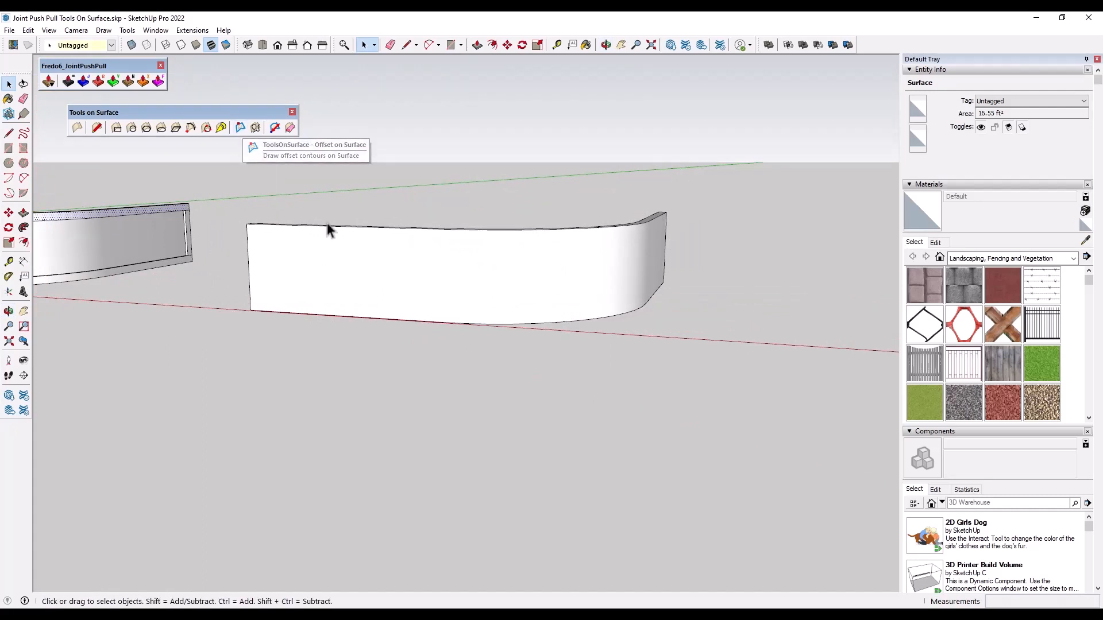
# Try offsetting the second wall's top face inward by about 1 7/8" with the standard Offset tool.
pyautogui.moveTo(327, 224); pyautogui.dragTo(397, 426, button='middle')
pyautogui.scroll(5, 620, 329)
pyautogui.press('f')
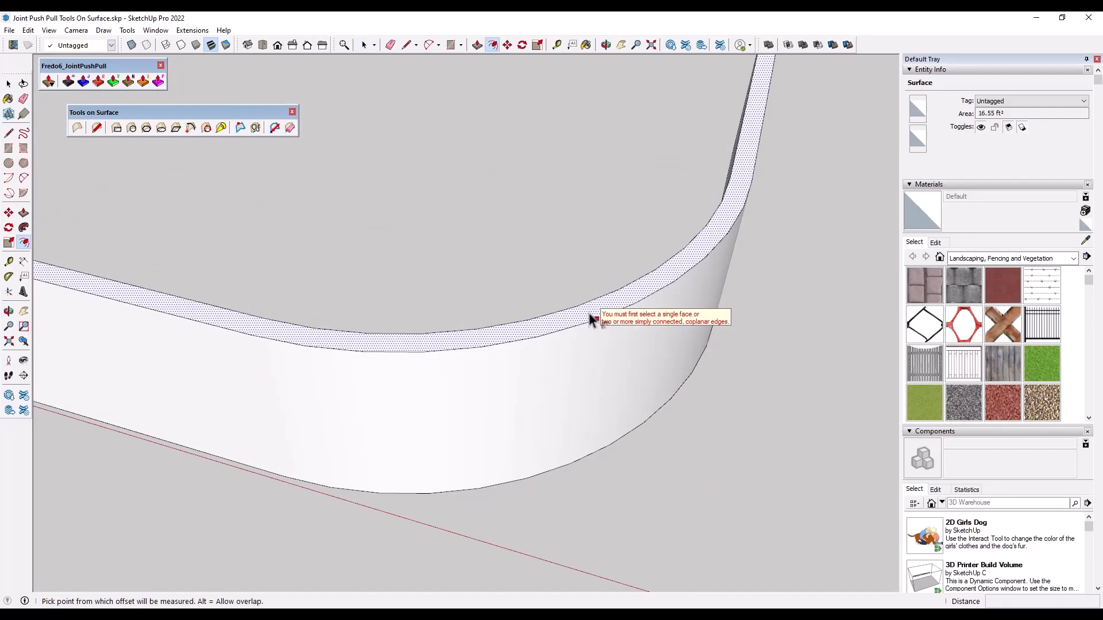
pyautogui.click(584, 309)
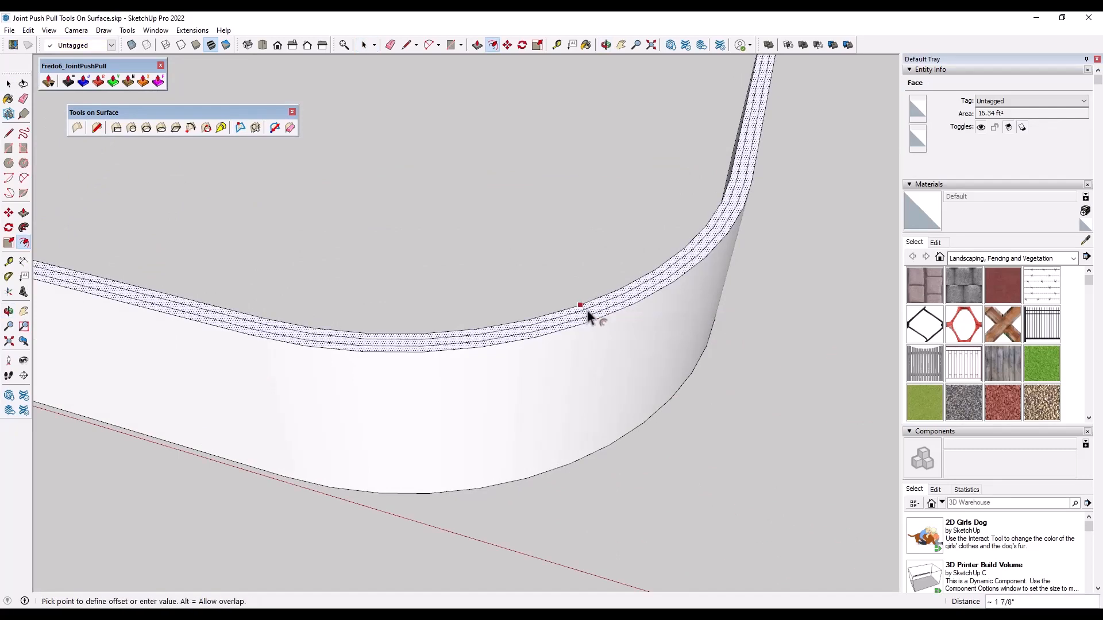
pyautogui.click(587, 314)
pyautogui.moveTo(660, 278); pyautogui.dragTo(601, 313, button='middle')
pyautogui.scroll(-3, 660, 338)
pyautogui.press('o')
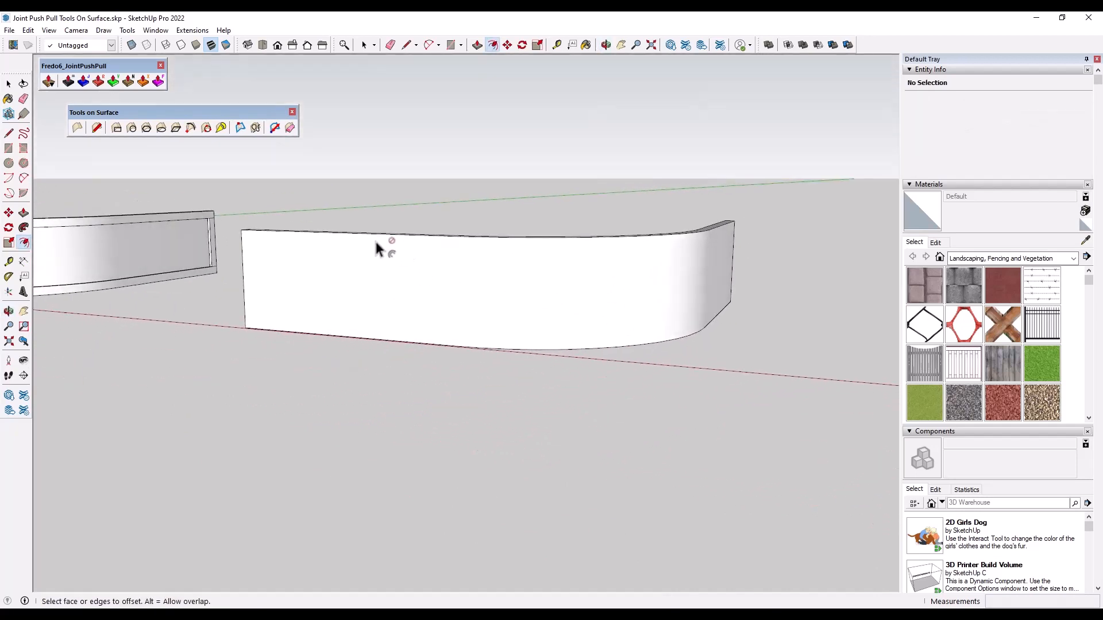
# Offset the second wall's whole outer surface outline 6" inward with Offset on Surface.
pyautogui.click(240, 128)
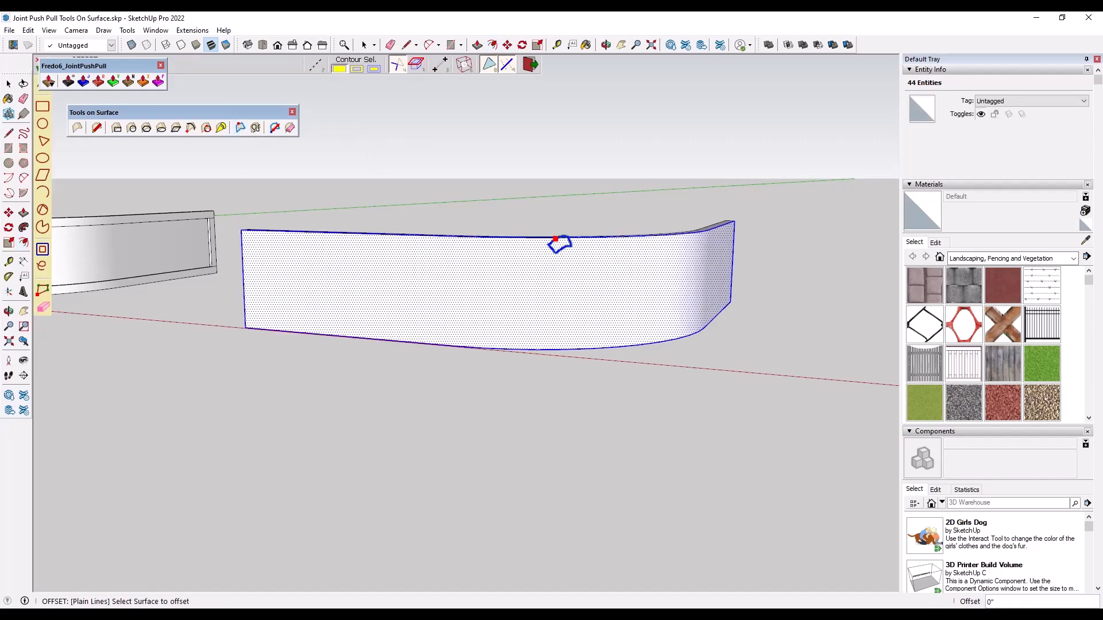
pyautogui.click(246, 264)
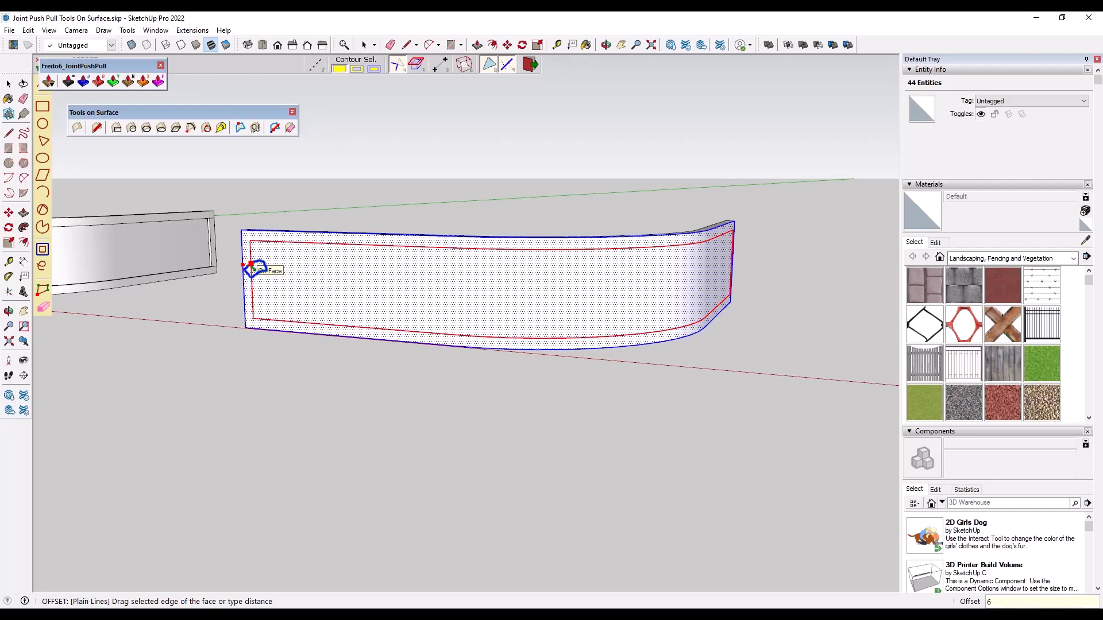
pyautogui.click(390, 286)
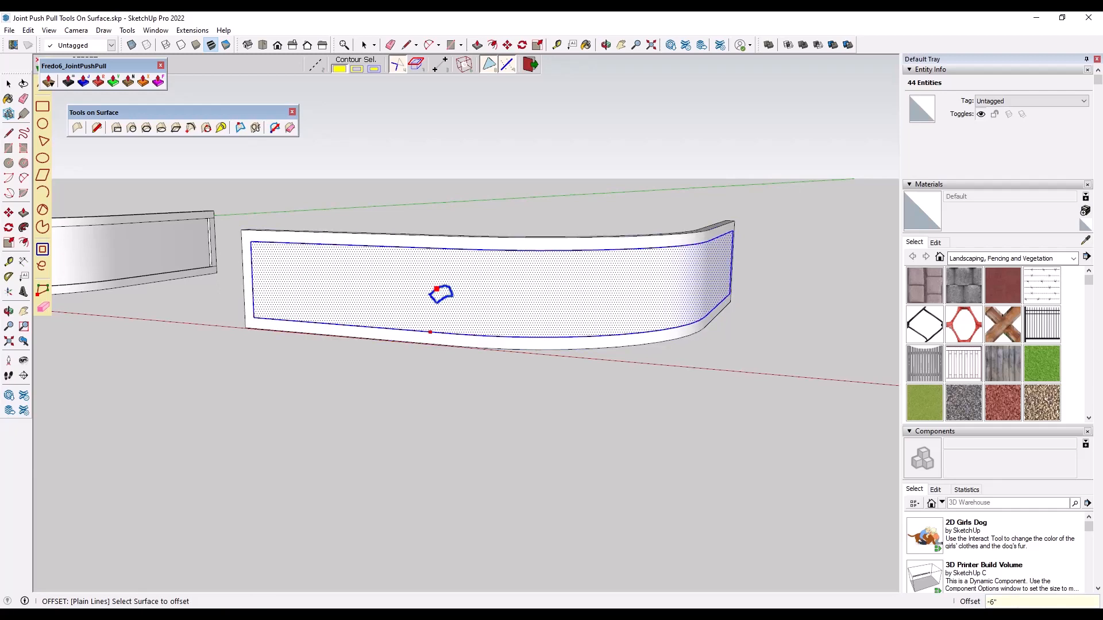
pyautogui.press('space')
# Push the second wall's inner panel in with Joint Push Pull at an offset of -2".
pyautogui.moveTo(529, 296); pyautogui.dragTo(560, 298, button='middle')
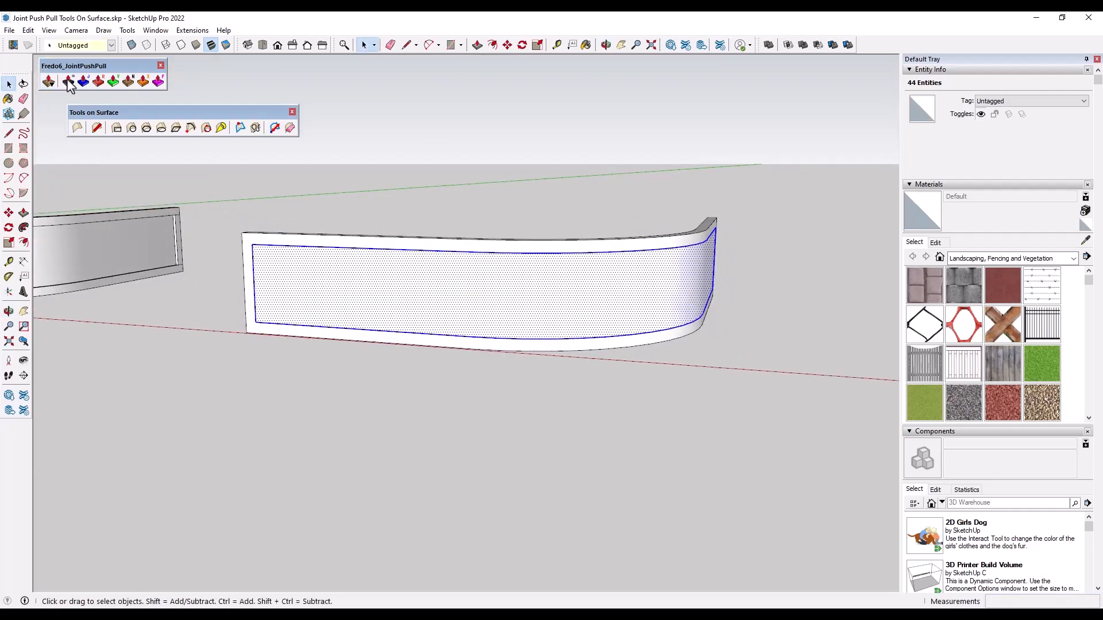
pyautogui.click(84, 83)
pyautogui.click(656, 314)
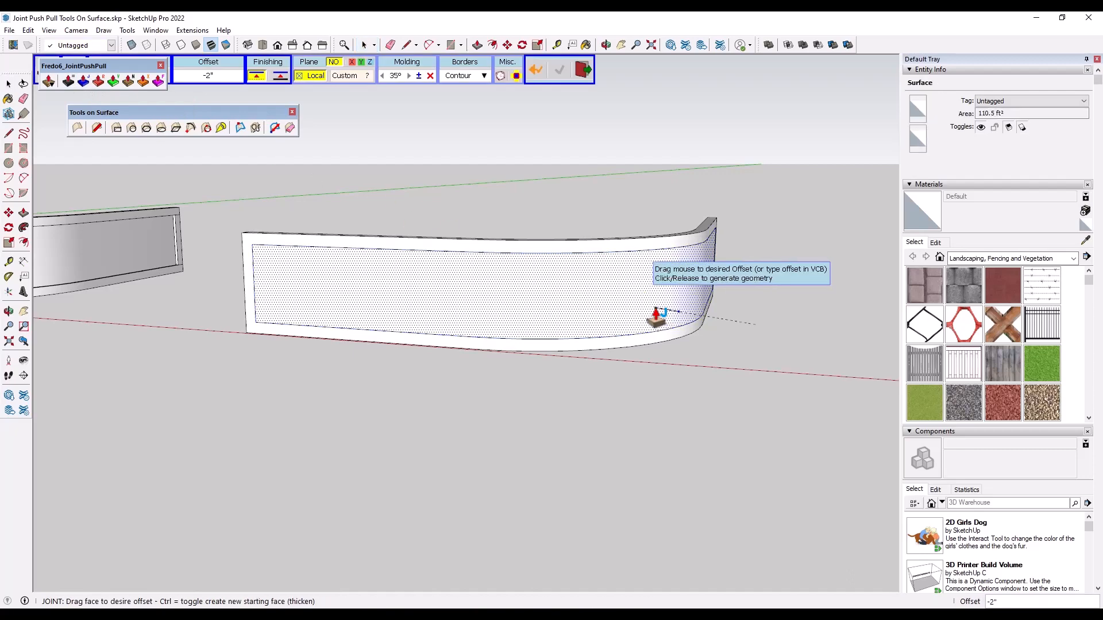
pyautogui.click(655, 315)
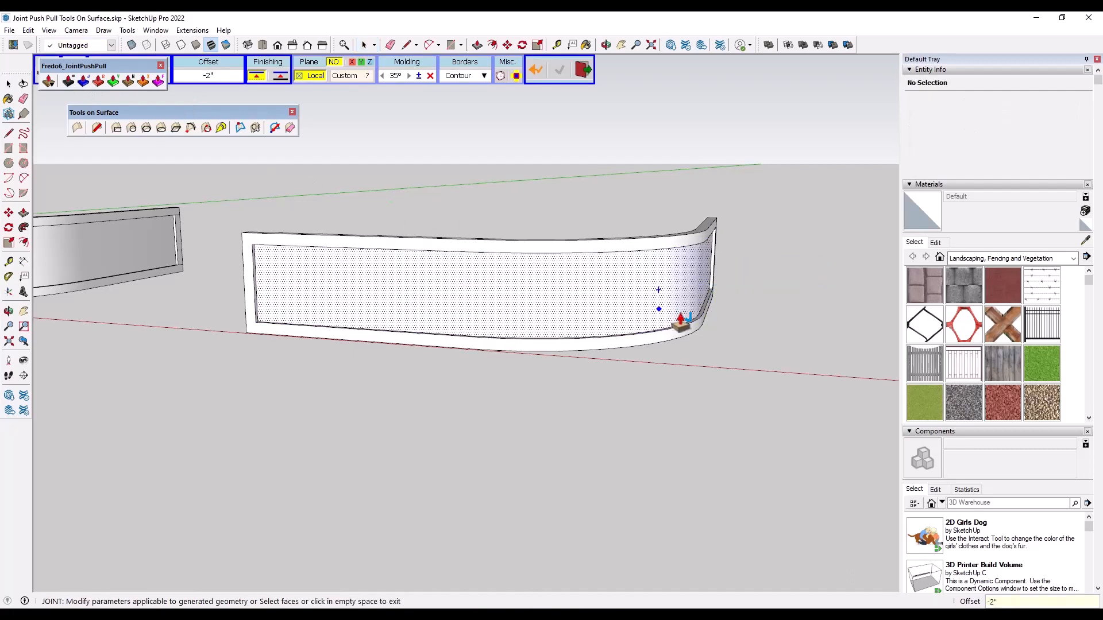
pyautogui.click(715, 326)
# Select the second wall's recessed panel and align the Tools on Surface palette beneath the Joint Push Pull palette.
pyautogui.click(683, 297)
pyautogui.scroll(1, 679, 295)
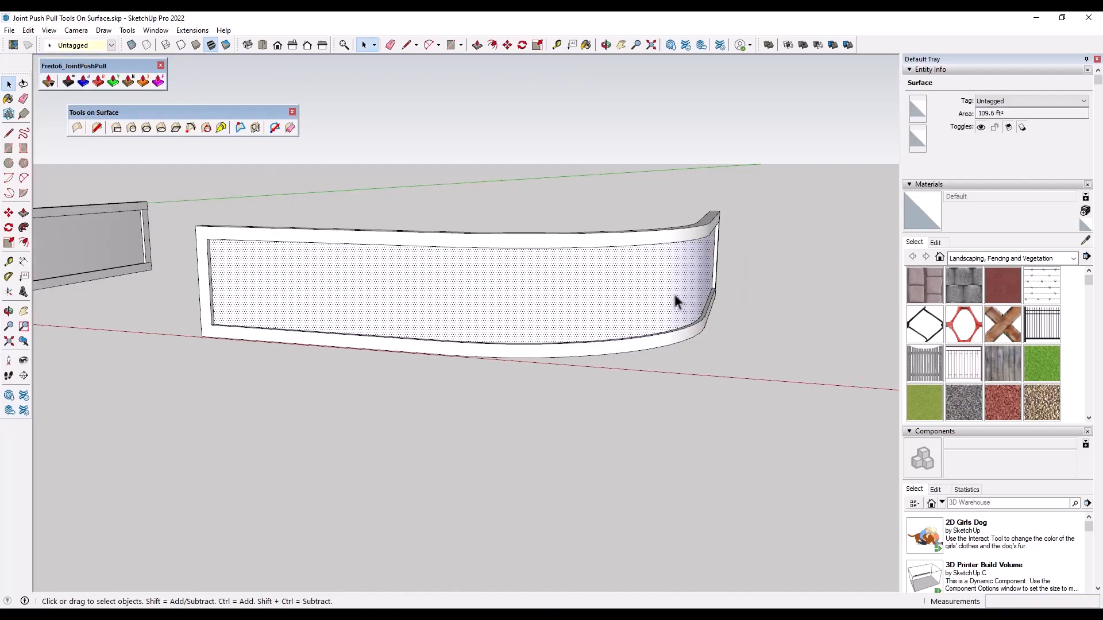
pyautogui.moveTo(195, 117); pyautogui.dragTo(166, 110)
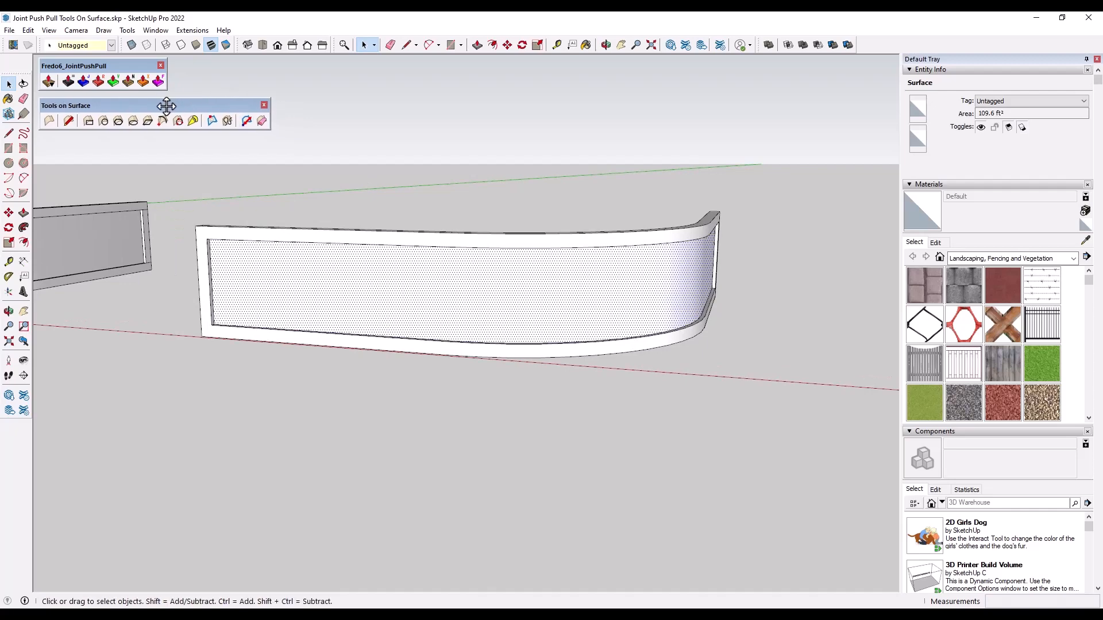
pyautogui.moveTo(374, 239); pyautogui.dragTo(400, 250, button='middle')
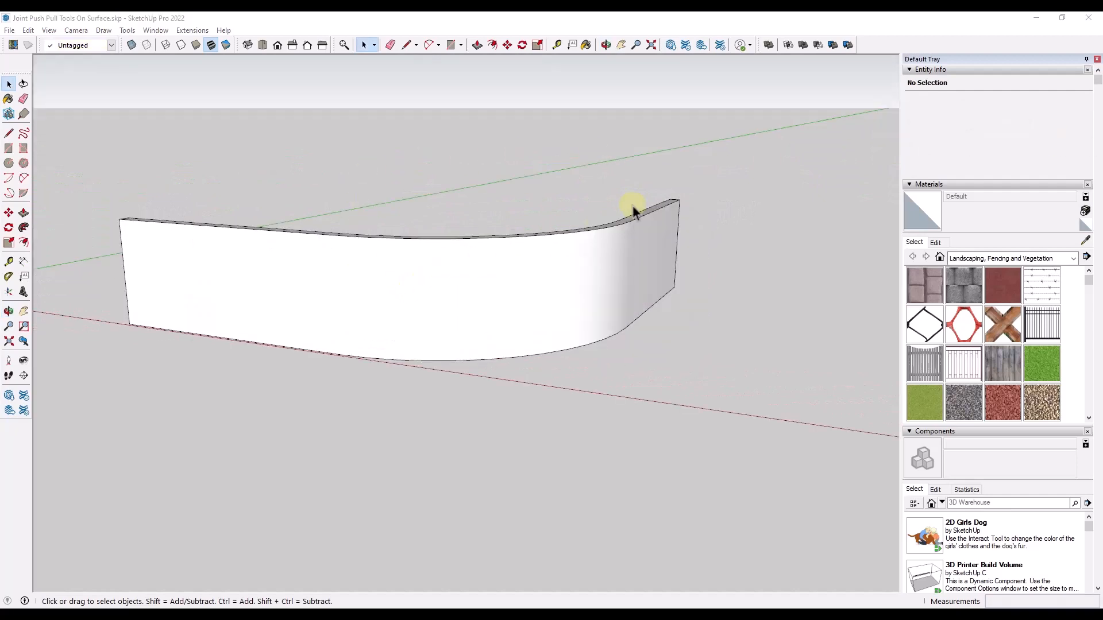
pyautogui.scroll(3, 480, 221)
pyautogui.moveTo(472, 221); pyautogui.dragTo(488, 234, button='middle')
pyautogui.scroll(-3, 706, 236)
pyautogui.scroll(3, 440, 239)
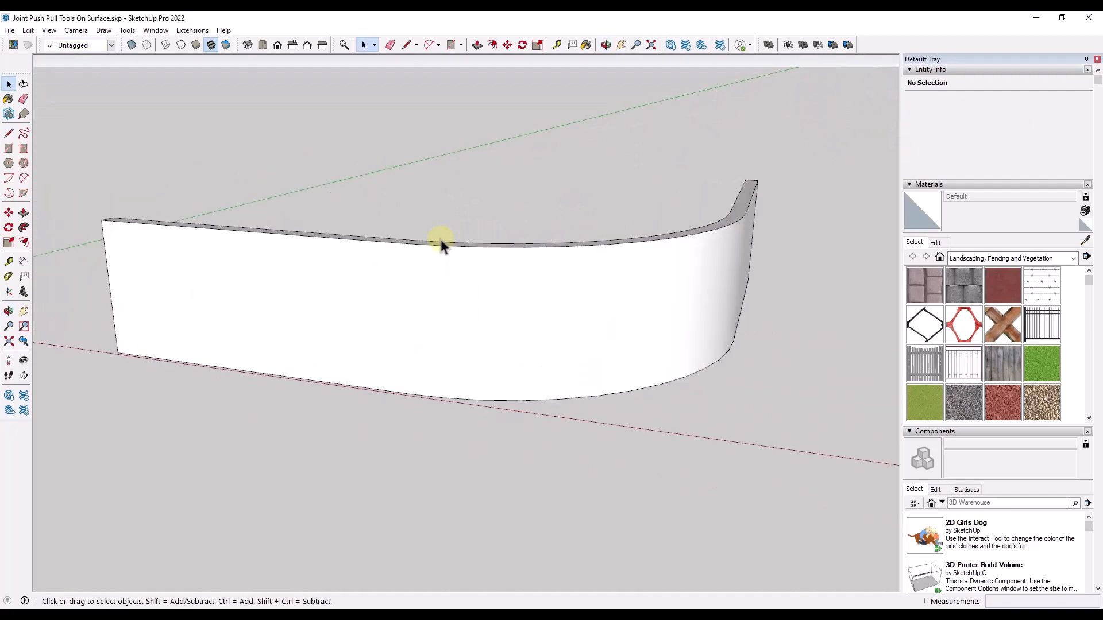
# Copy the plain curved wall's top face outline 6" down along the wall's height.
pyautogui.scroll(-3, 373, 236)
pyautogui.moveTo(173, 224); pyautogui.dragTo(212, 251, button='middle')
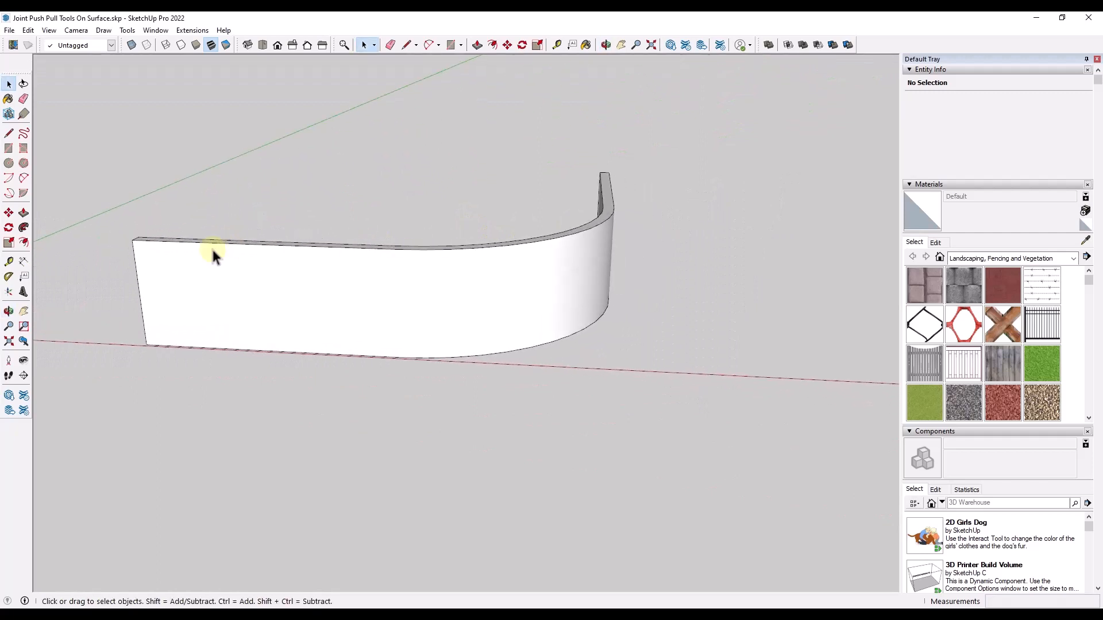
pyautogui.scroll(2, 195, 242)
pyautogui.scroll(1, 132, 241)
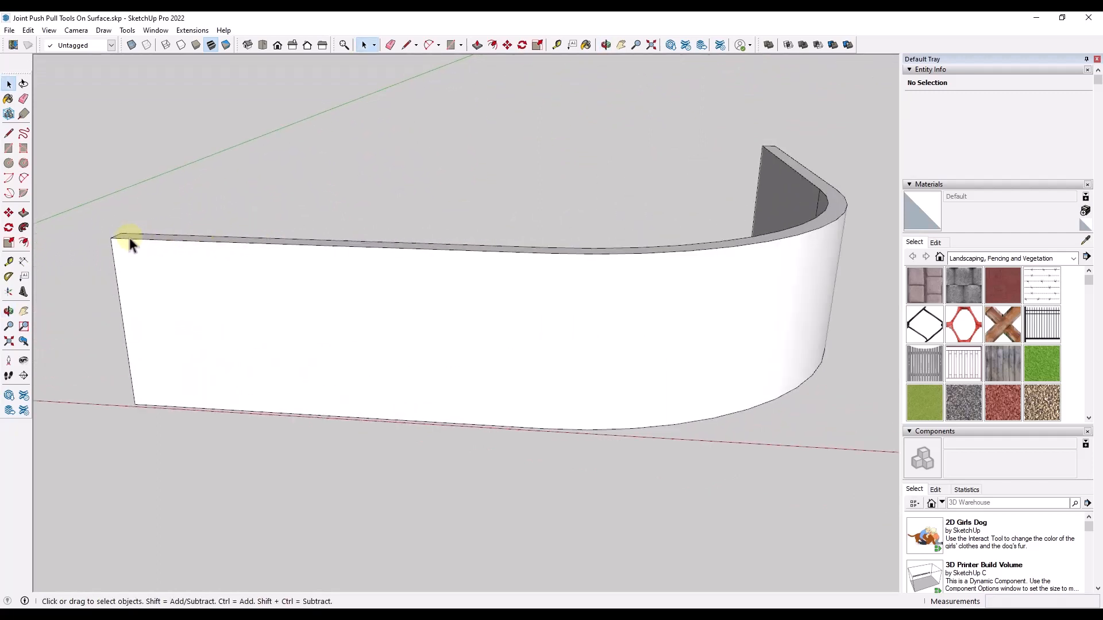
pyautogui.click(129, 242)
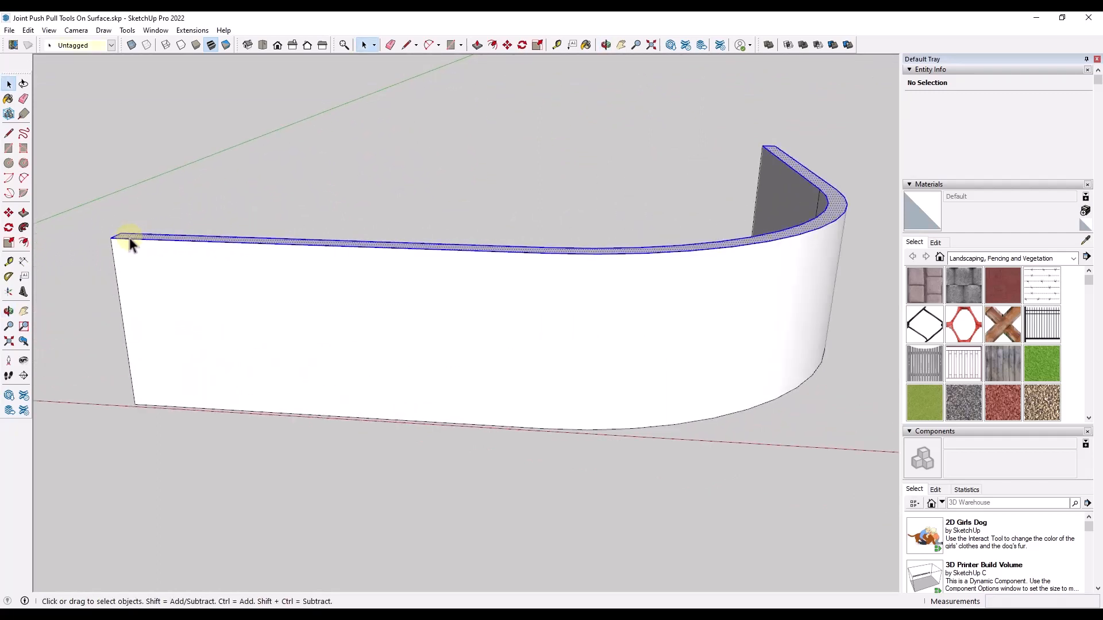
pyautogui.press('m')
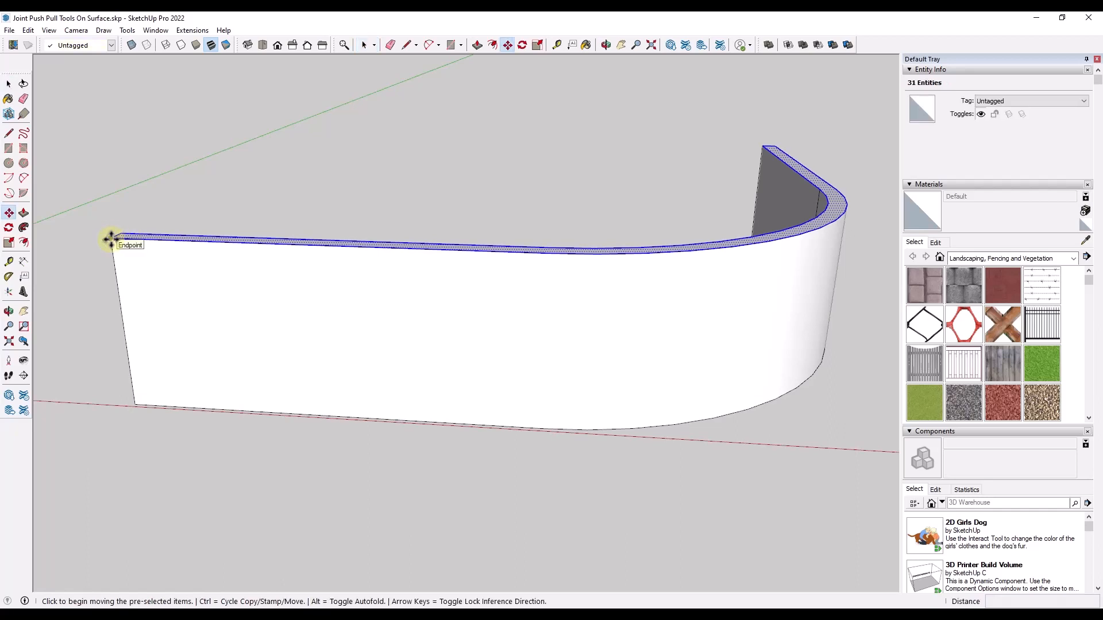
pyautogui.moveTo(253, 241); pyautogui.dragTo(867, 214, button='middle')
pyautogui.press('space')
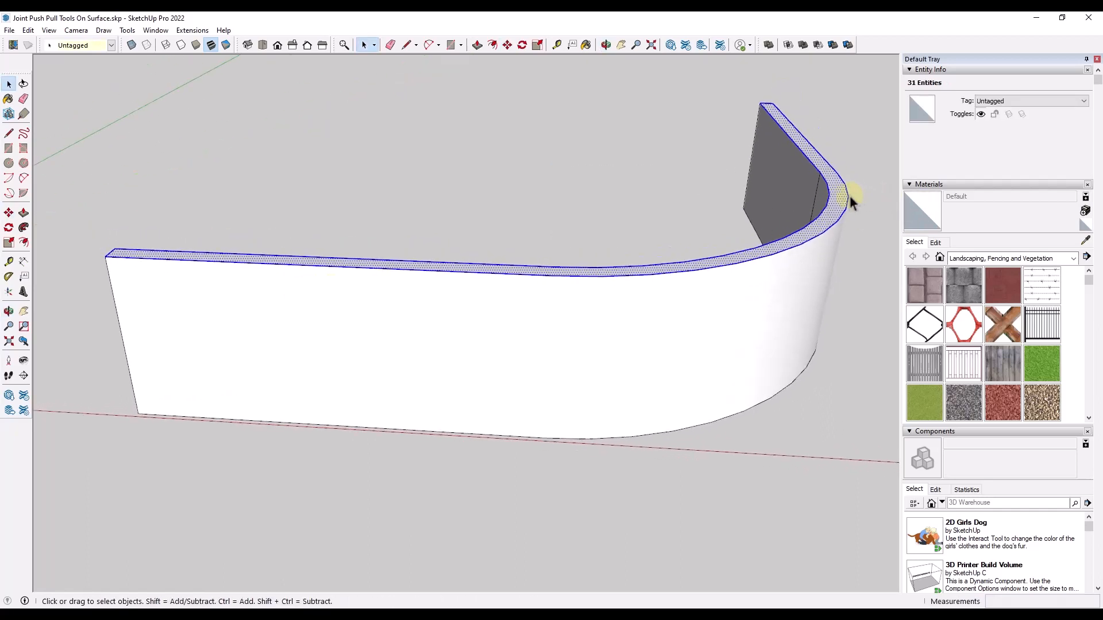
pyautogui.press('m')
pyautogui.scroll(-3, 402, 218)
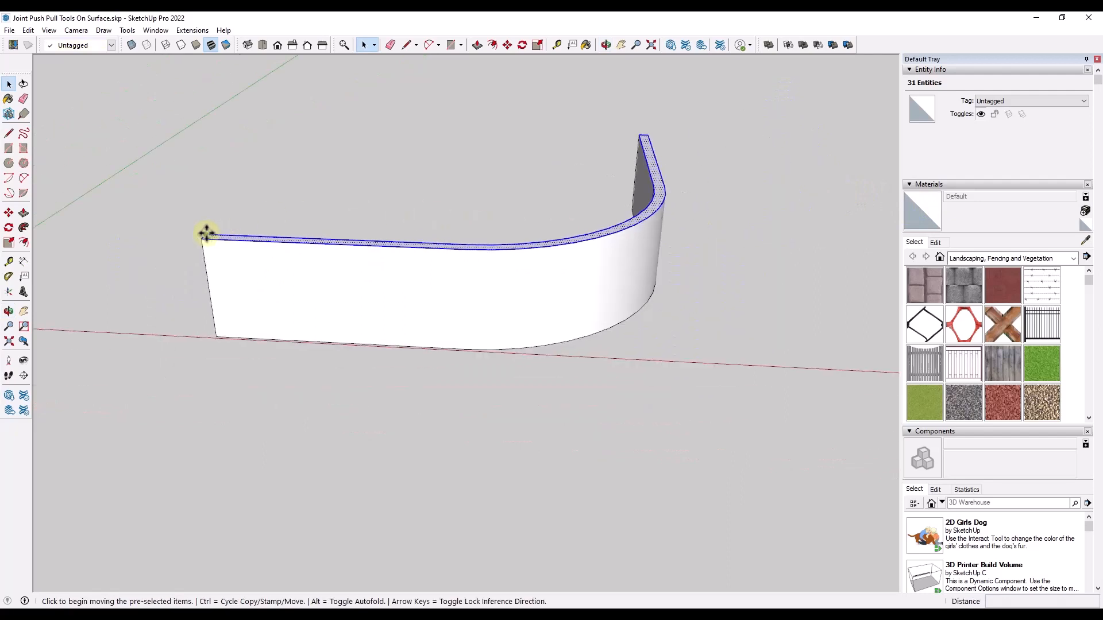
pyautogui.scroll(2, 206, 233)
pyautogui.press('ctrl')
pyautogui.click(200, 239)
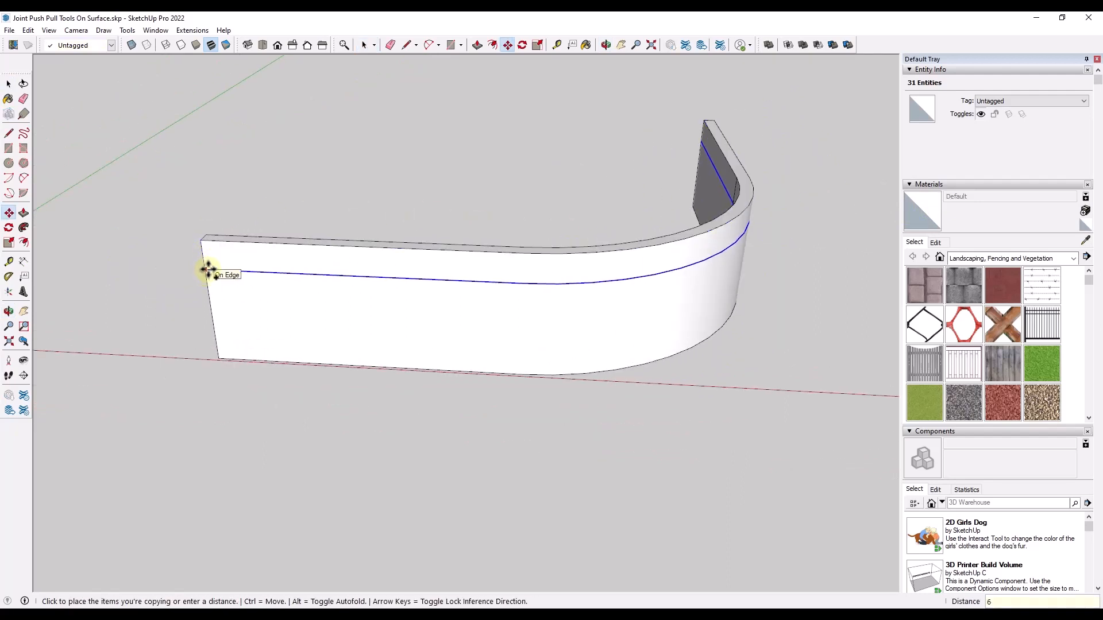
pyautogui.write('6')
pyautogui.press('Return')
# Copy the wall's bottom face outline upward to mark the lower border band.
pyautogui.moveTo(328, 273); pyautogui.dragTo(378, 89, button='middle')
pyautogui.press('space')
pyautogui.scroll(2, 627, 325)
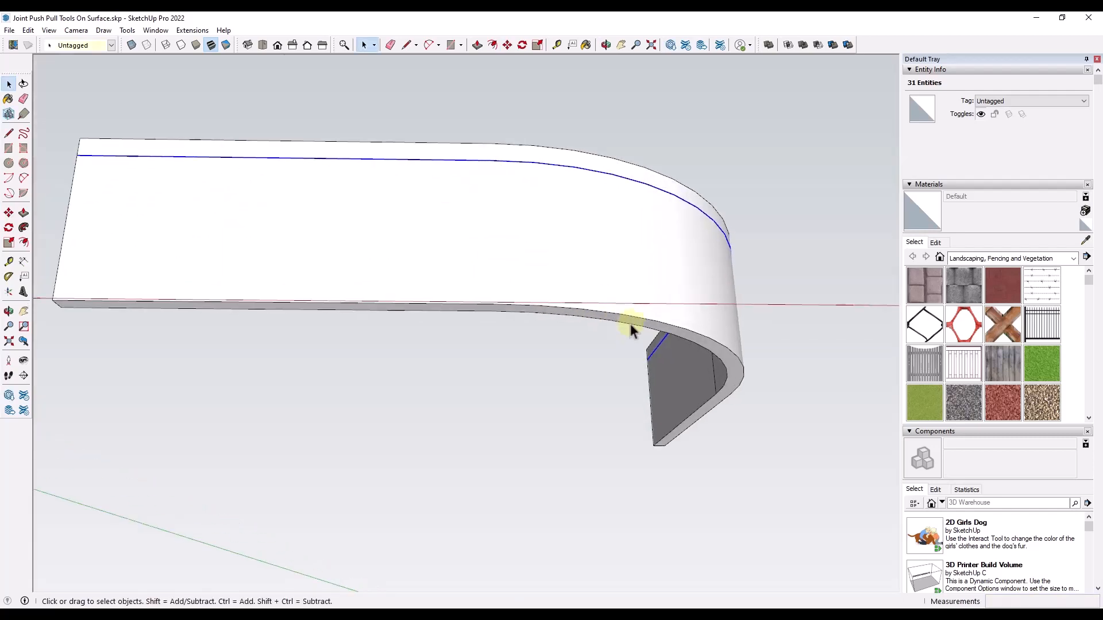
pyautogui.click(632, 322)
pyautogui.press('m')
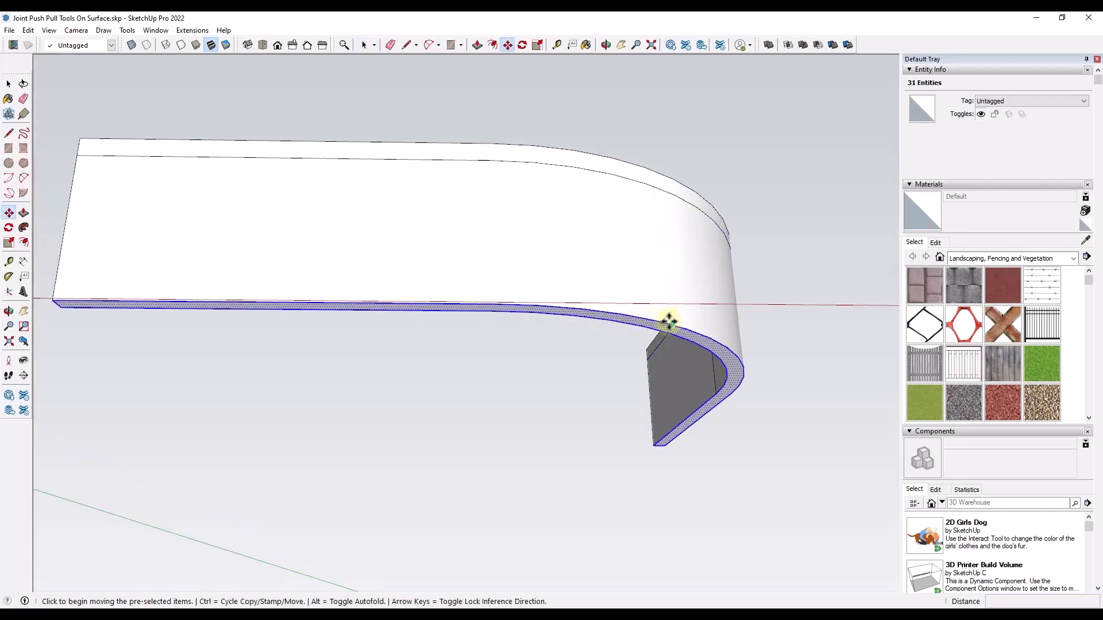
pyautogui.press('ctrl')
pyautogui.click(668, 323)
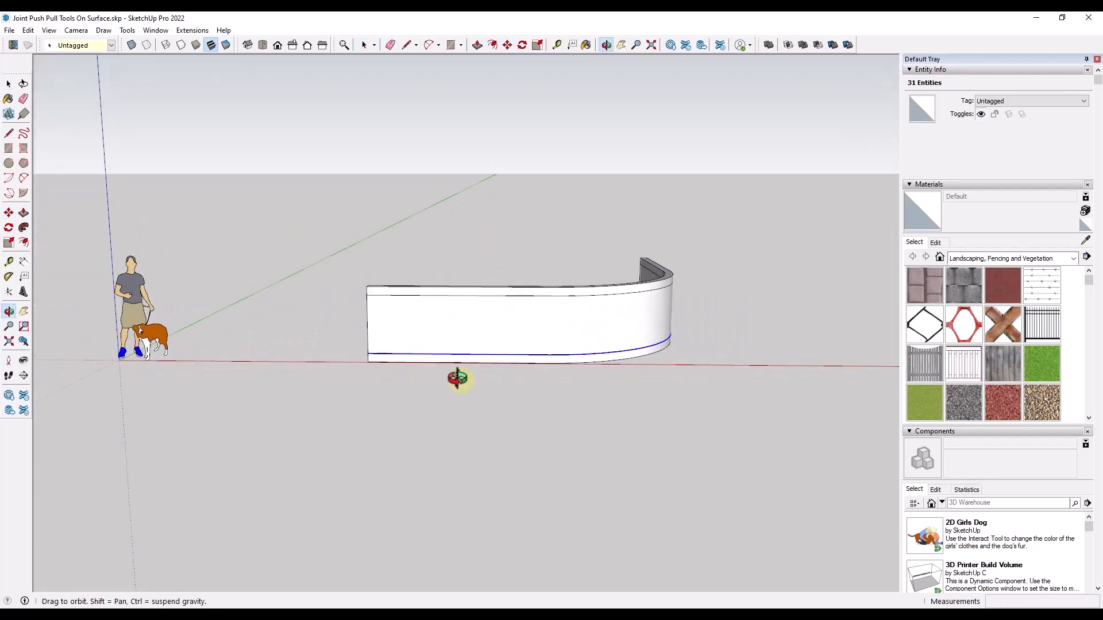
# Erase the vertical end edges between the two copied outlines to remove the wall's straight middle sections.
pyautogui.press('e')
pyautogui.click(386, 325)
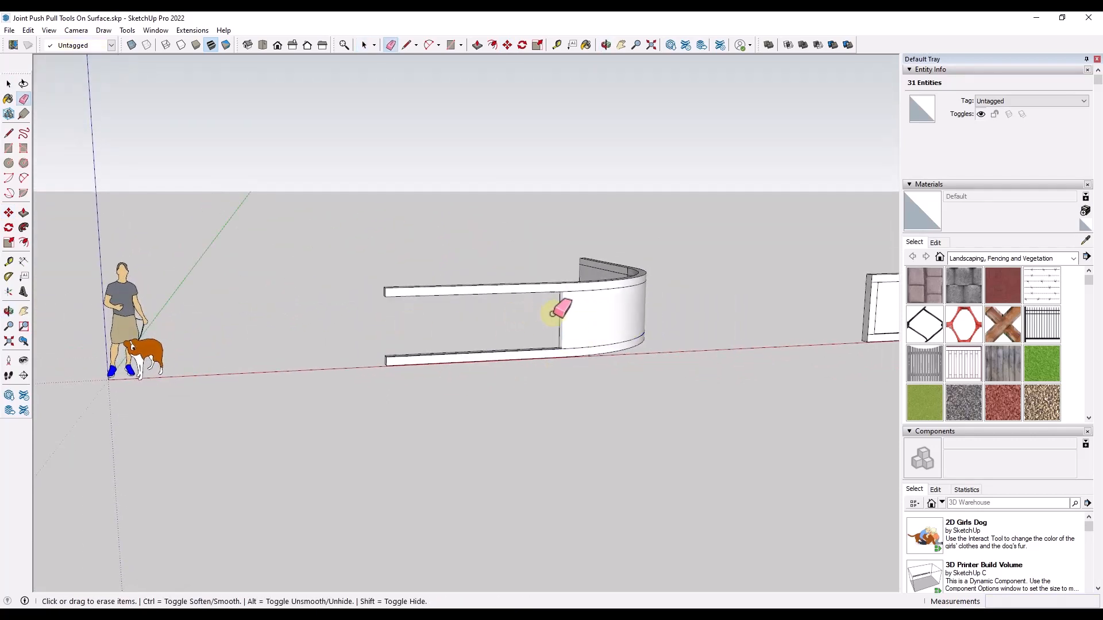
pyautogui.moveTo(574, 259); pyautogui.dragTo(584, 274, button='middle')
pyautogui.click(572, 269)
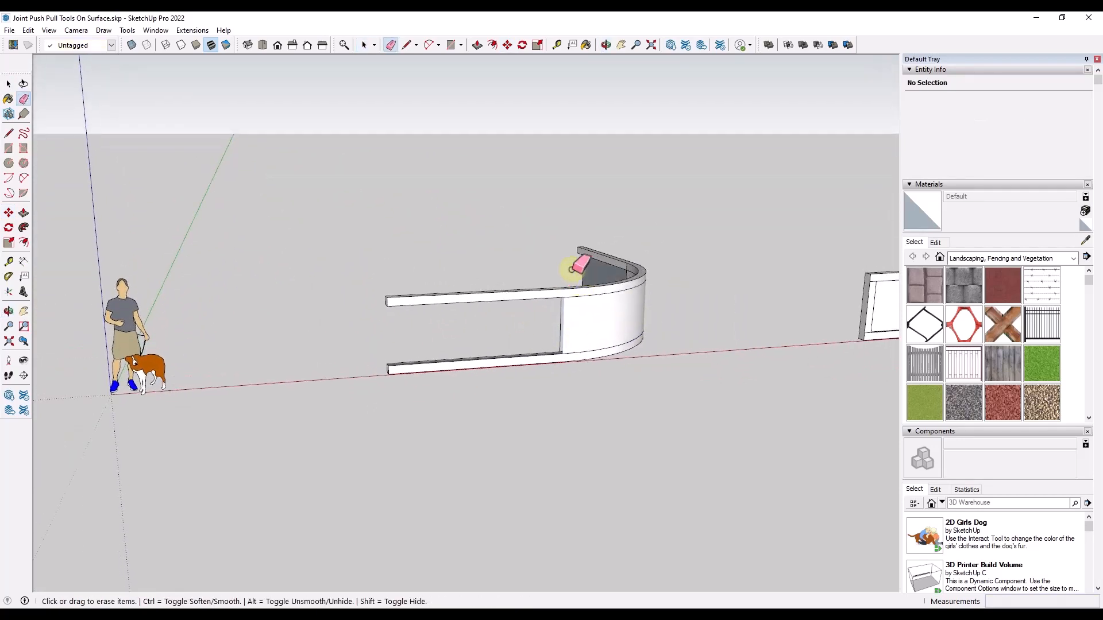
# Delete the remaining curved surface and the leftover vertical edges between the upper and lower bands.
pyautogui.press('space')
pyautogui.scroll(5, 575, 299)
pyautogui.click(413, 358)
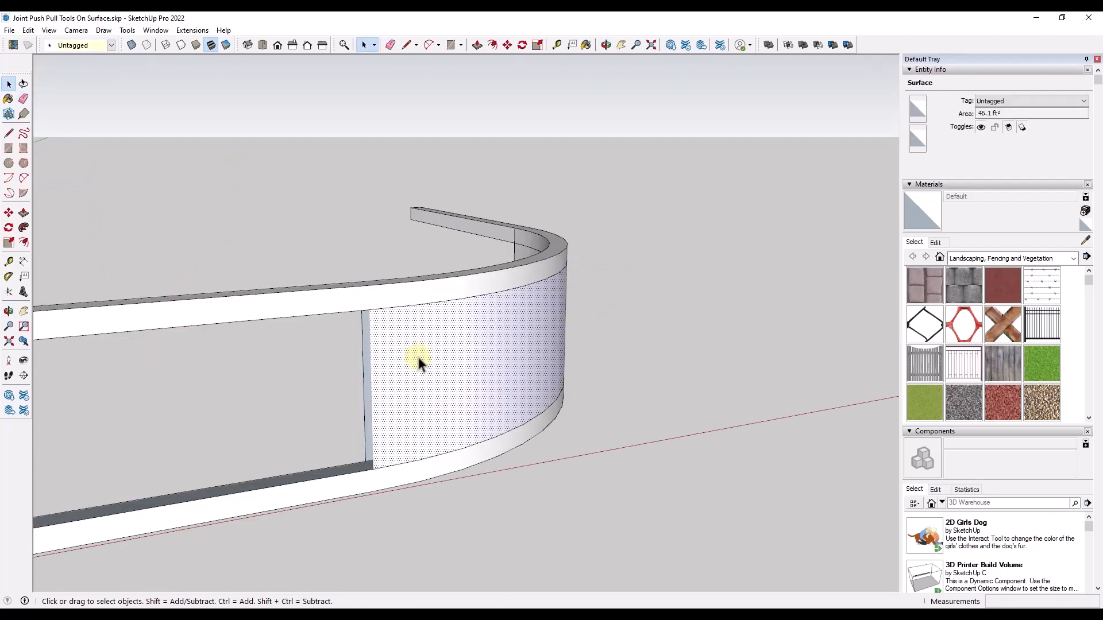
pyautogui.press('Delete')
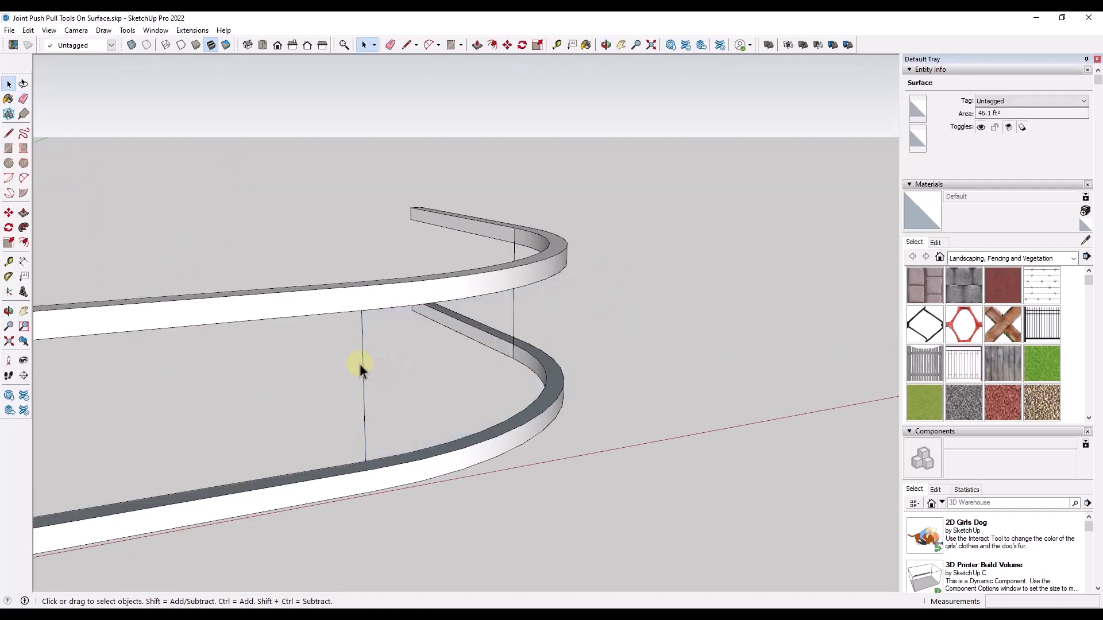
pyautogui.press('e')
pyautogui.click(364, 354)
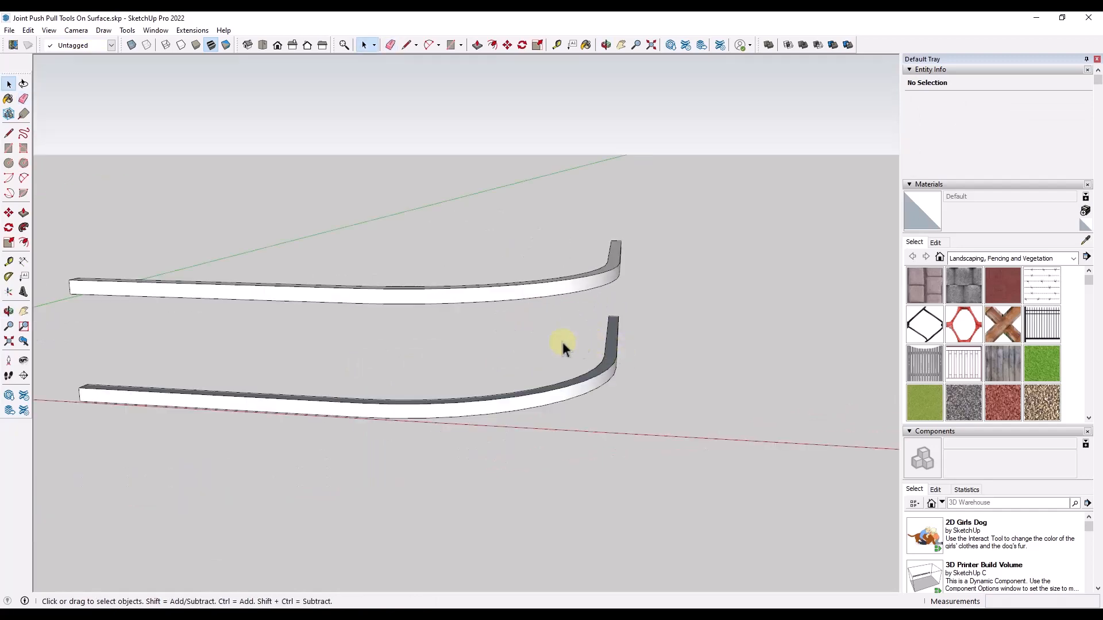
# Mark off a 6" section at the near end of the lower band and push it up to the upper band.
pyautogui.press('o')
pyautogui.moveTo(458, 339); pyautogui.dragTo(481, 389)
pyautogui.press('space')
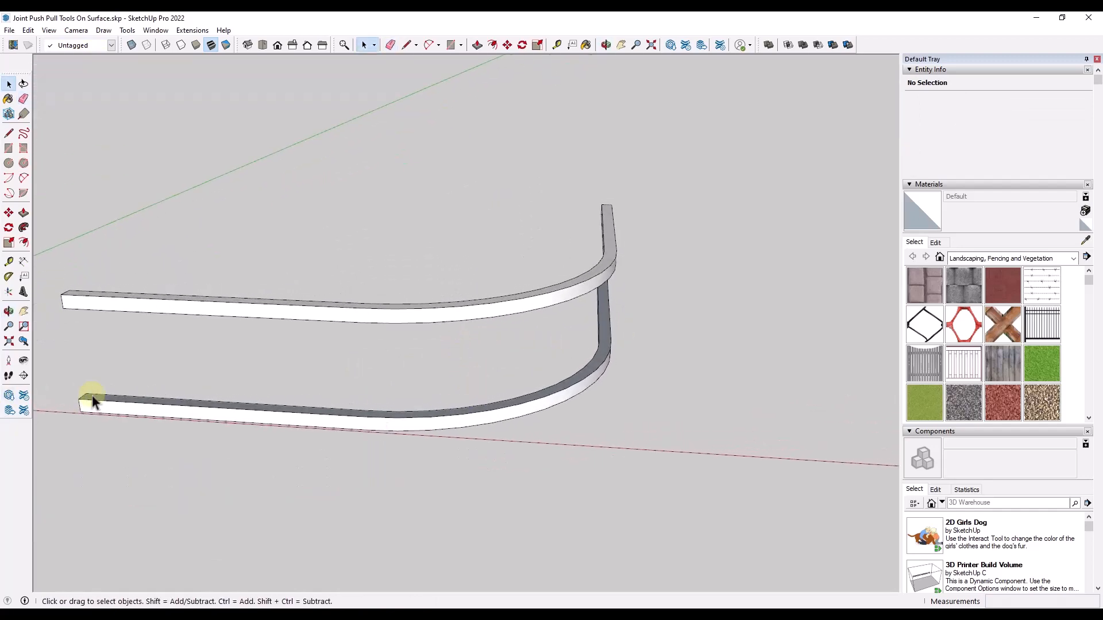
pyautogui.moveTo(91, 394)
pyautogui.mouseDown(button='middle')
pyautogui.moveTo(120, 394)
pyautogui.moveTo(102, 395)
pyautogui.mouseUp(button='middle')
pyautogui.scroll(5, 101, 396)
pyautogui.press('l')
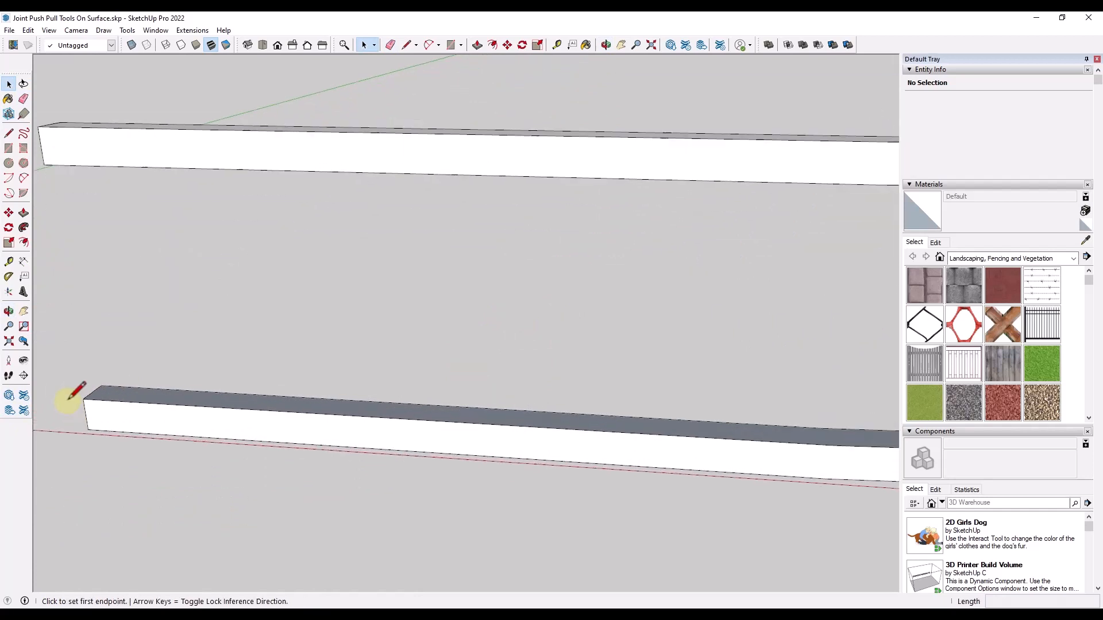
pyautogui.click(83, 399)
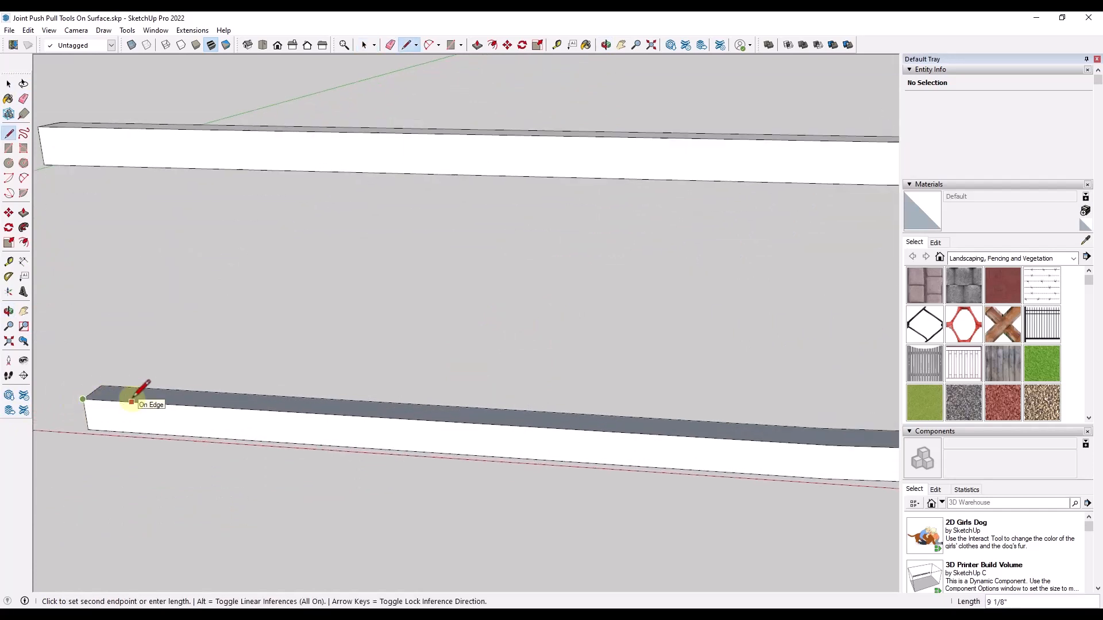
pyautogui.press('Escape')
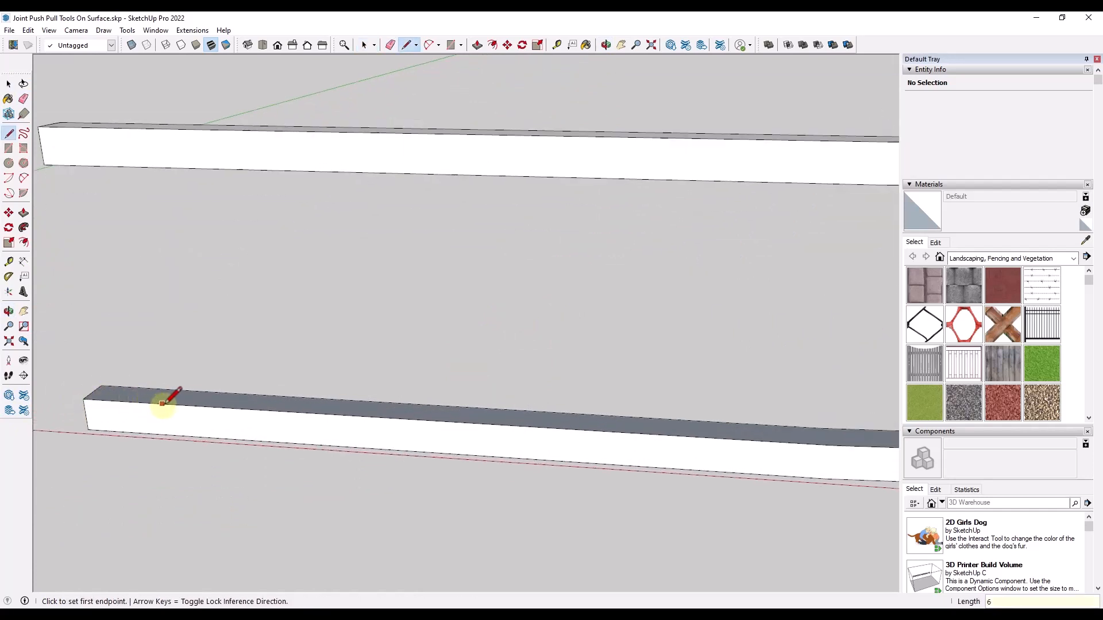
pyautogui.press('p')
pyautogui.moveTo(185, 394); pyautogui.dragTo(50, 178, button='middle')
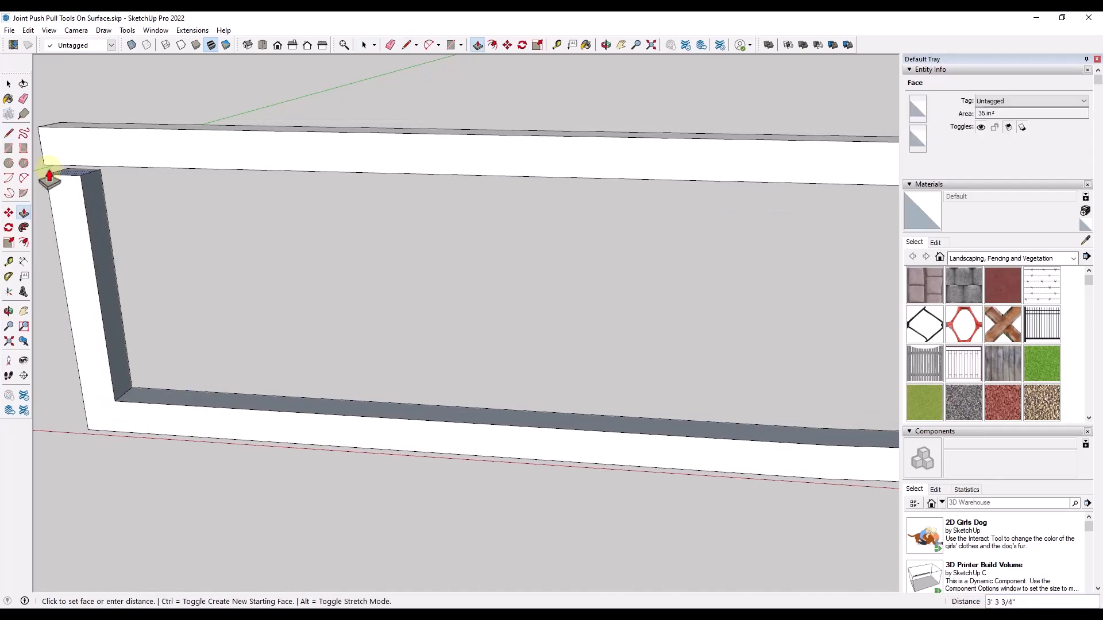
# Mark off the far end of the lower band, push it up to the upper band, and clean up the leftover edges.
pyautogui.scroll(-3, 130, 272)
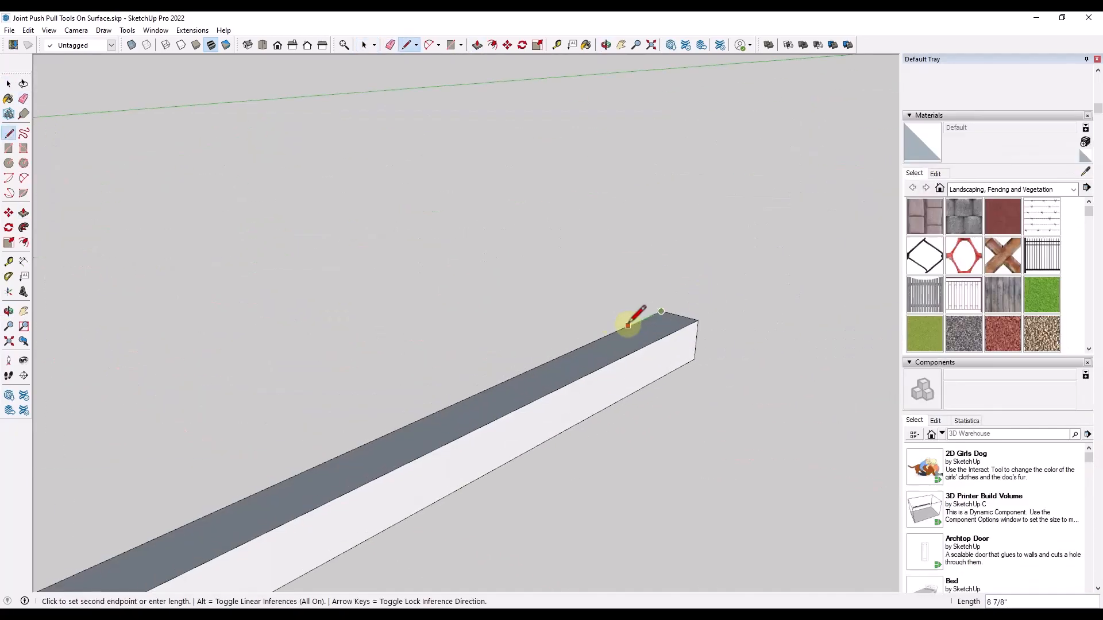
pyautogui.press('p')
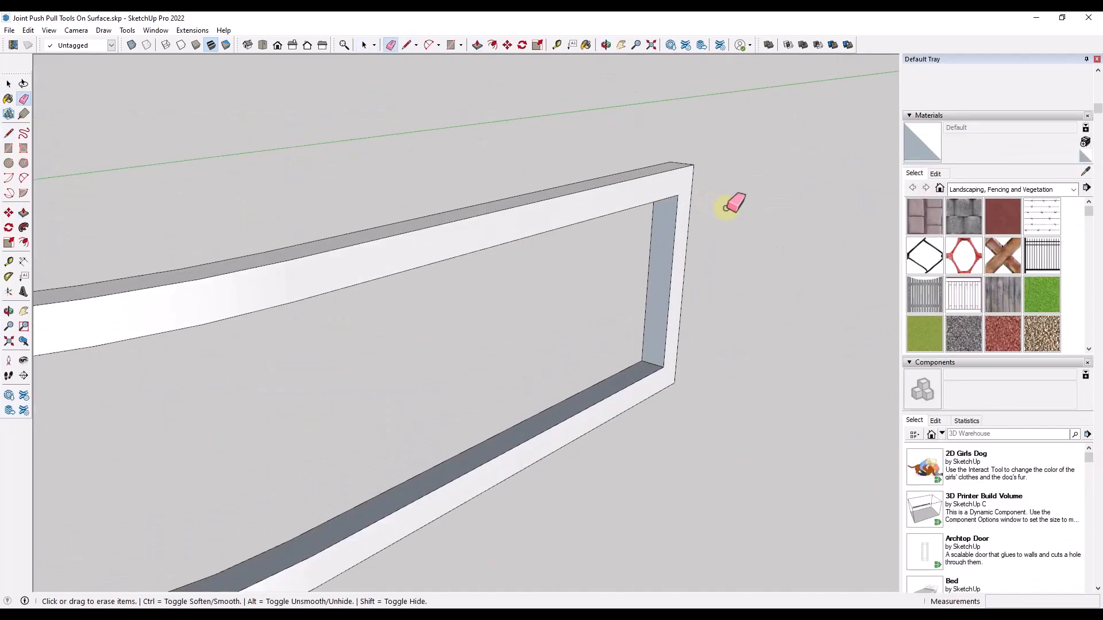
pyautogui.scroll(-4, 628, 291)
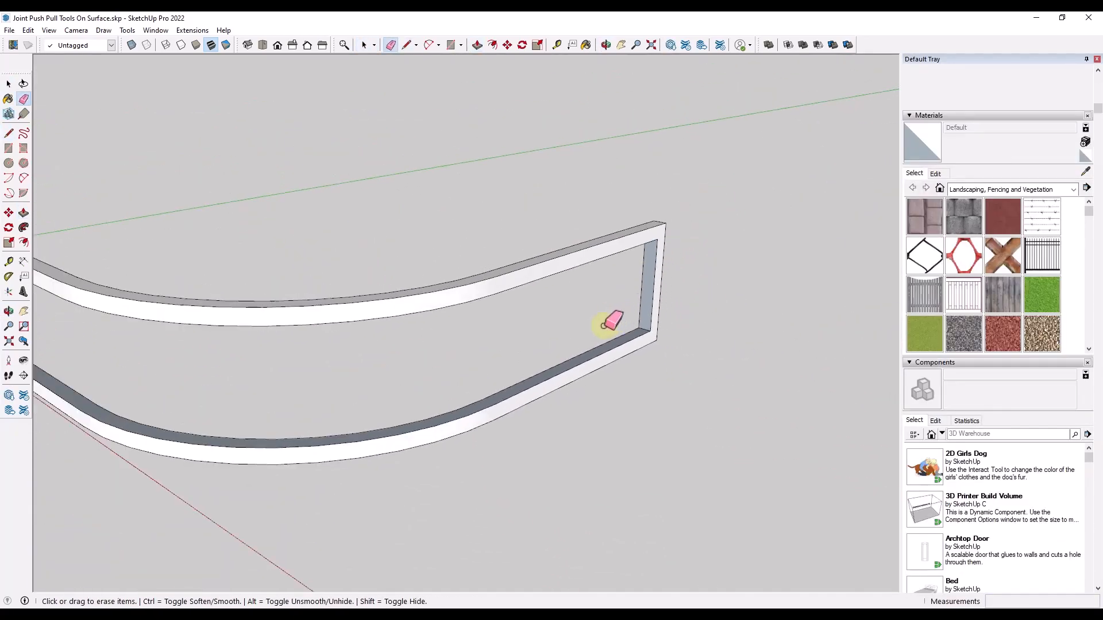
pyautogui.moveTo(610, 320)
pyautogui.mouseDown(button='middle')
pyautogui.moveTo(545, 341)
pyautogui.moveTo(600, 362)
pyautogui.moveTo(595, 319)
pyautogui.mouseUp(button='middle')
# Select the back inner edges of the lower band's top face and offset them inward across that face.
pyautogui.press('space')
pyautogui.scroll(3, 509, 345)
pyautogui.click(508, 345)
pyautogui.keyDown('ctrl'); pyautogui.click(448, 422); pyautogui.keyUp('ctrl')
pyautogui.scroll(-3, 325, 439)
pyautogui.scroll(3, 253, 437)
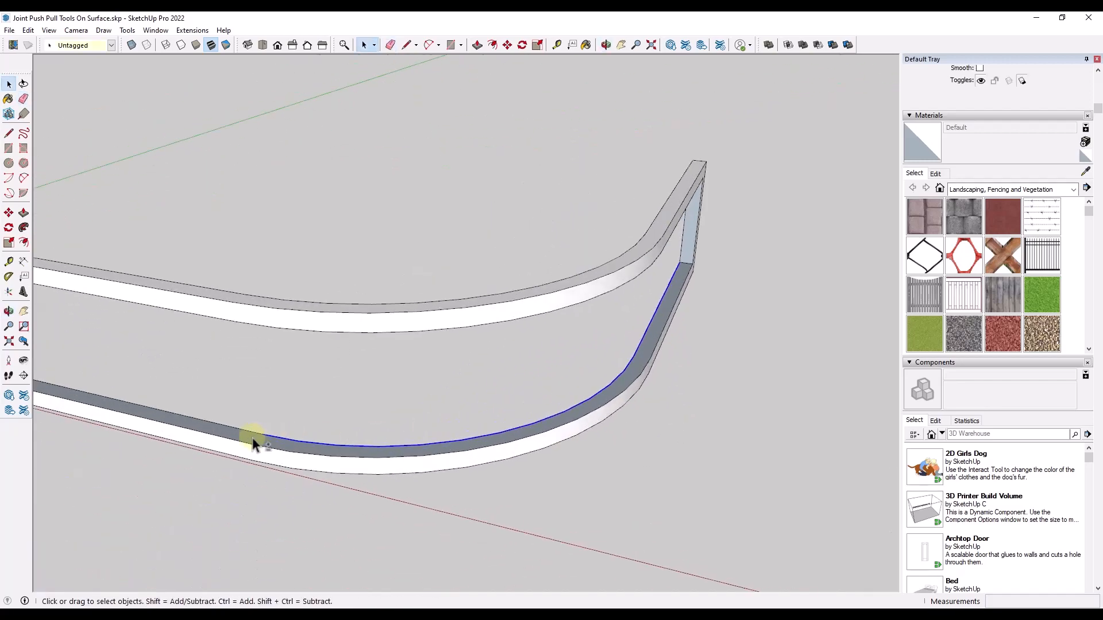
pyautogui.moveTo(249, 432); pyautogui.dragTo(656, 220, button='middle')
pyautogui.scroll(3, 671, 309)
pyautogui.press('f')
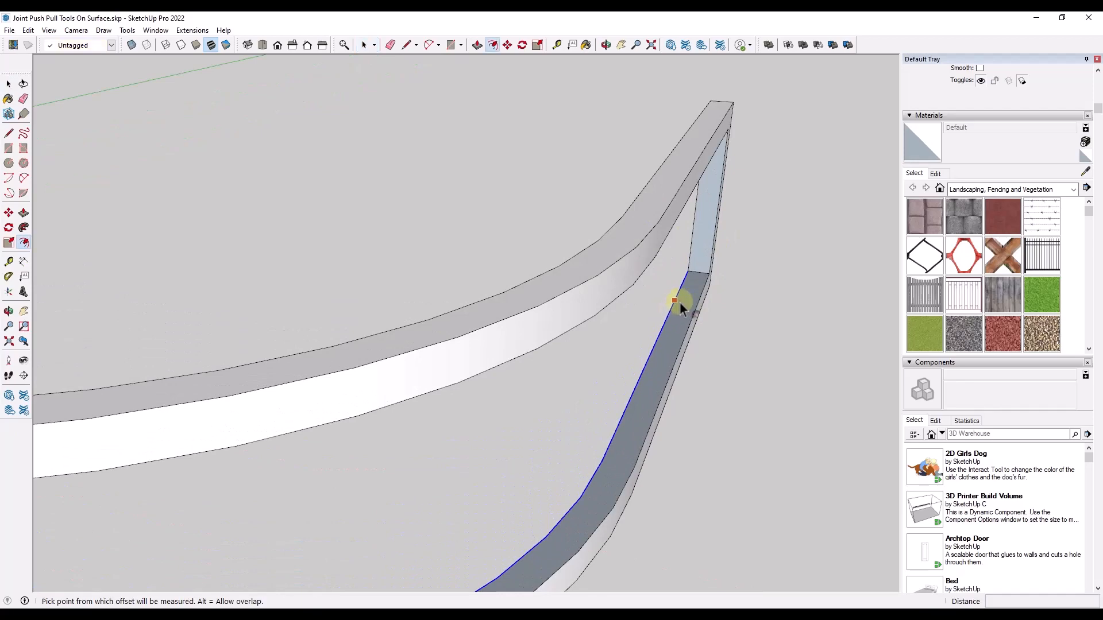
pyautogui.click(677, 300)
pyautogui.click(701, 275)
pyautogui.press('space')
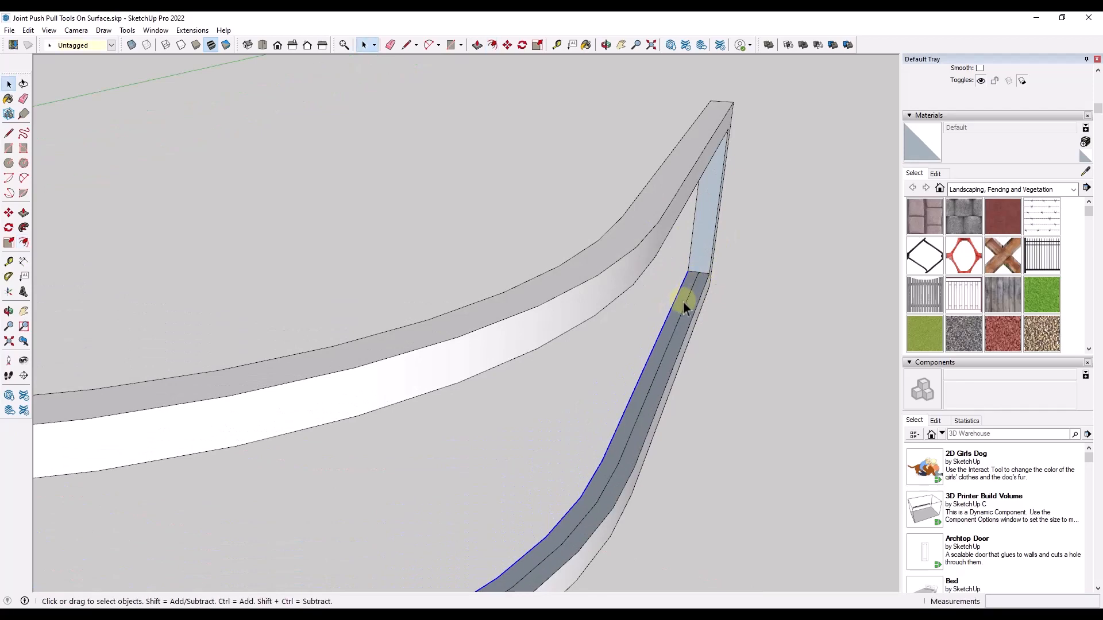
# Push the lower band's rear strip up to the underside of the upper band to form the recessed panel.
pyautogui.press('p')
pyautogui.click(679, 315)
pyautogui.scroll(-5, 687, 275)
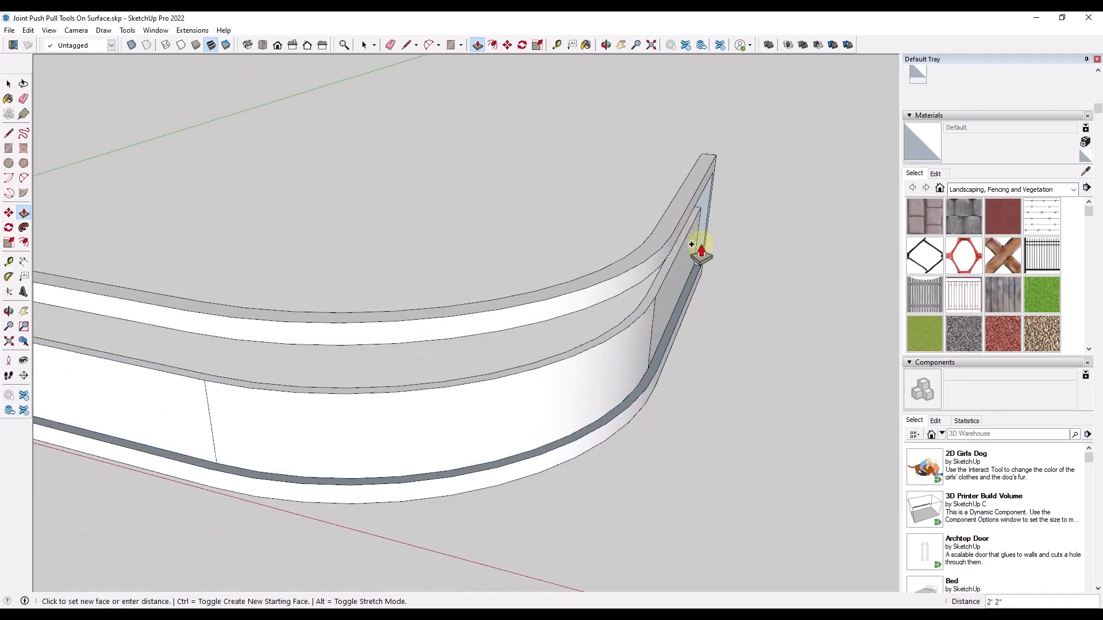
pyautogui.moveTo(697, 254); pyautogui.dragTo(786, 313, button='middle')
pyautogui.scroll(3, 780, 278)
pyautogui.click(786, 313)
pyautogui.press('space')
# Soften and smooth the two vertical seam edges on the recessed panel.
pyautogui.scroll(-6, 658, 366)
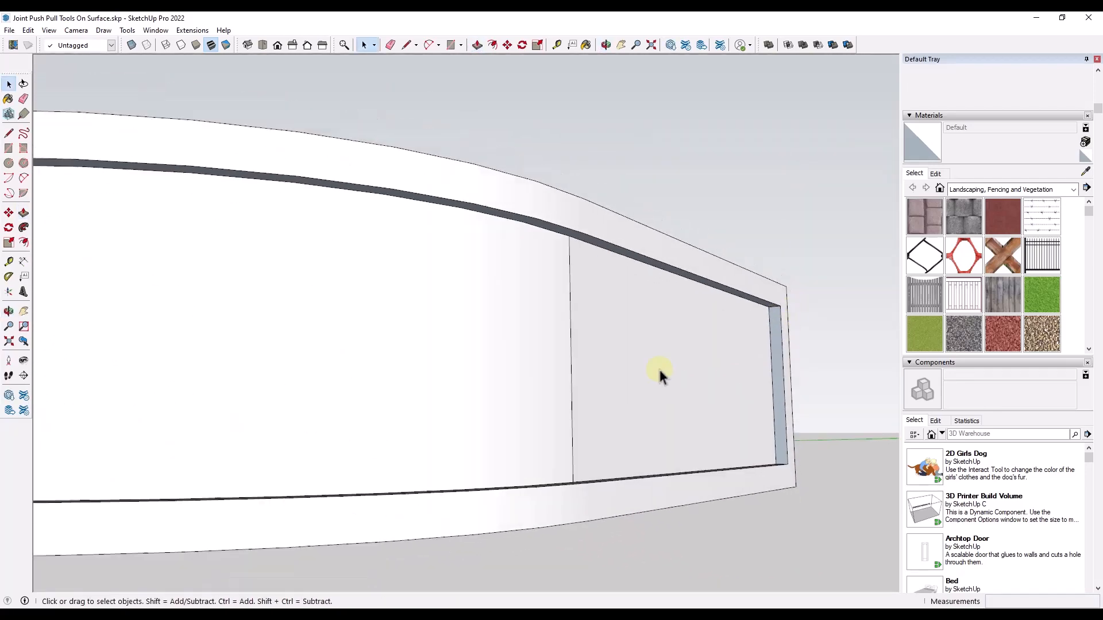
pyautogui.moveTo(483, 326); pyautogui.dragTo(628, 387, button='middle')
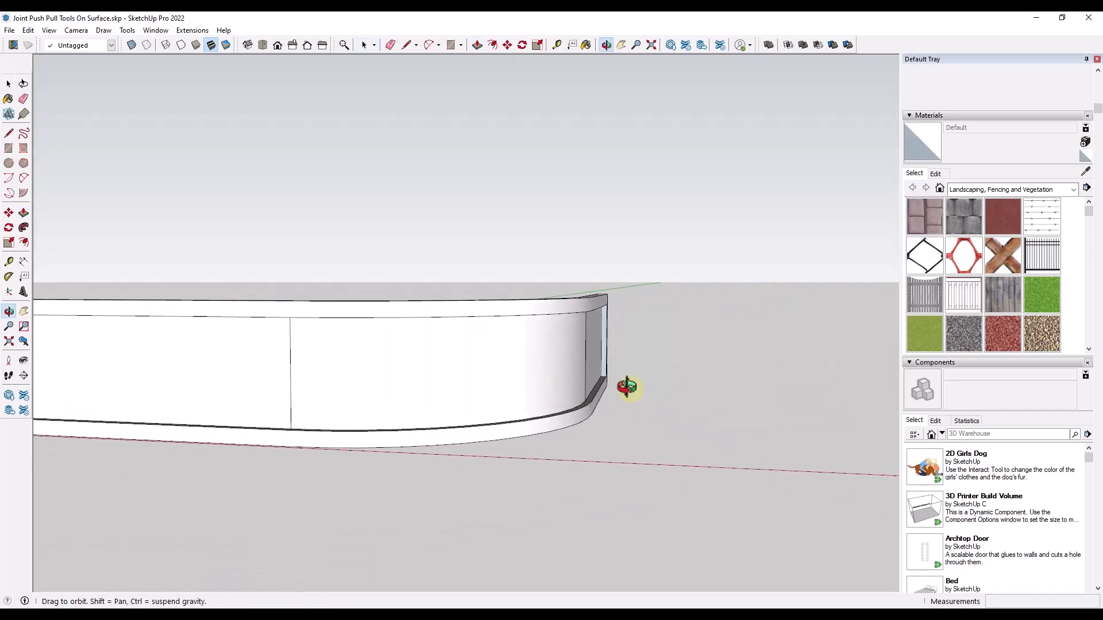
pyautogui.click(290, 373)
pyautogui.keyDown('shift'); pyautogui.click(583, 347); pyautogui.keyUp('shift')
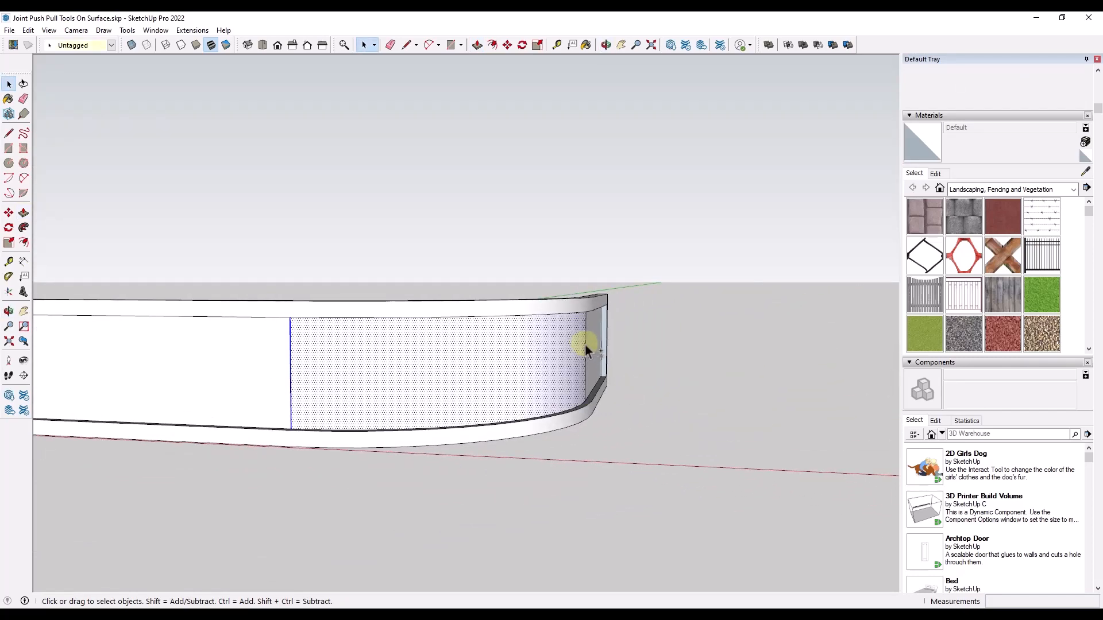
pyautogui.keyDown('shift'); pyautogui.click(585, 345); pyautogui.keyUp('shift')
pyautogui.keyDown('shift'); pyautogui.click(545, 361); pyautogui.keyUp('shift')
pyautogui.moveTo(638, 372); pyautogui.dragTo(660, 368, button='middle')
pyautogui.scroll(2, 984, 175)
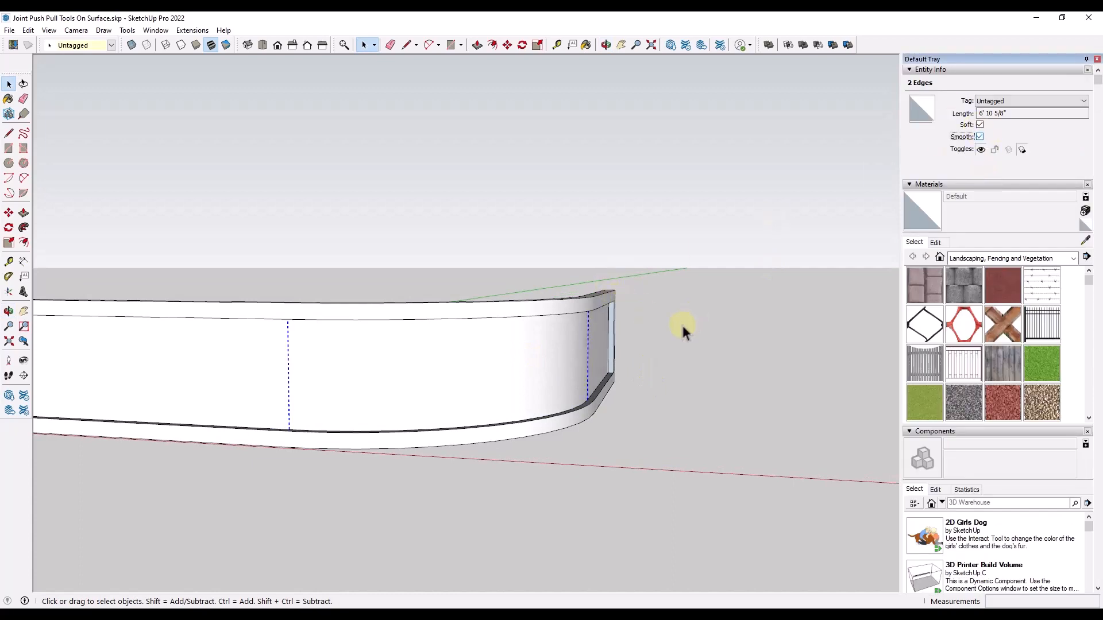
pyautogui.moveTo(692, 356); pyautogui.dragTo(643, 353, button='middle')
pyautogui.click(643, 353)
pyautogui.scroll(-2, 636, 316)
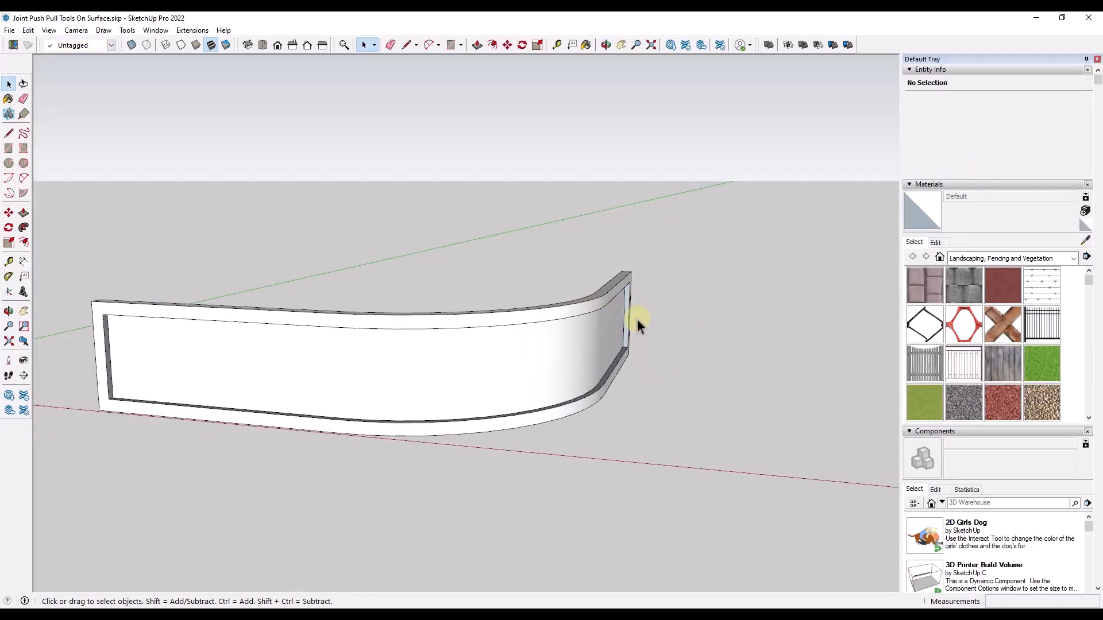
# Reverse the two back-facing faces at the recess's far end and along its lower ledge.
pyautogui.moveTo(572, 364)
pyautogui.mouseDown(button='middle')
pyautogui.moveTo(590, 342)
pyautogui.moveTo(580, 350)
pyautogui.mouseUp(button='middle')
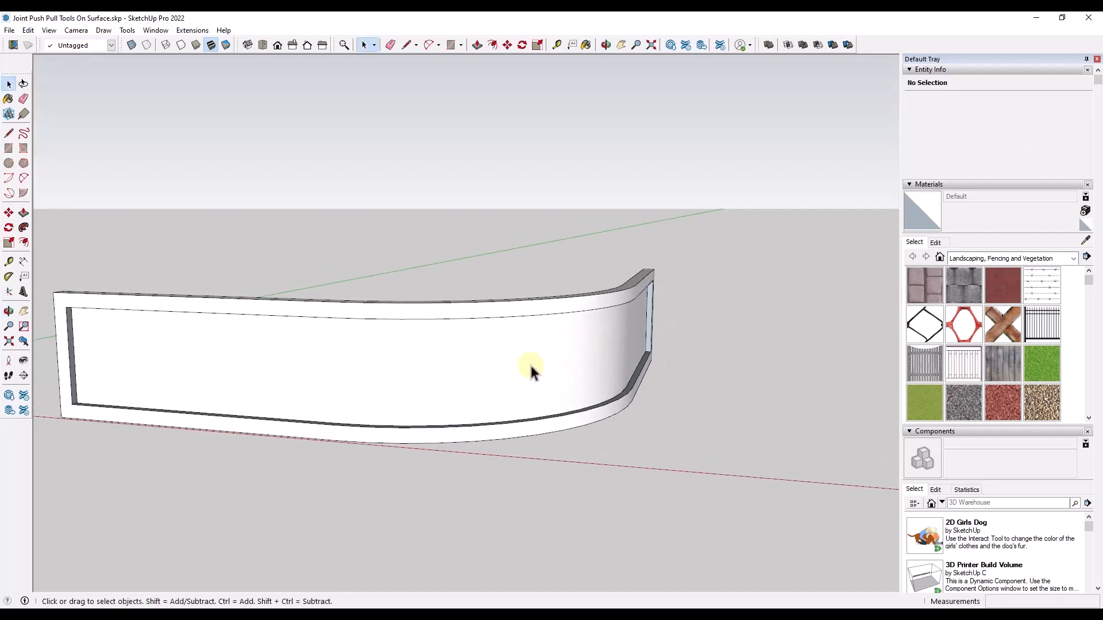
pyautogui.scroll(5, 648, 356)
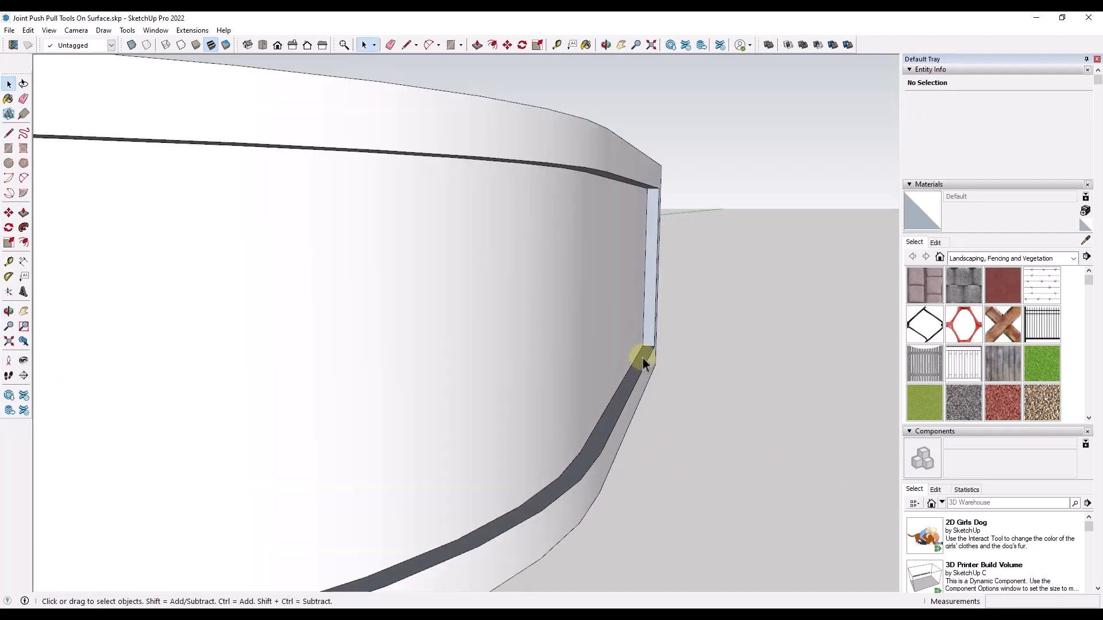
pyautogui.click(646, 299)
pyautogui.keyDown('ctrl'); pyautogui.click(650, 294); pyautogui.keyUp('ctrl')
pyautogui.rightClick(650, 294)
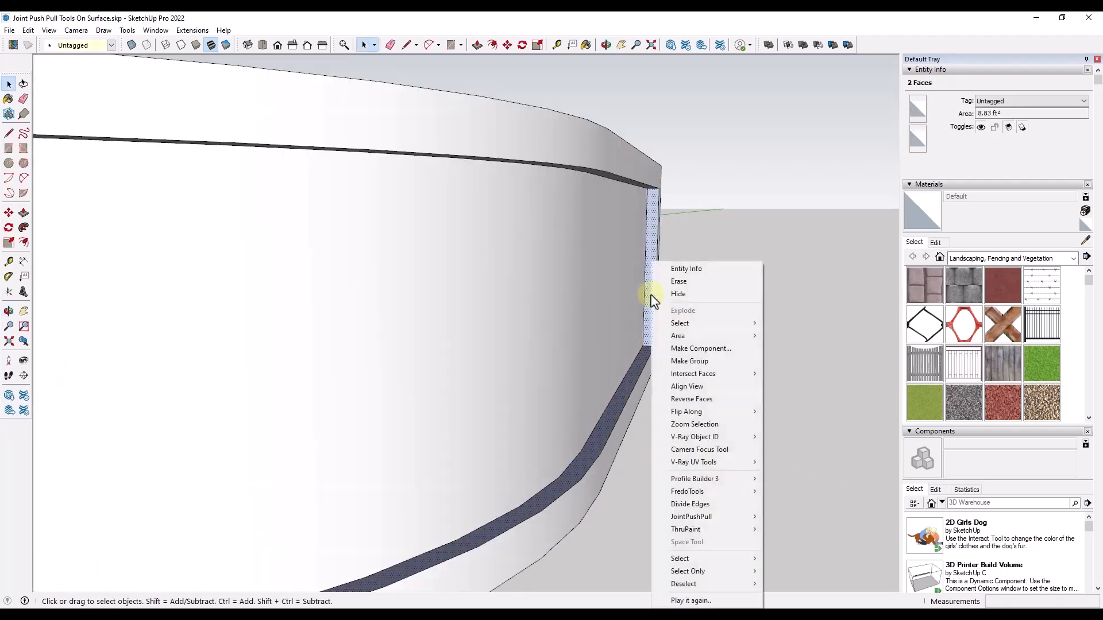
pyautogui.click(726, 310)
pyautogui.scroll(-6, 707, 293)
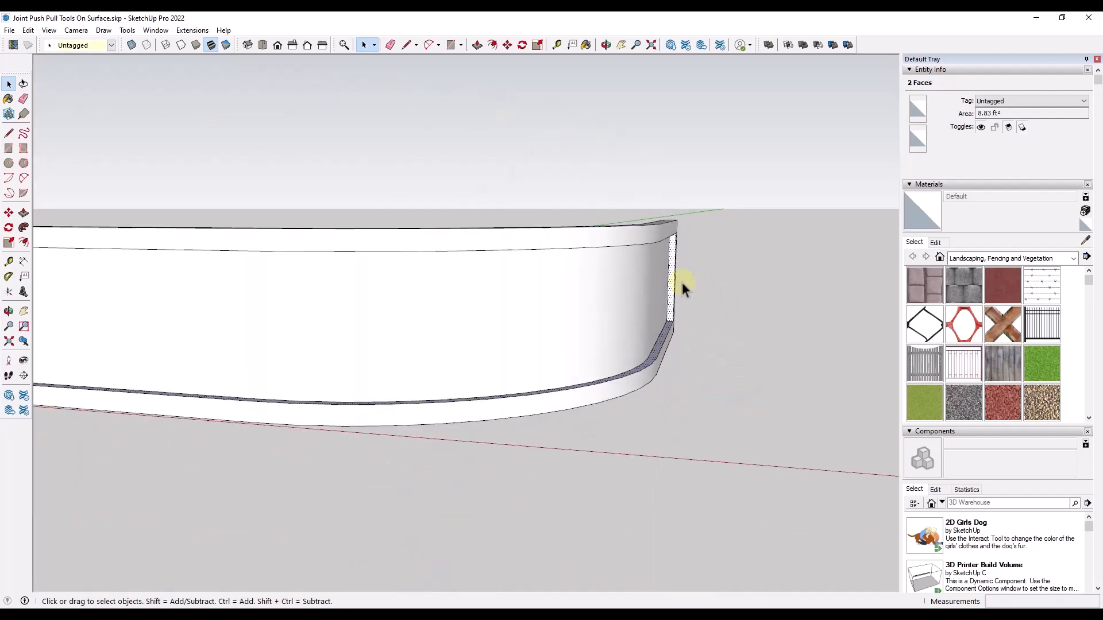
pyautogui.moveTo(691, 278); pyautogui.dragTo(474, 311, button='middle')
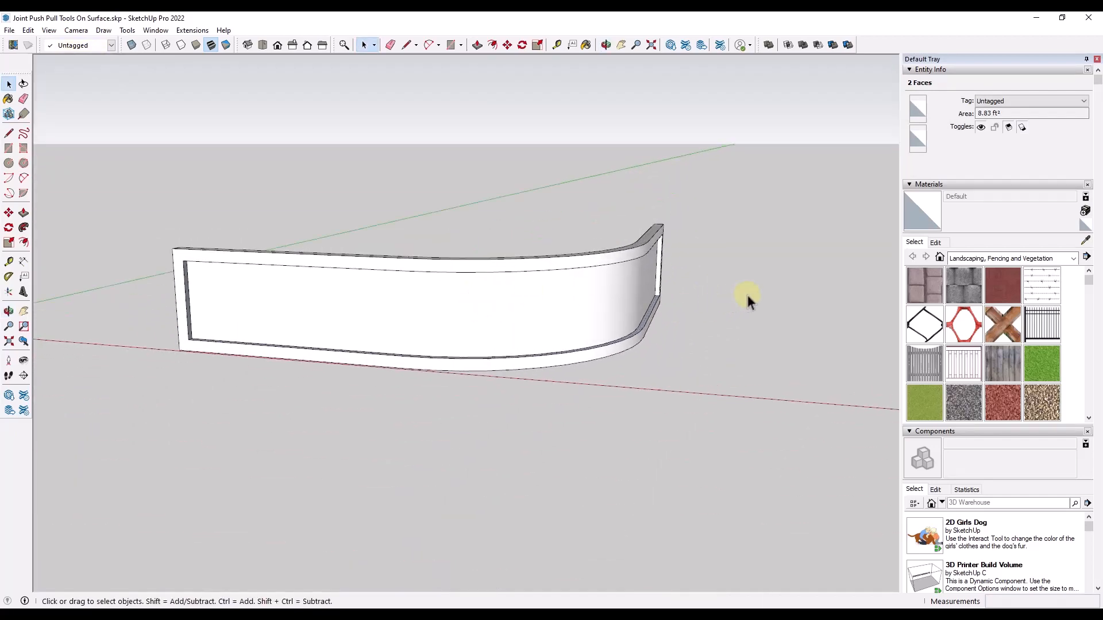
pyautogui.tripleClick(649, 313)
pyautogui.scroll(-2, 626, 325)
pyautogui.click(756, 251)
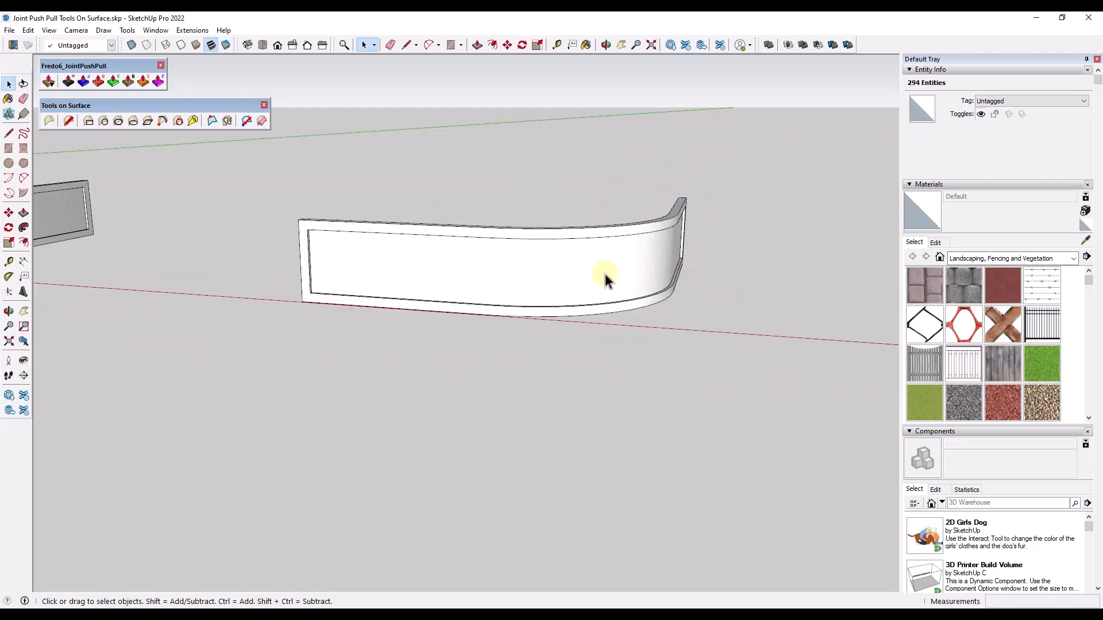
pyautogui.moveTo(603, 278); pyautogui.dragTo(347, 278, button='middle')
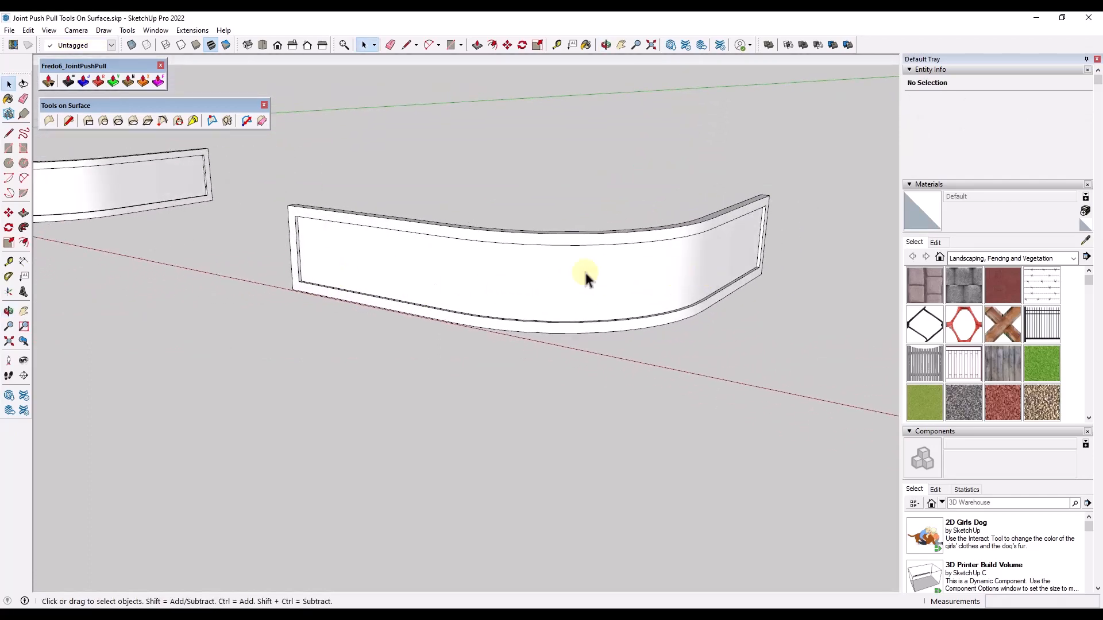
pyautogui.scroll(1, 440, 270)
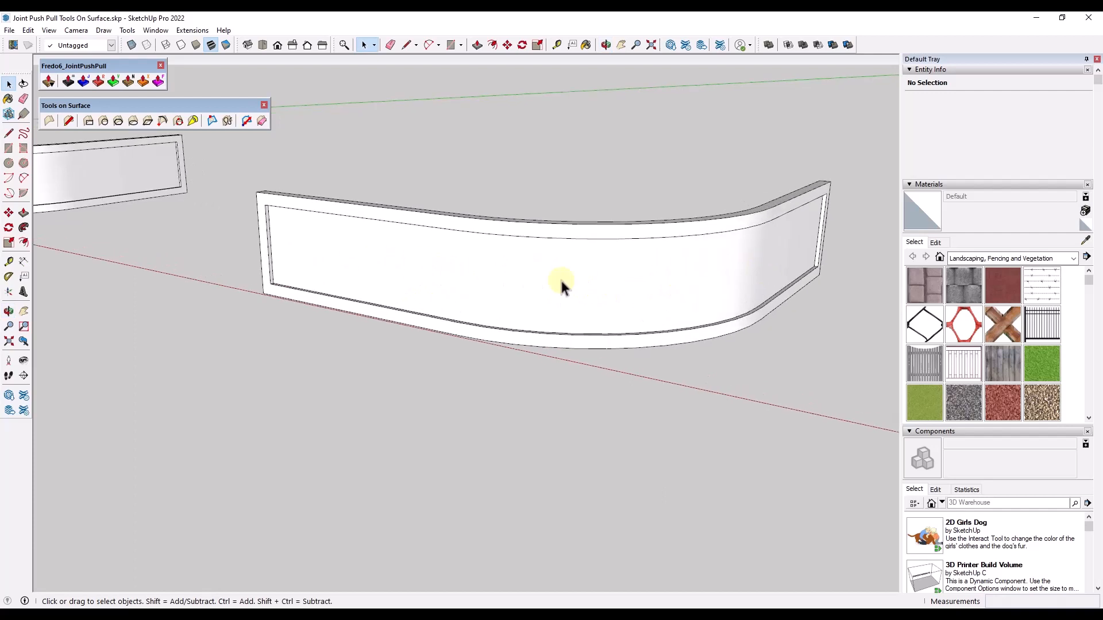
pyautogui.moveTo(385, 275); pyautogui.dragTo(621, 258, button='middle')
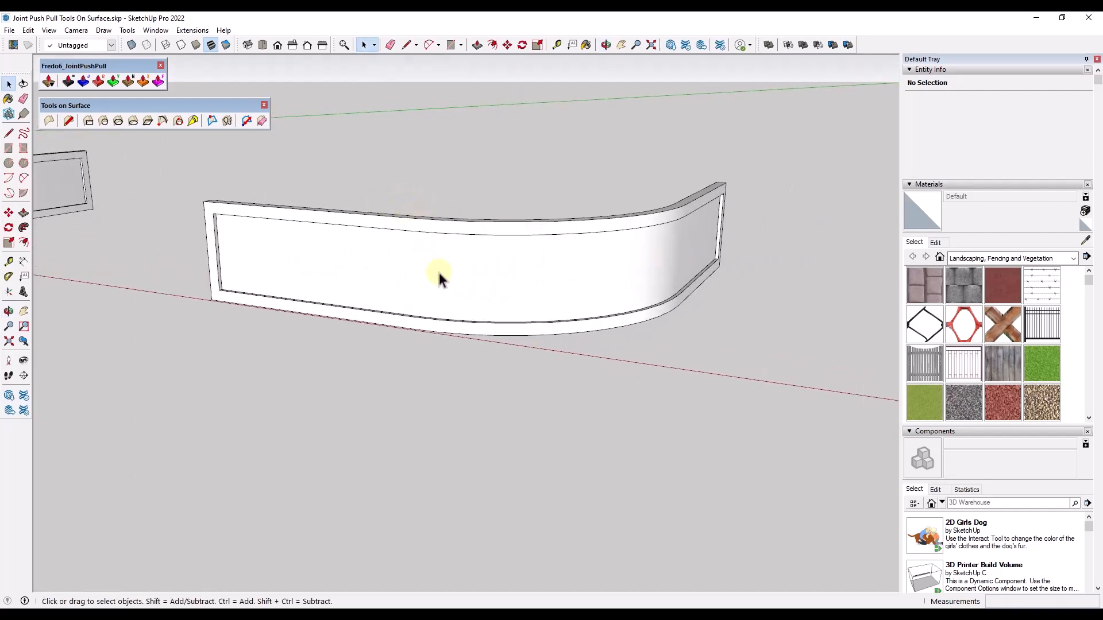
# Select the recessed panel's face and its curved lower edge to check the edge's length.
pyautogui.click(517, 273)
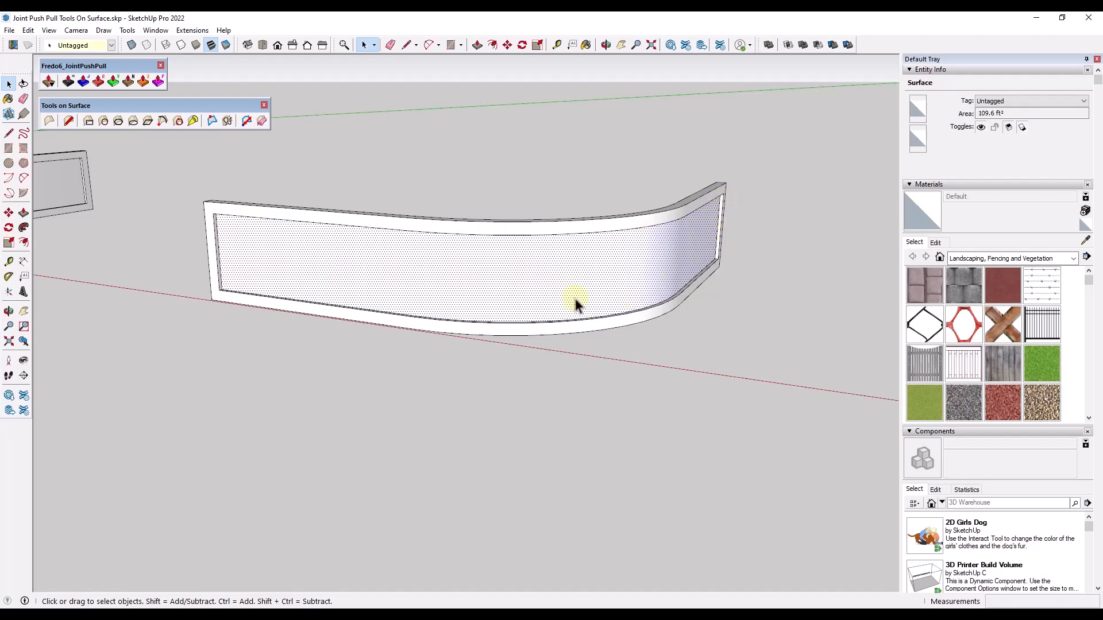
pyautogui.moveTo(519, 297); pyautogui.dragTo(467, 332, button='middle')
pyautogui.click(466, 332)
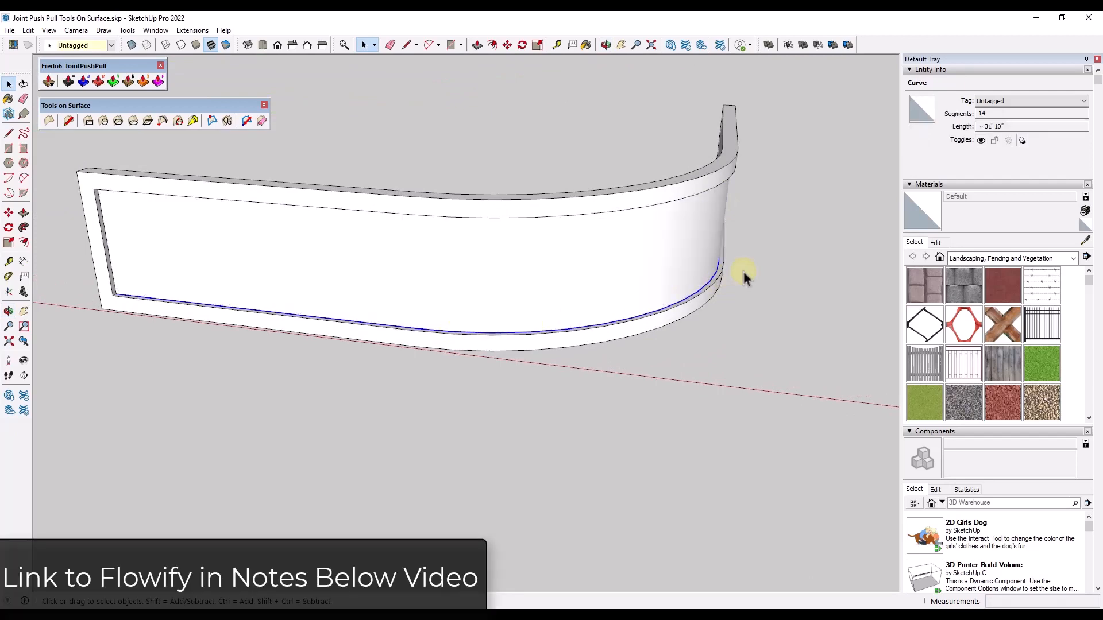
pyautogui.moveTo(742, 268); pyautogui.dragTo(664, 253, button='middle')
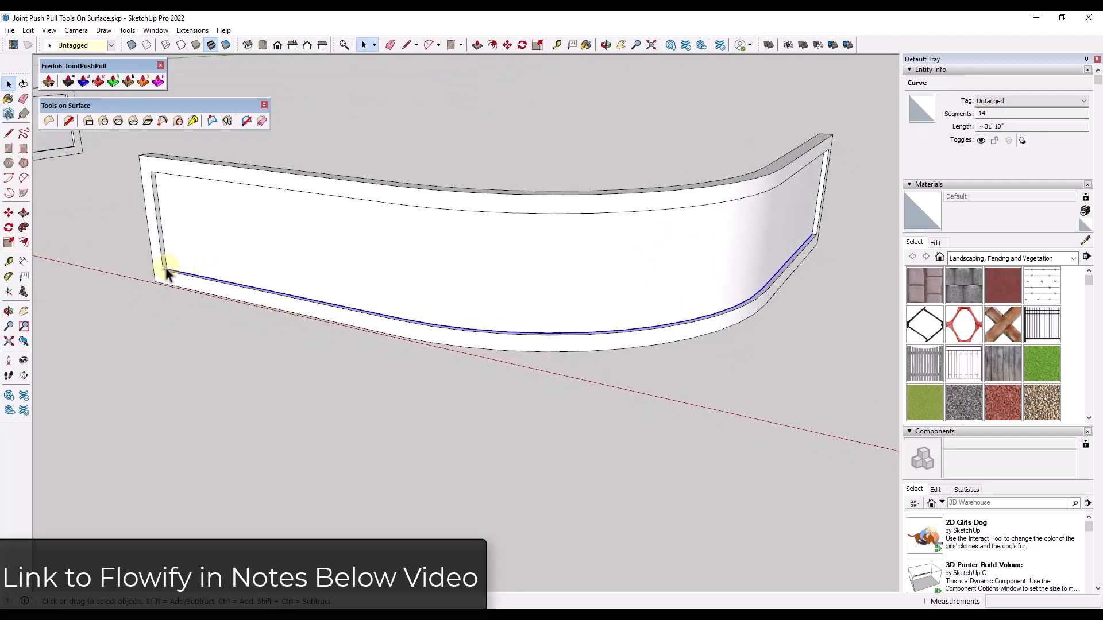
pyautogui.scroll(-2, 366, 259)
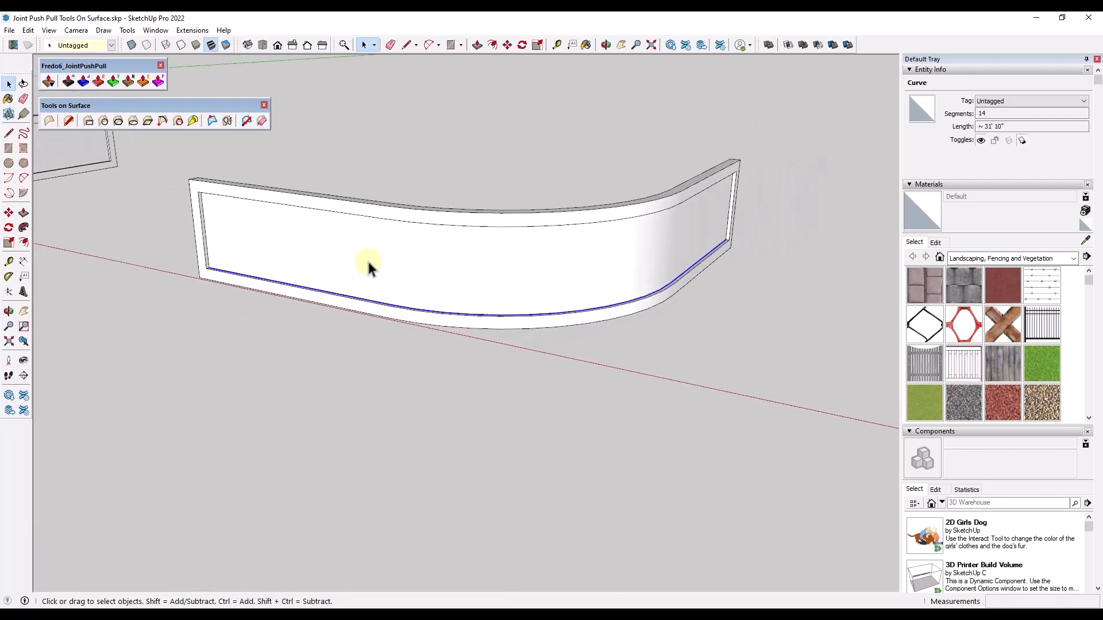
# Group the recessed panel's face together with its bounding edges.
pyautogui.click(367, 262)
pyautogui.rightClick(368, 262)
pyautogui.click(399, 297)
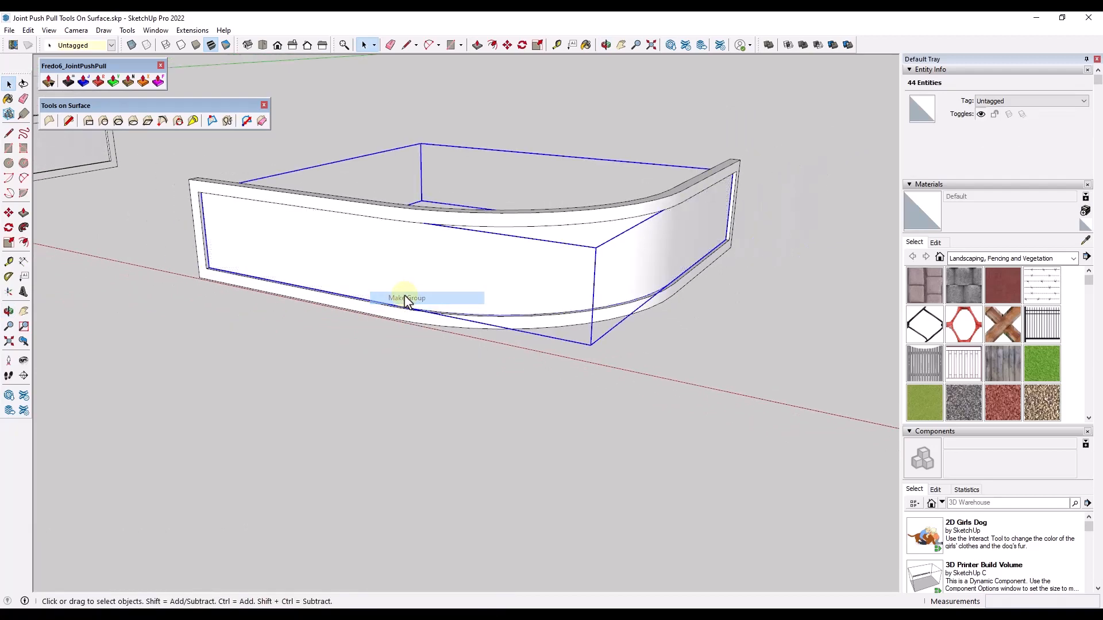
# Open the panel group, select all segments of its lower edge to read their total length, and exit the group.
pyautogui.doubleClick(461, 281)
pyautogui.moveTo(461, 282); pyautogui.dragTo(457, 266, button='middle')
pyautogui.scroll(3, 480, 321)
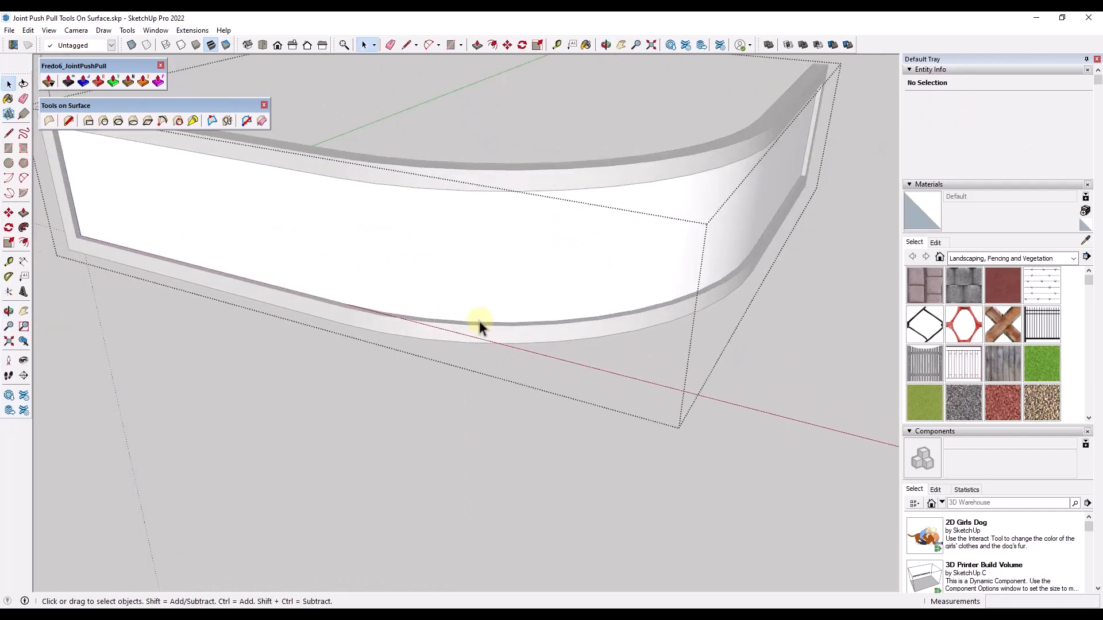
pyautogui.click(474, 322)
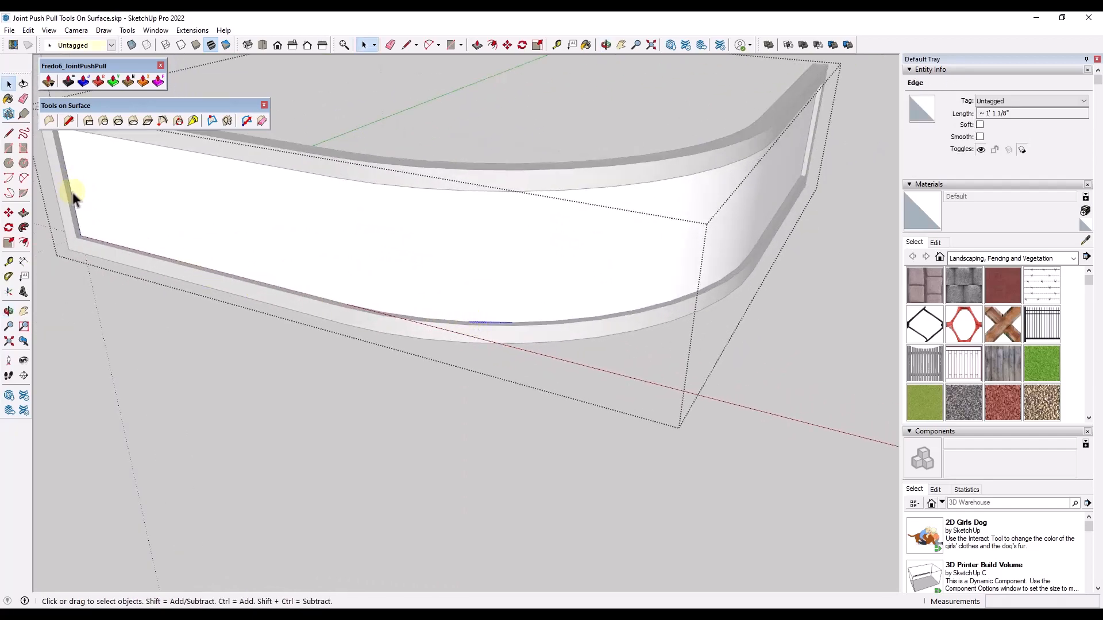
pyautogui.moveTo(72, 192); pyautogui.dragTo(815, 336)
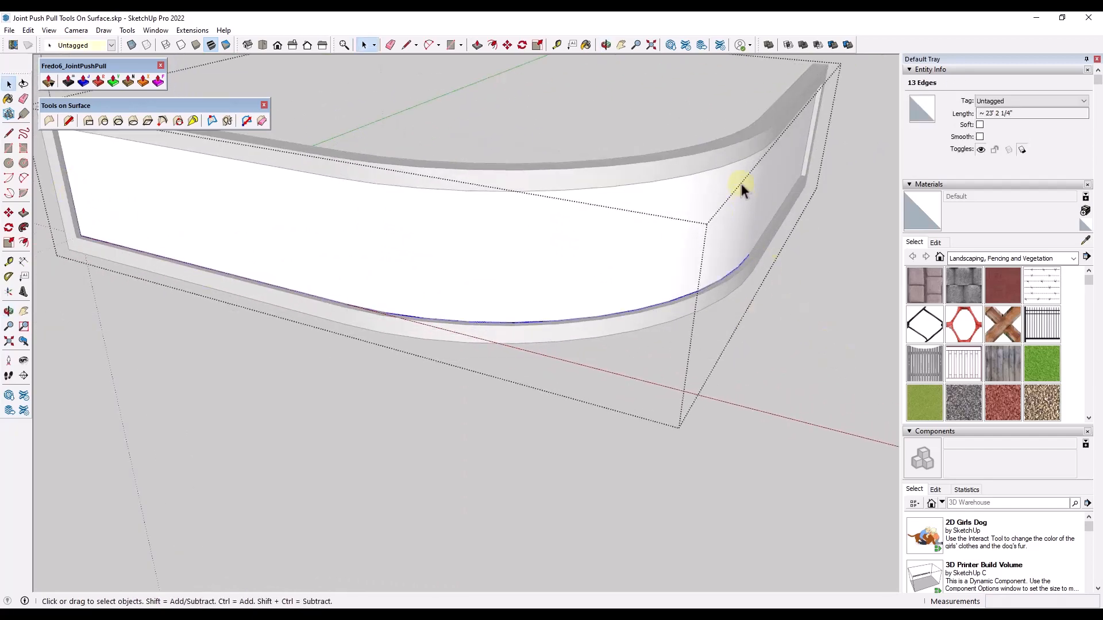
pyautogui.scroll(-2, 797, 204)
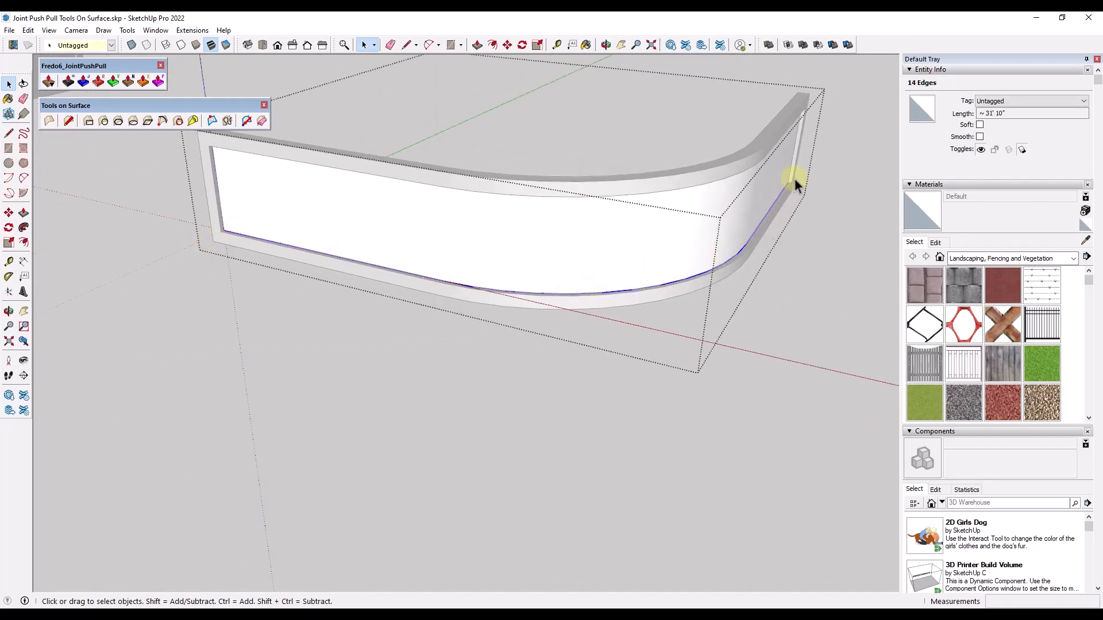
pyautogui.moveTo(381, 317); pyautogui.dragTo(288, 319, button='middle')
pyautogui.click(287, 311)
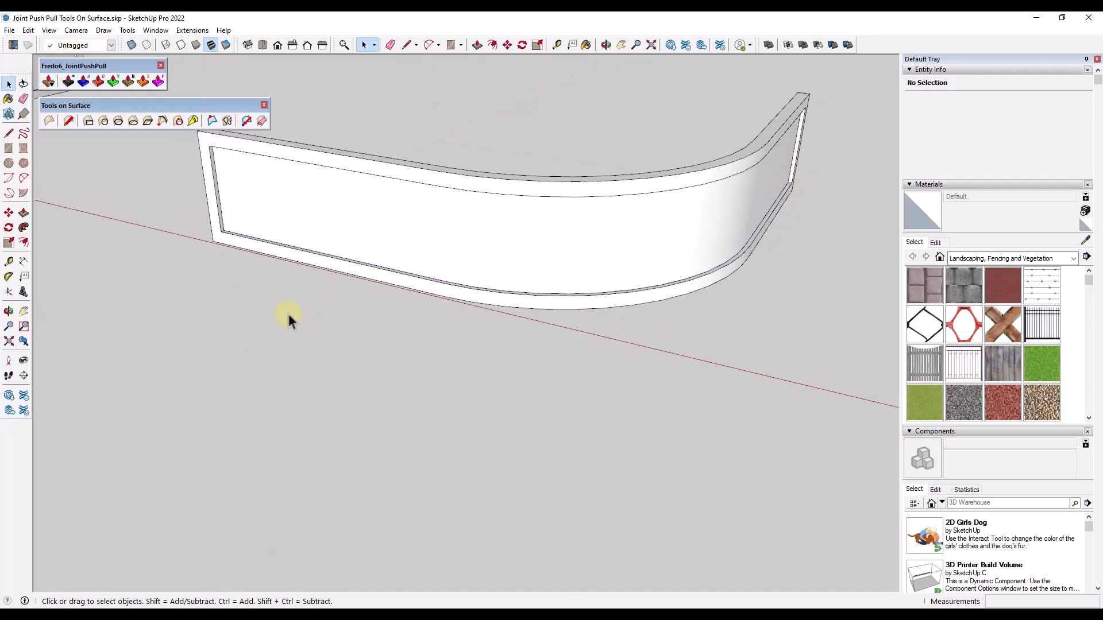
# Select the surrounding border frame without the panel group and make it a separate group.
pyautogui.scroll(-1, 287, 310)
pyautogui.scroll(-2, 230, 193)
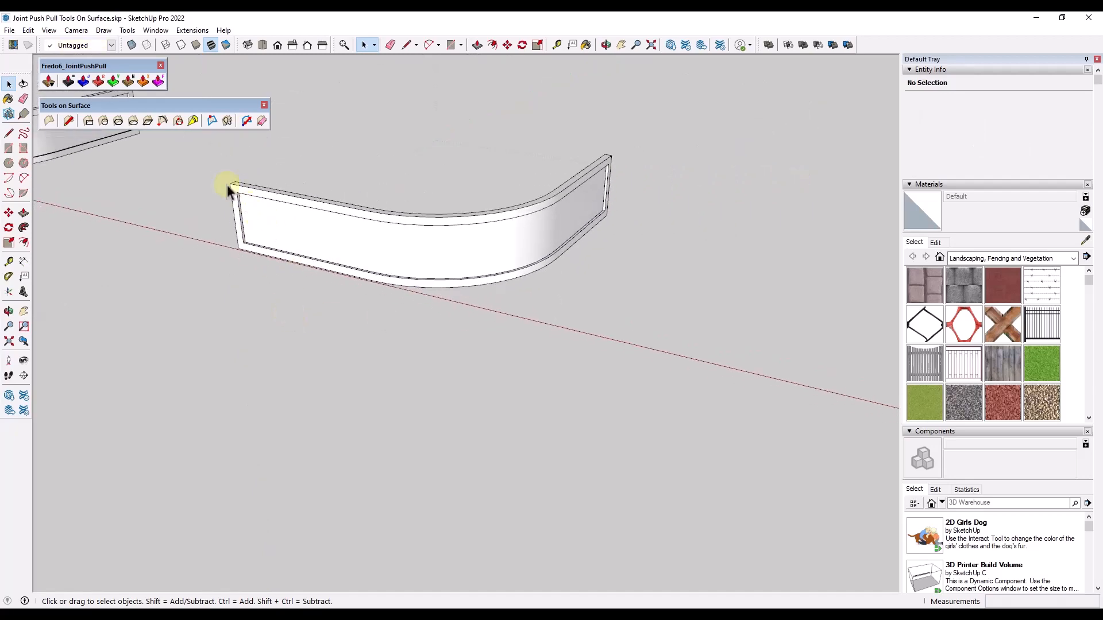
pyautogui.moveTo(210, 146); pyautogui.dragTo(635, 359)
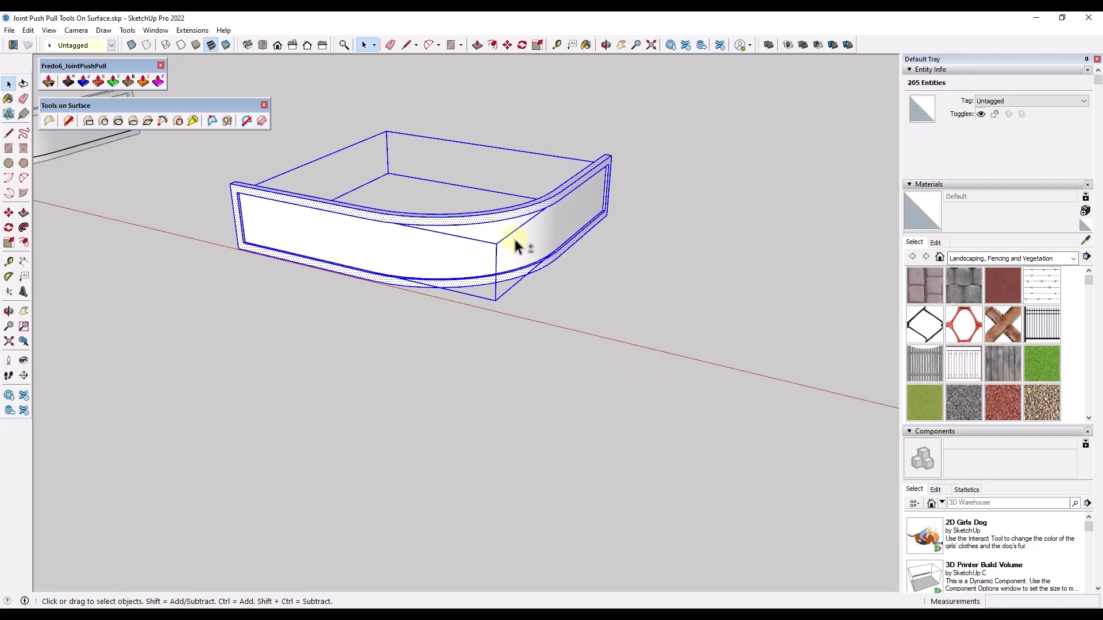
pyautogui.rightClick(507, 220)
pyautogui.click(552, 297)
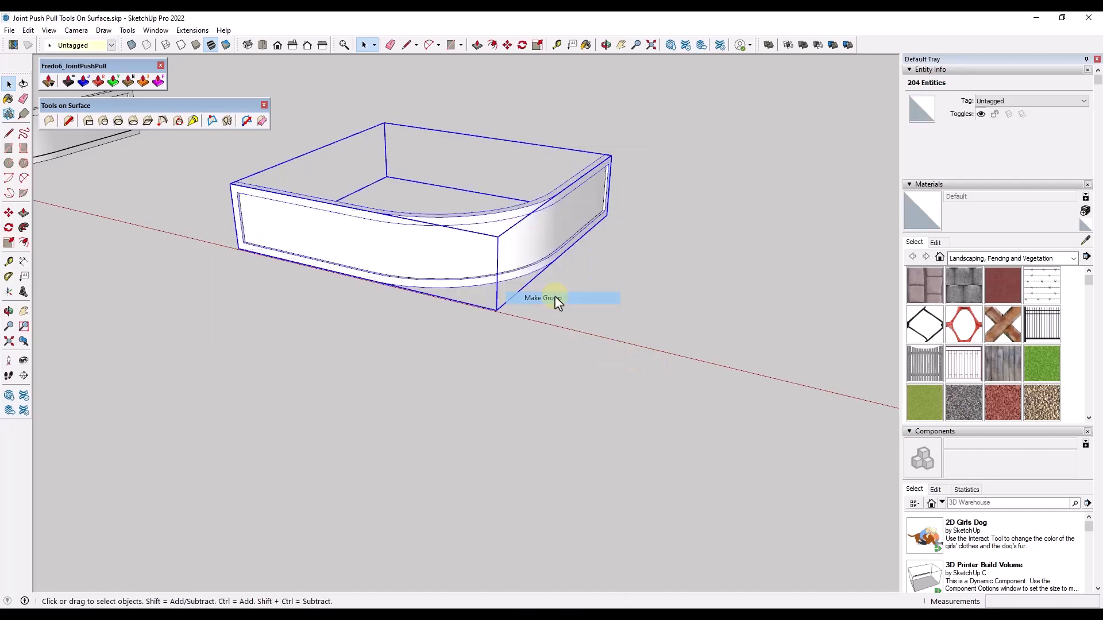
# Draw a line about 6 feet long from the panel's lower near-end corner straight out in front of the wall.
pyautogui.scroll(3, 256, 230)
pyautogui.press('l')
pyautogui.scroll(5, 236, 252)
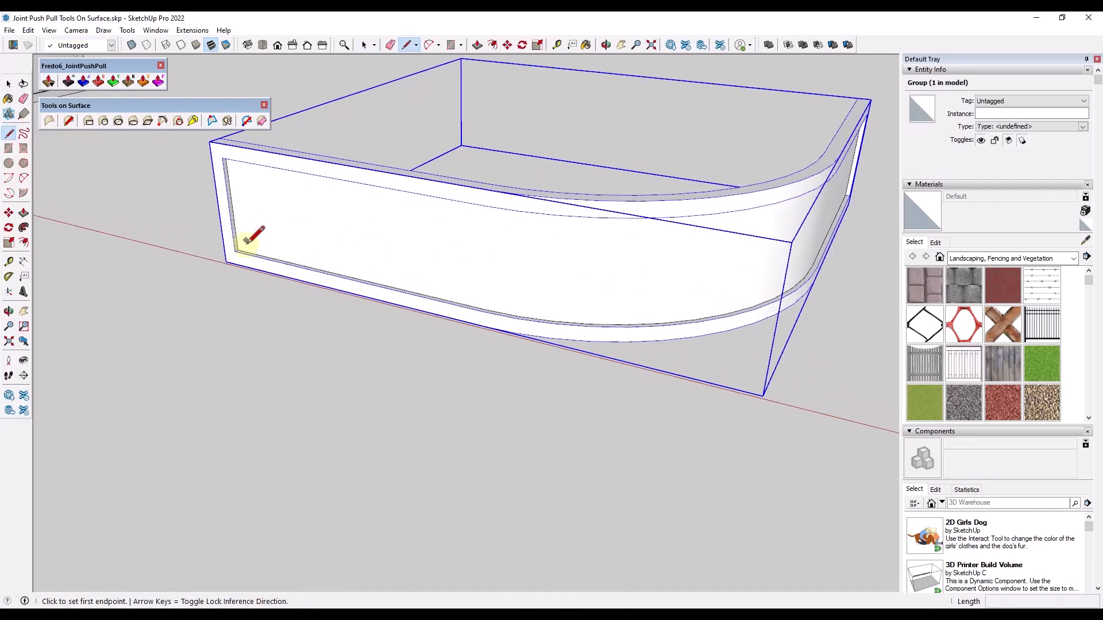
pyautogui.click(236, 255)
pyautogui.scroll(-5, 236, 251)
pyautogui.scroll(-2, 237, 251)
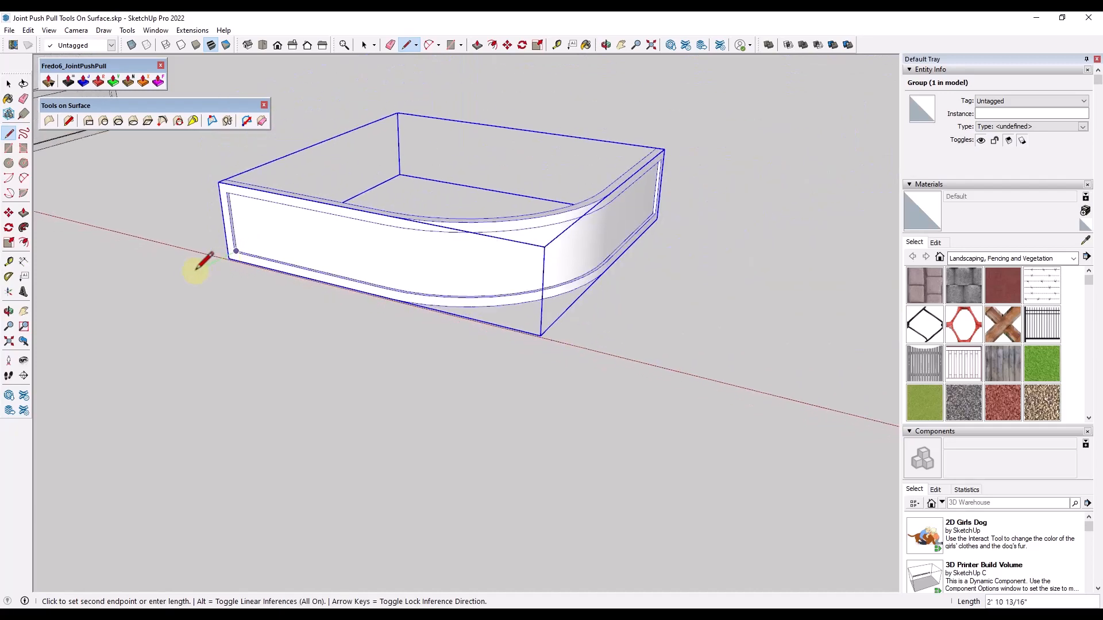
pyautogui.click(153, 290)
pyautogui.press('space')
# Hide the border frame group and turn off the display of hidden objects.
pyautogui.moveTo(256, 249); pyautogui.dragTo(316, 172, button='middle')
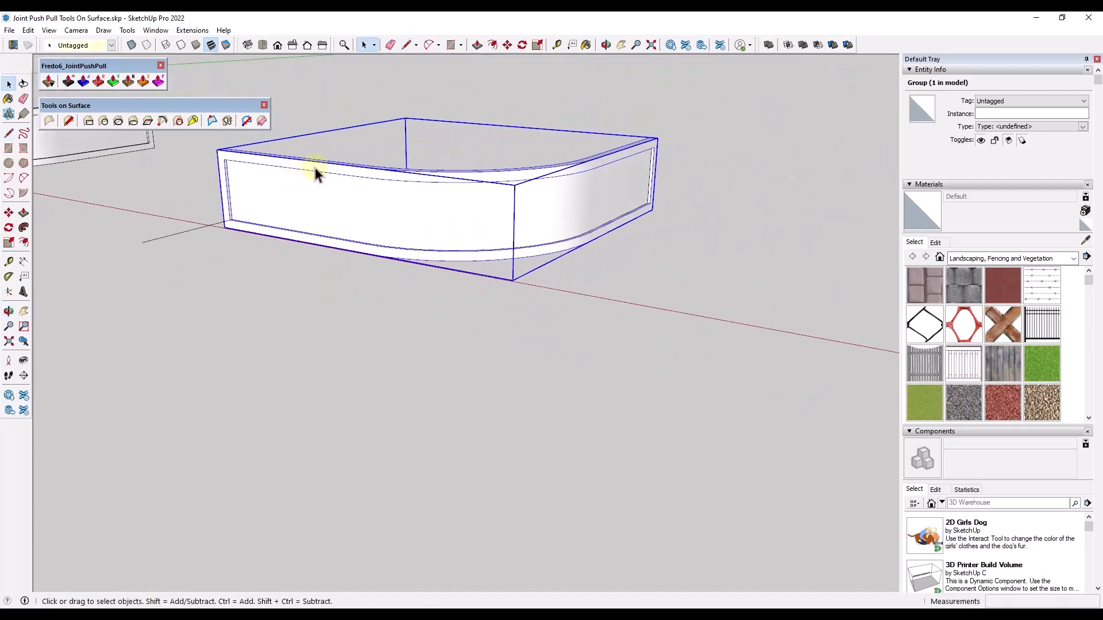
pyautogui.rightClick(315, 166)
pyautogui.tripleClick(256, 162)
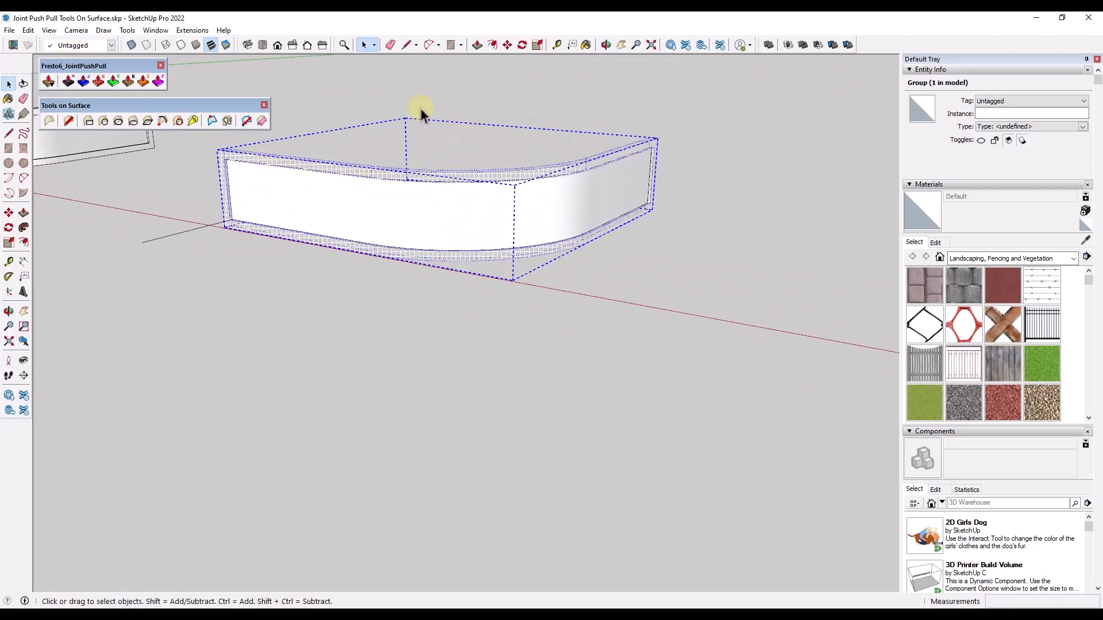
pyautogui.click(49, 29)
pyautogui.click(81, 85)
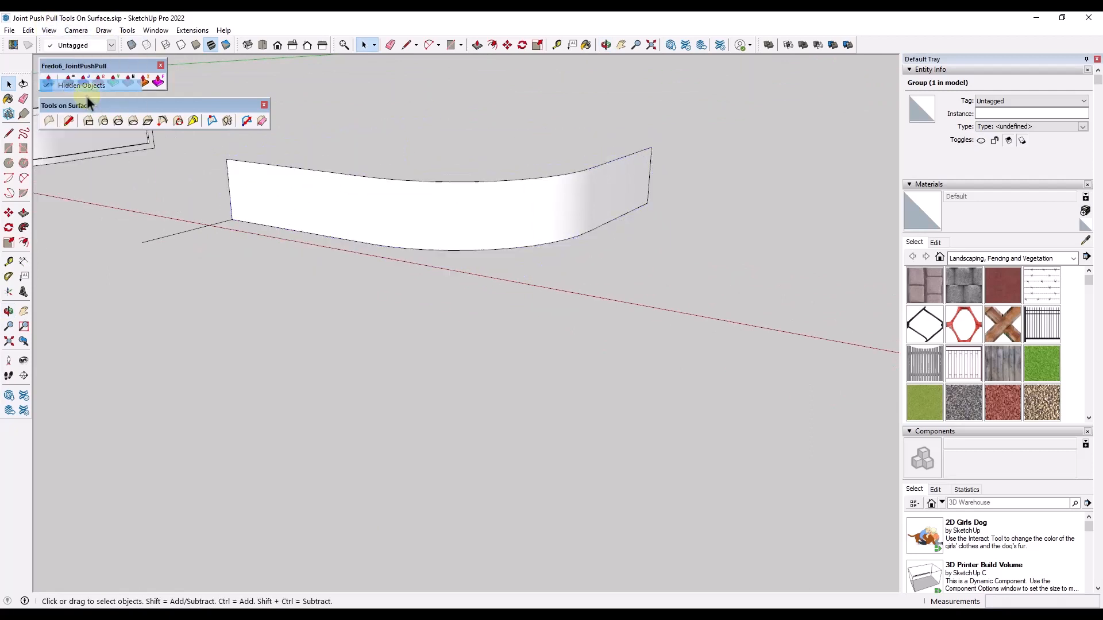
# Draw a matching parallel line out from the panel's upper near-end corner, ending level with the lower line's end.
pyautogui.scroll(2, 256, 198)
pyautogui.scroll(-3, 219, 212)
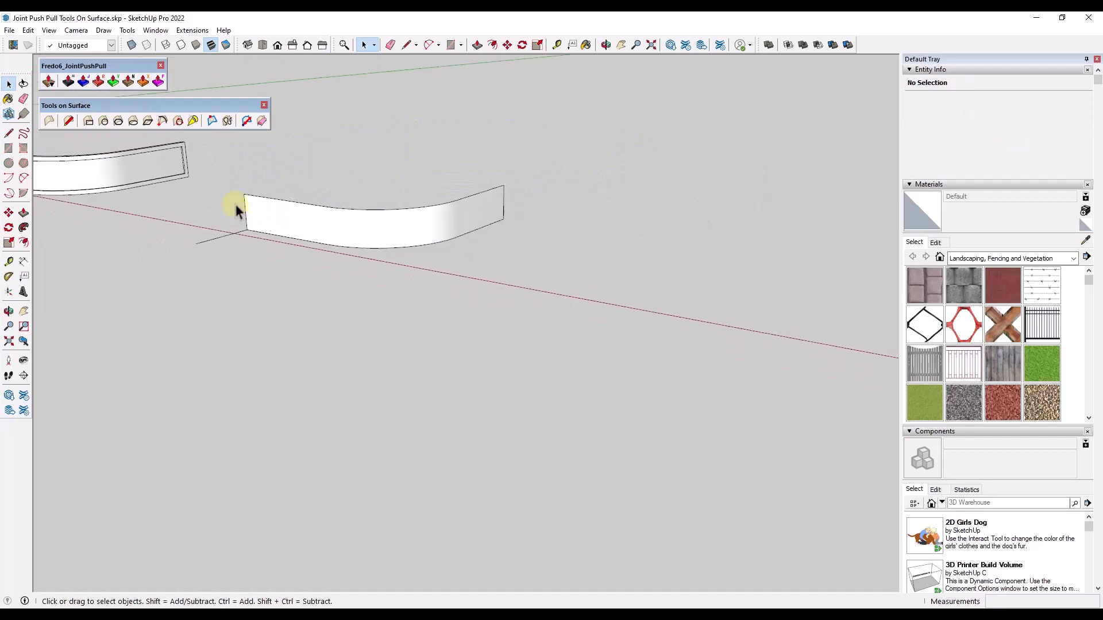
pyautogui.scroll(1, 363, 251)
pyautogui.press('l')
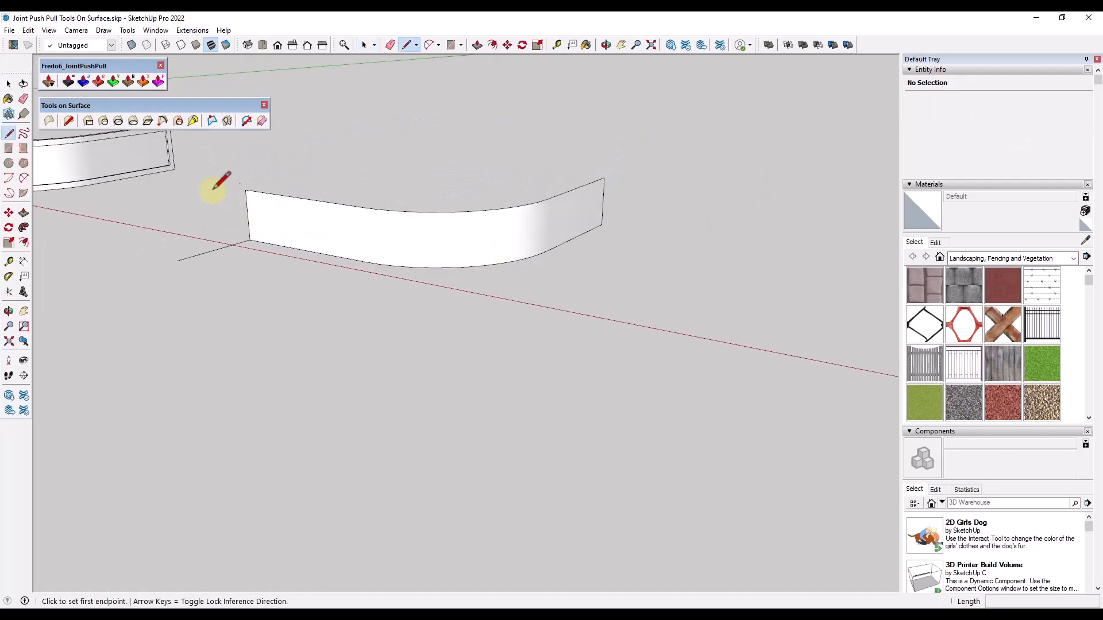
pyautogui.click(245, 190)
pyautogui.press('shift')
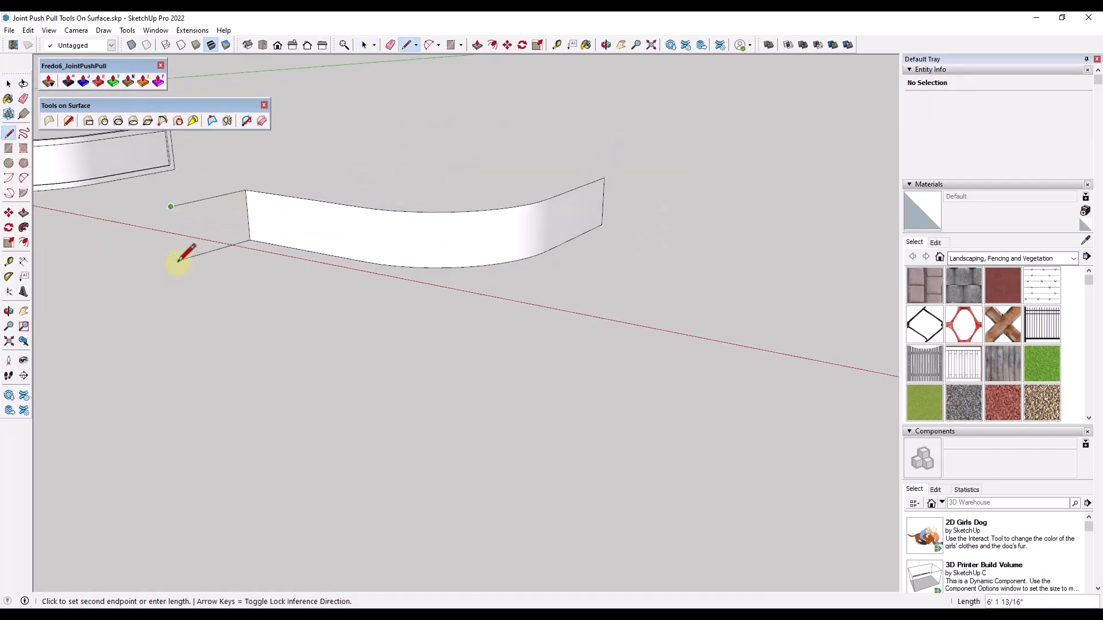
pyautogui.keyDown('shift'); pyautogui.click(178, 260); pyautogui.keyUp('shift')
pyautogui.press('space')
# Draw a flat vertical rectangle 31' 10" long along the red axis between the outer ends of the two guide lines.
pyautogui.press('l')
pyautogui.click(170, 206)
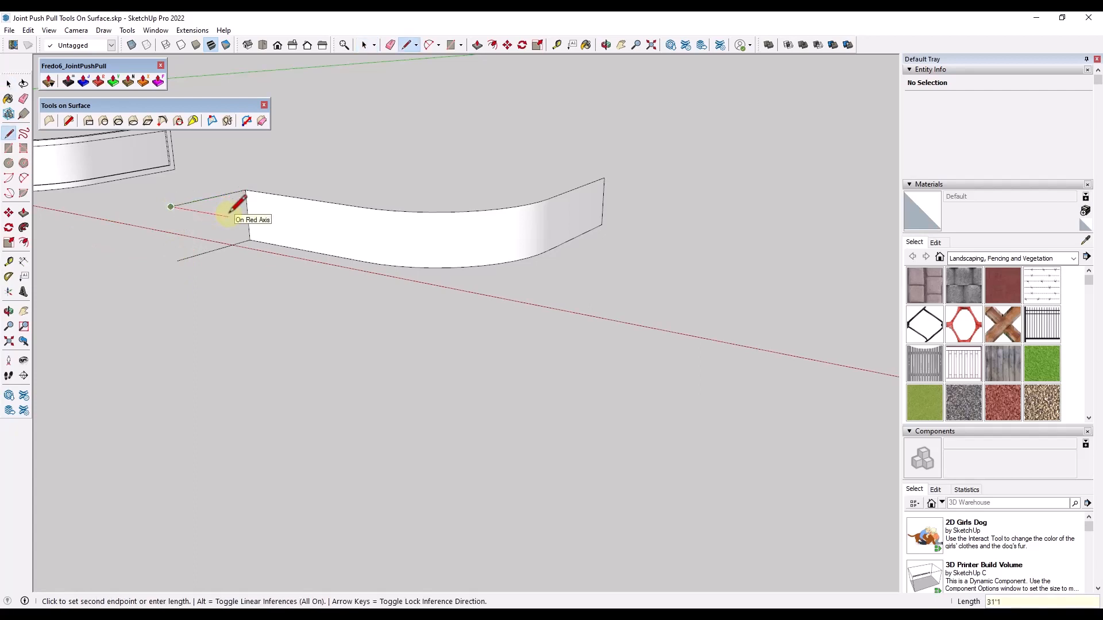
pyautogui.press('Return')
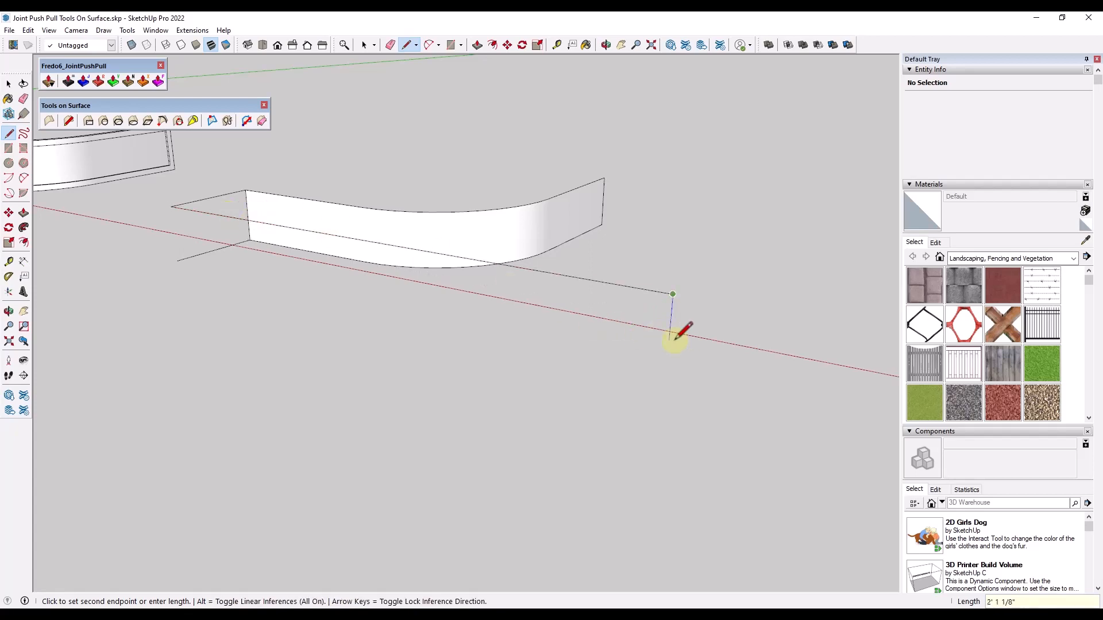
pyautogui.keyDown('shift'); pyautogui.click(178, 260); pyautogui.keyUp('shift')
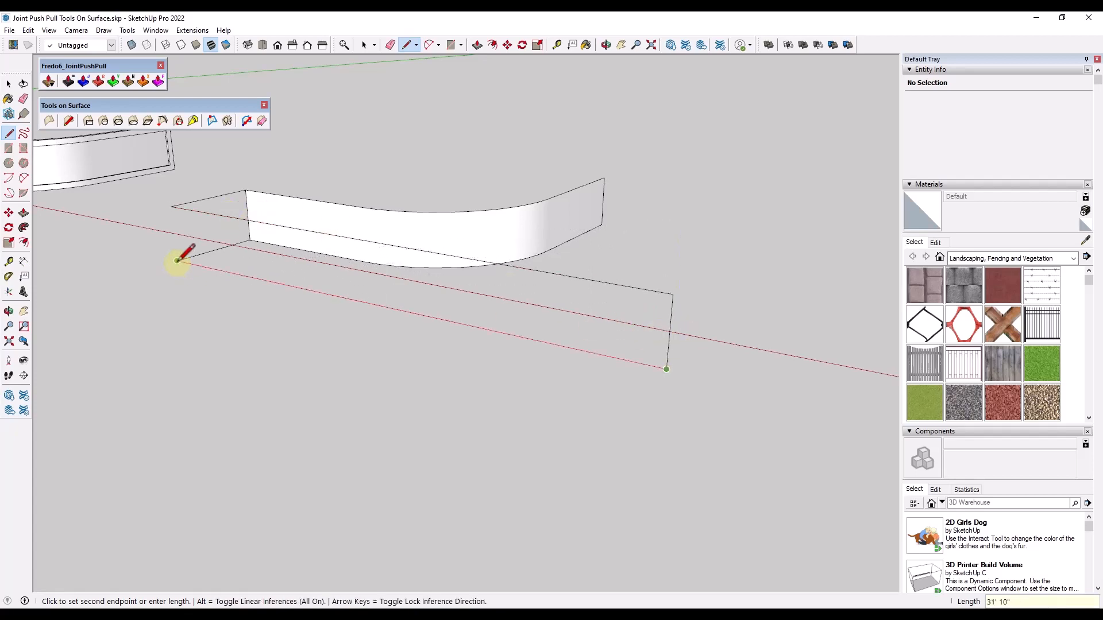
pyautogui.click(177, 260)
pyautogui.click(172, 207)
pyautogui.press('space')
# Group the flat rectangle's face together with its edges.
pyautogui.click(411, 274)
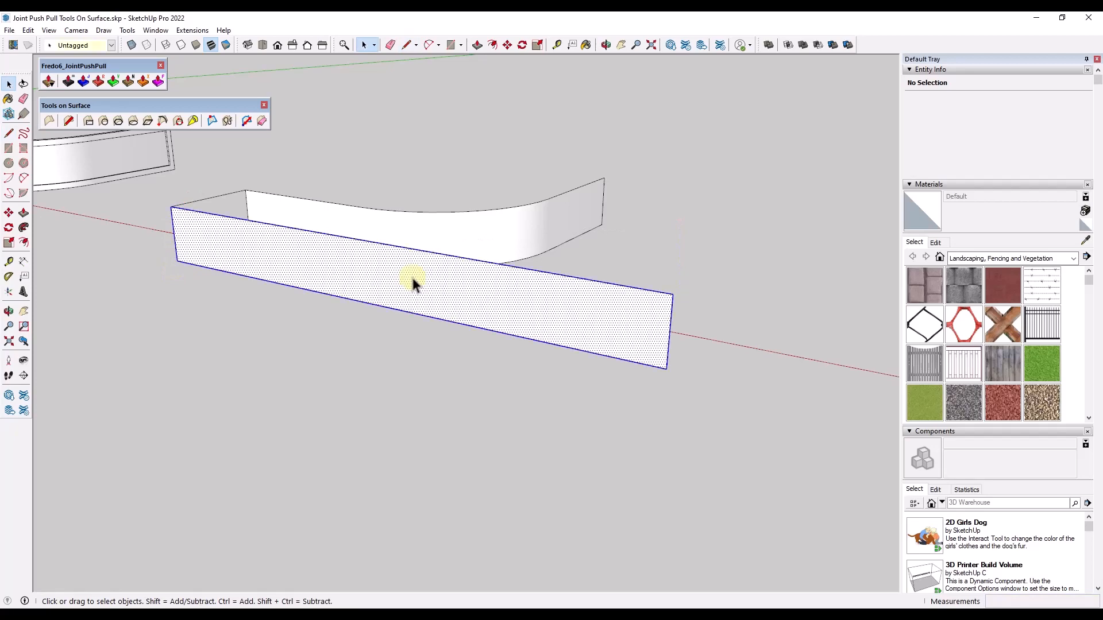
pyautogui.rightClick(412, 278)
pyautogui.click(442, 336)
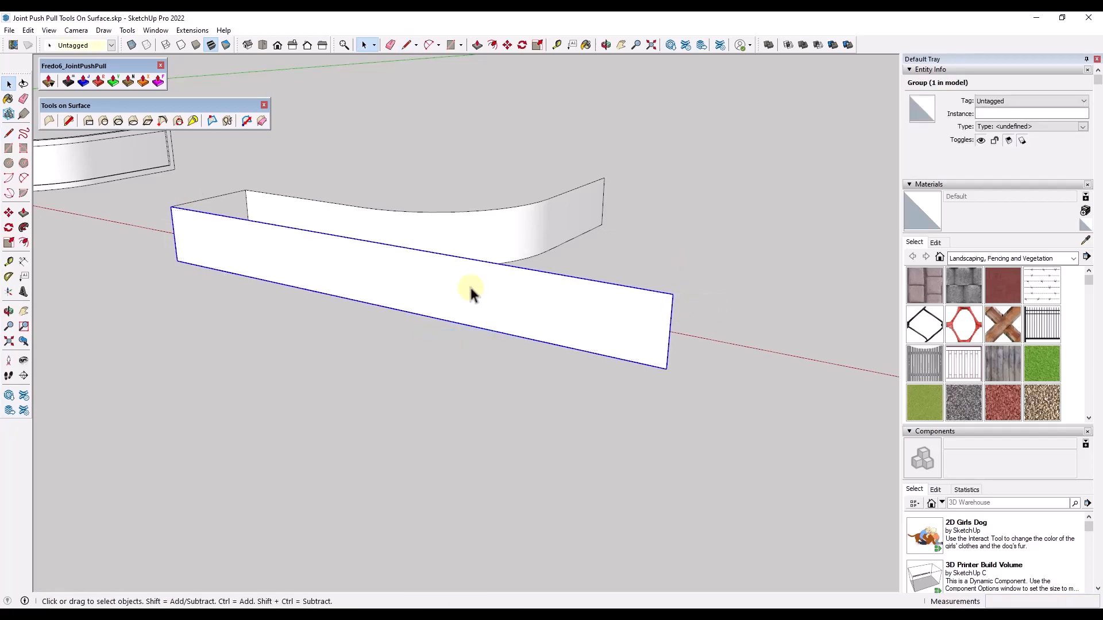
# Group the two guide lines that connect the flat rectangle to the curved panel.
pyautogui.moveTo(470, 293); pyautogui.dragTo(135, 140, button='middle')
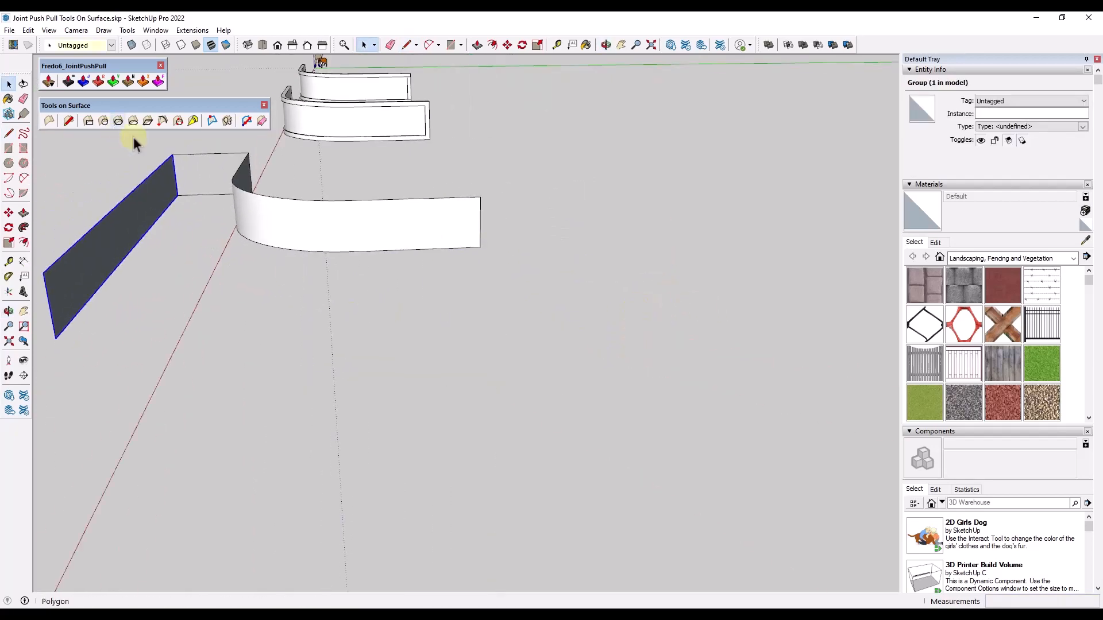
pyautogui.moveTo(136, 140); pyautogui.dragTo(319, 226)
pyautogui.rightClick(212, 196)
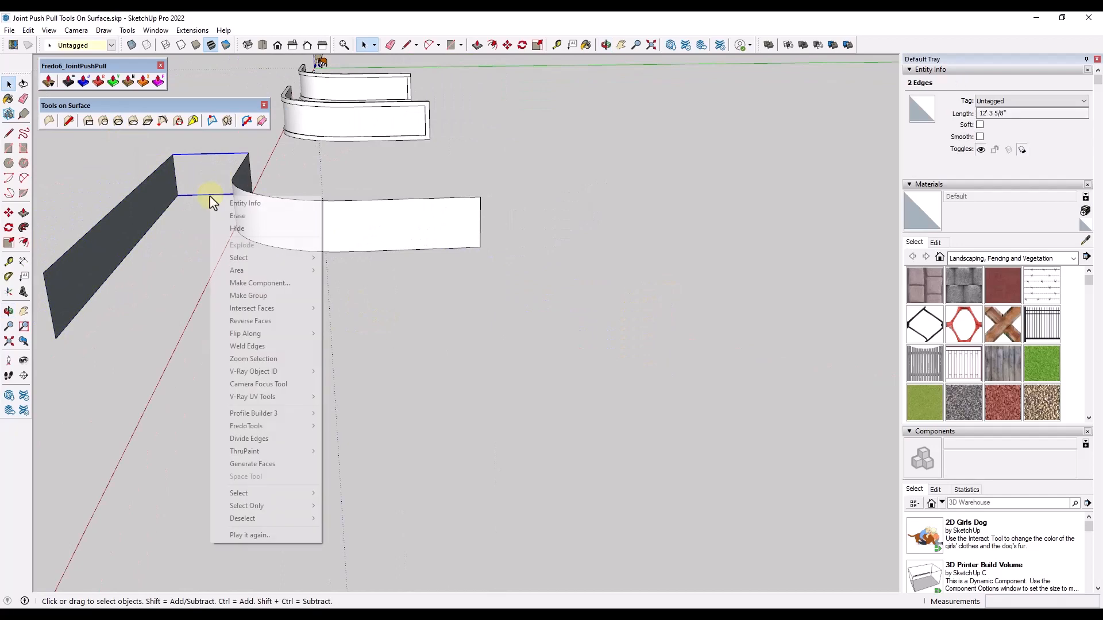
pyautogui.click(266, 296)
# Combine the curved panel, the guide lines group and the flat rectangle into one parent group.
pyautogui.click(239, 217)
pyautogui.moveTo(239, 216); pyautogui.dragTo(456, 239, button='middle')
pyautogui.scroll(-3, 456, 239)
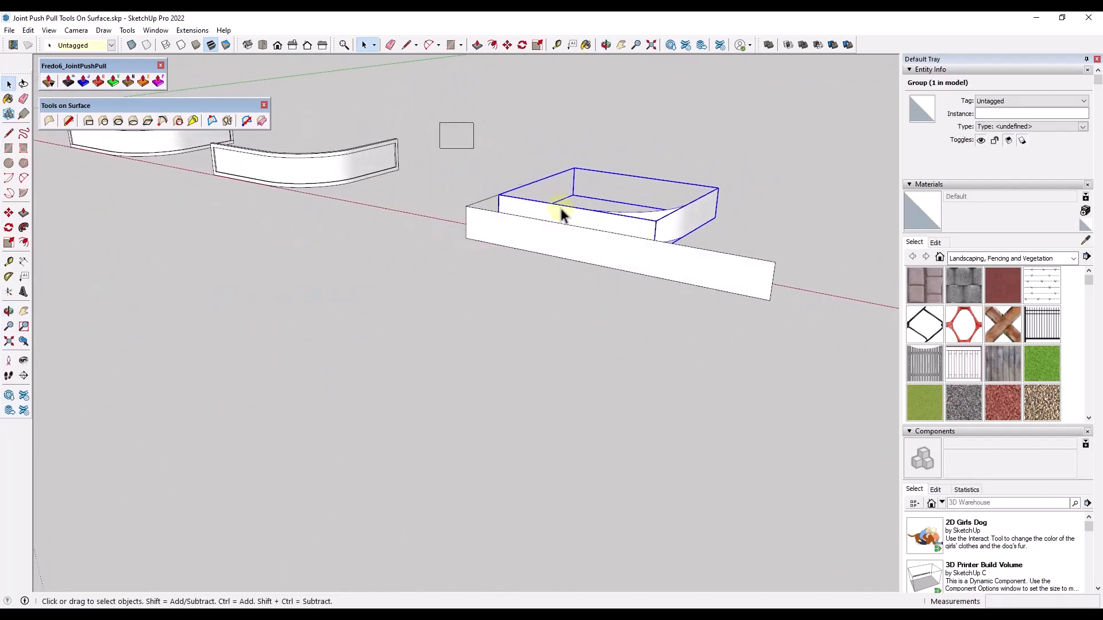
pyautogui.scroll(3, 563, 188)
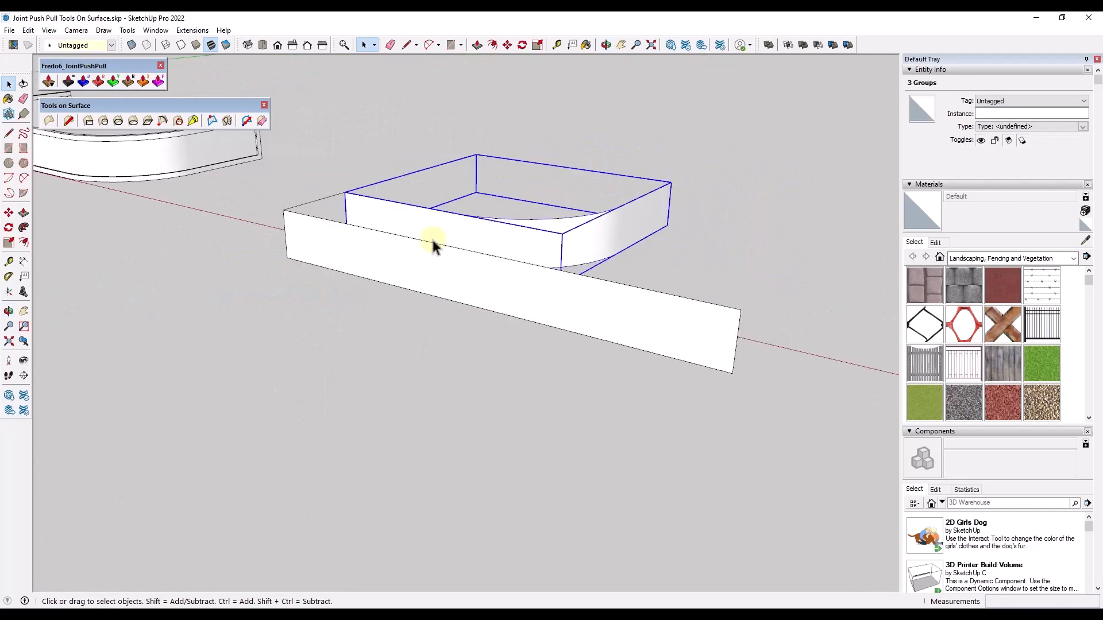
pyautogui.keyDown('shift'); pyautogui.click(324, 202); pyautogui.keyUp('shift')
pyautogui.keyDown('shift'); pyautogui.click(346, 249); pyautogui.keyUp('shift')
pyautogui.rightClick(347, 251)
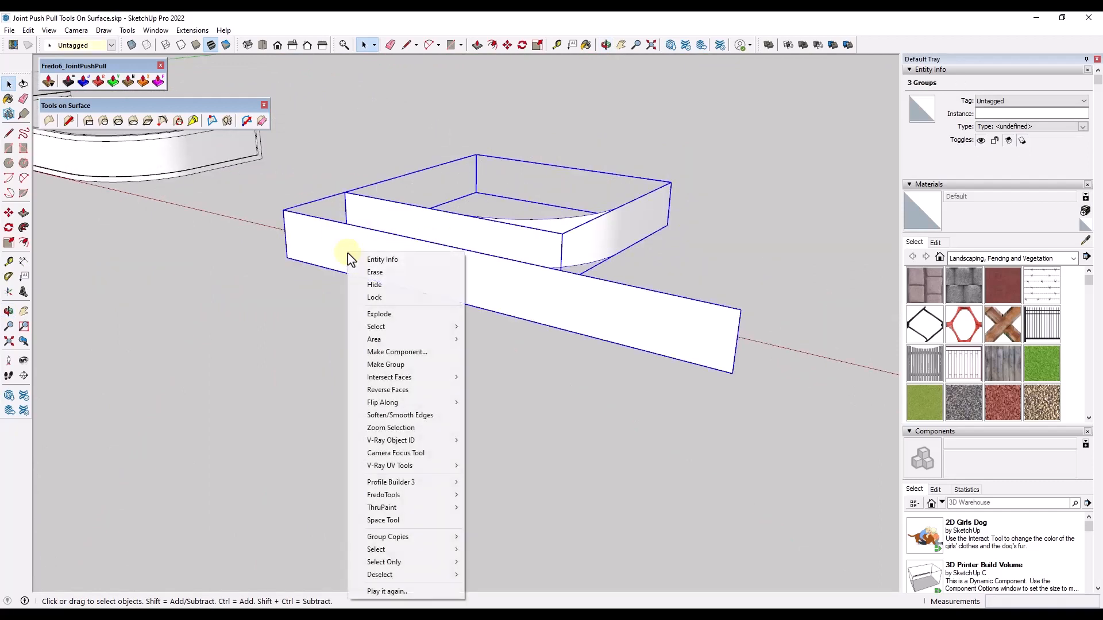
pyautogui.click(406, 365)
# Impose the Flowify grid on the flat rectangle of the combined group.
pyautogui.click(179, 29)
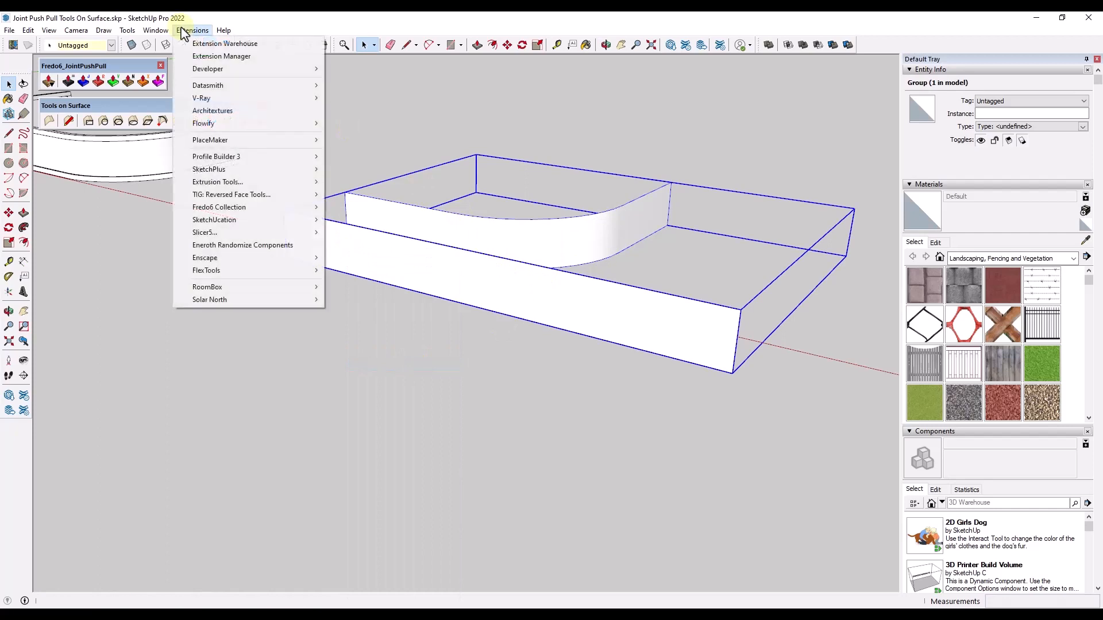
pyautogui.moveTo(273, 131)
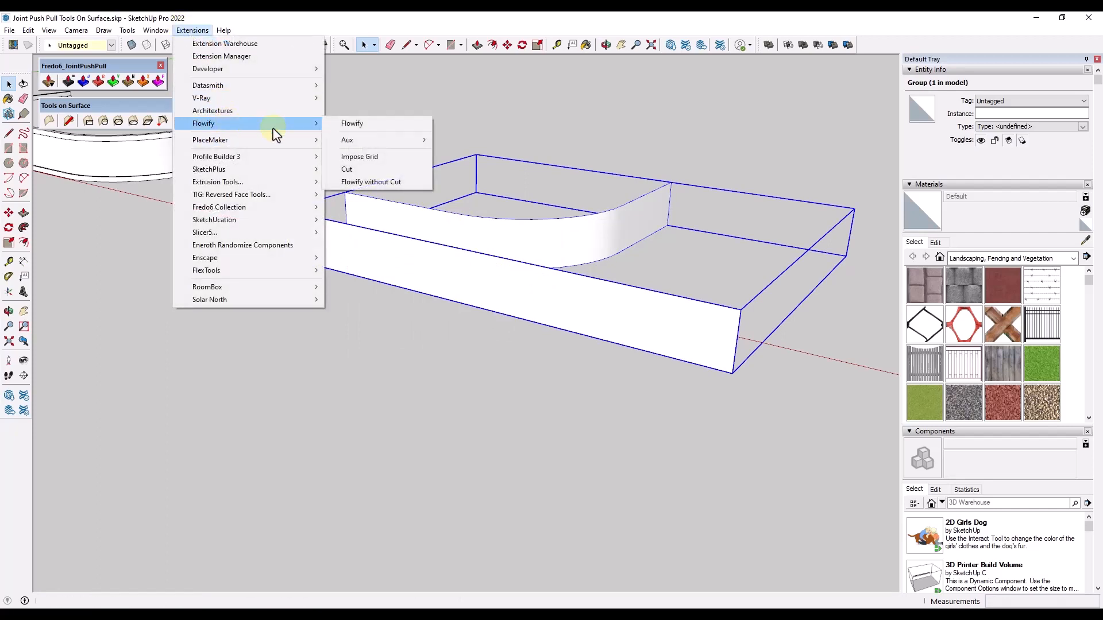
pyautogui.click(352, 157)
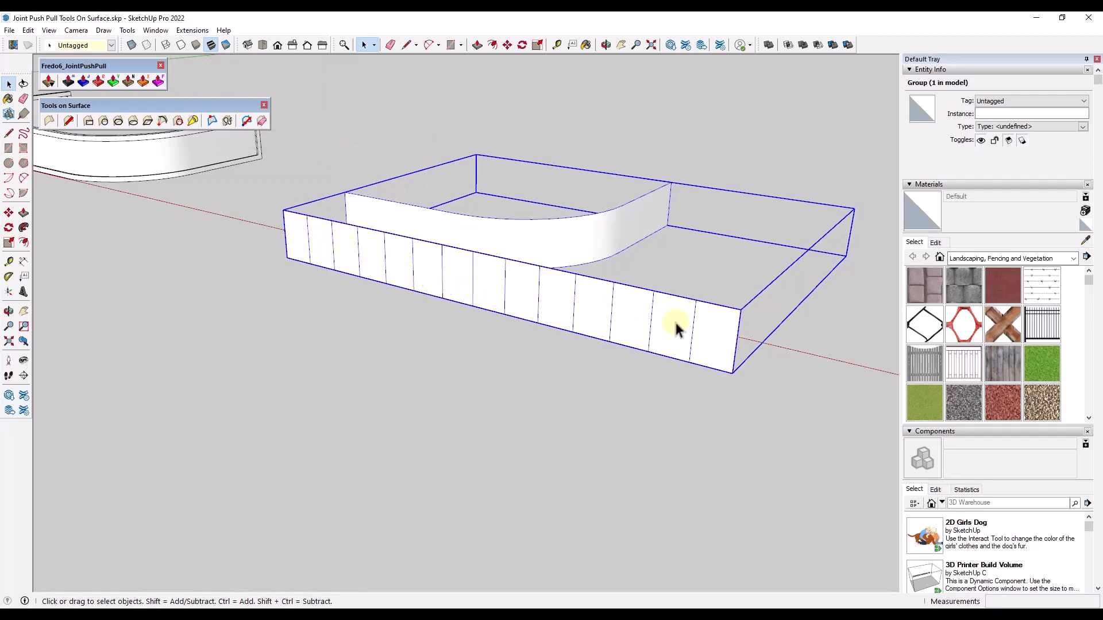
pyautogui.moveTo(551, 253); pyautogui.dragTo(495, 295, button='middle')
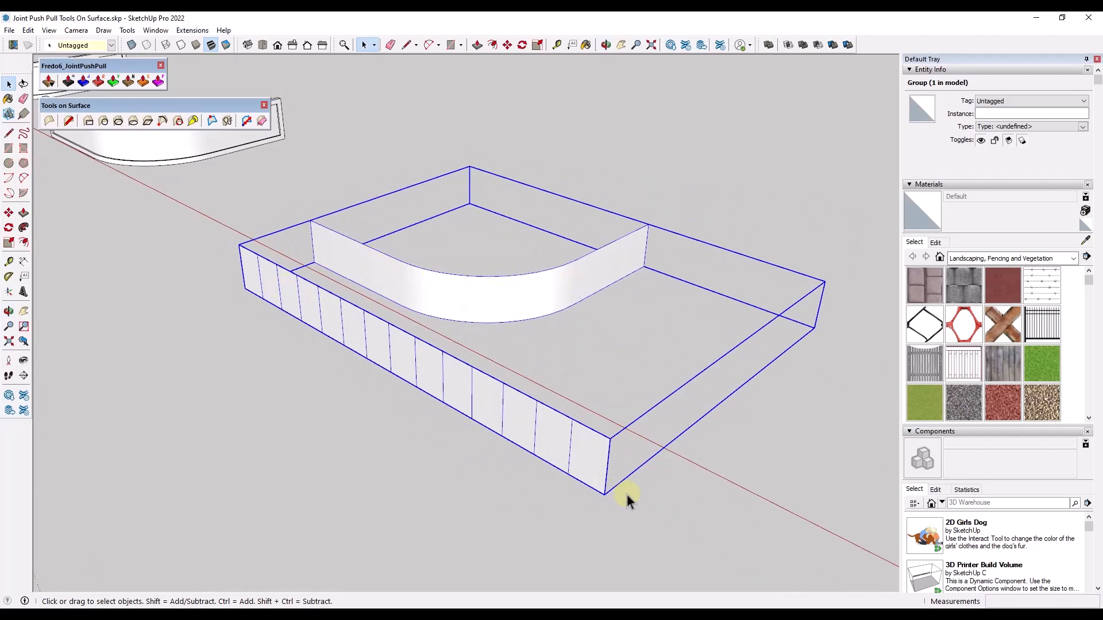
pyautogui.moveTo(389, 347); pyautogui.dragTo(500, 286, button='middle')
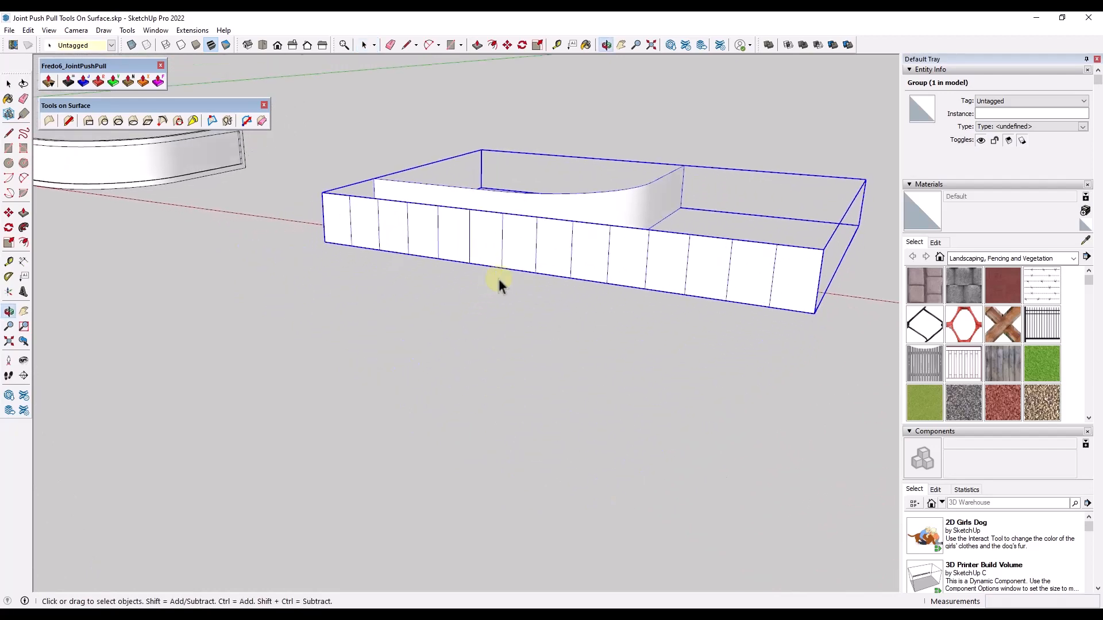
# Place the 3D text "The SketchUp Essentials", Tahoma Regular, 3' high and extruded 4", at the lower near corner of the gridded flat panel.
pyautogui.moveTo(413, 242); pyautogui.dragTo(434, 238, button='middle')
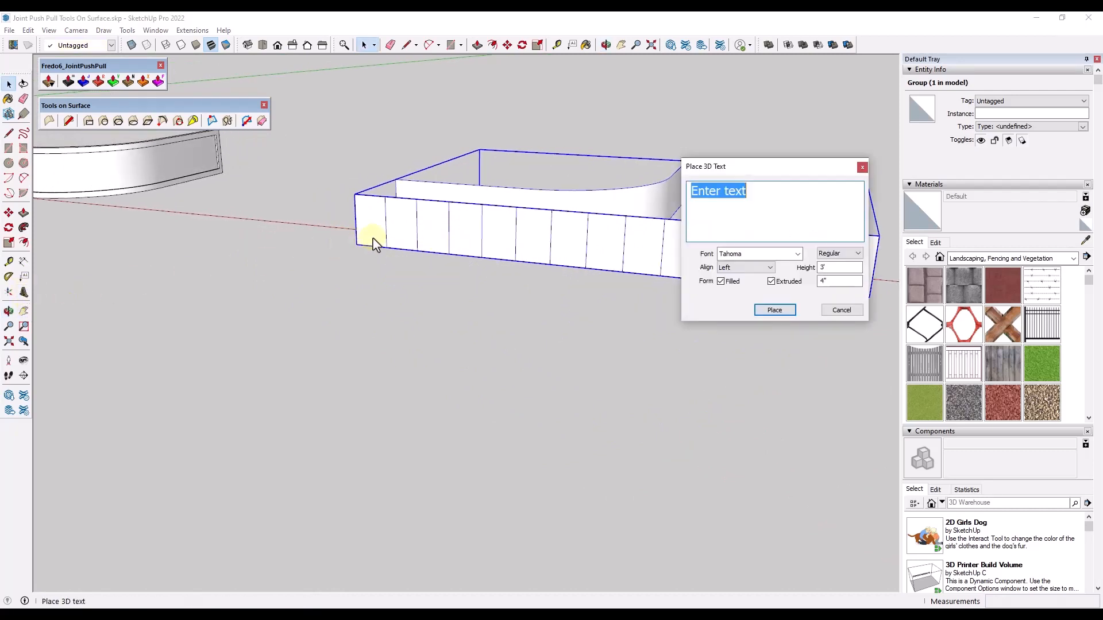
pyautogui.write('The SketchUp Essentials')
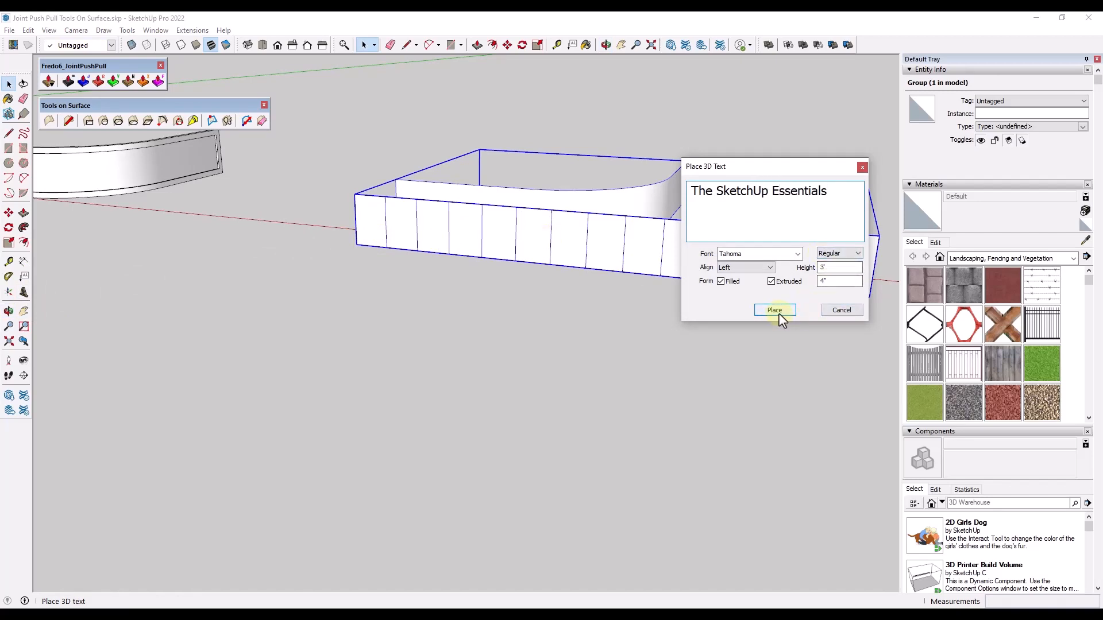
pyautogui.click(779, 315)
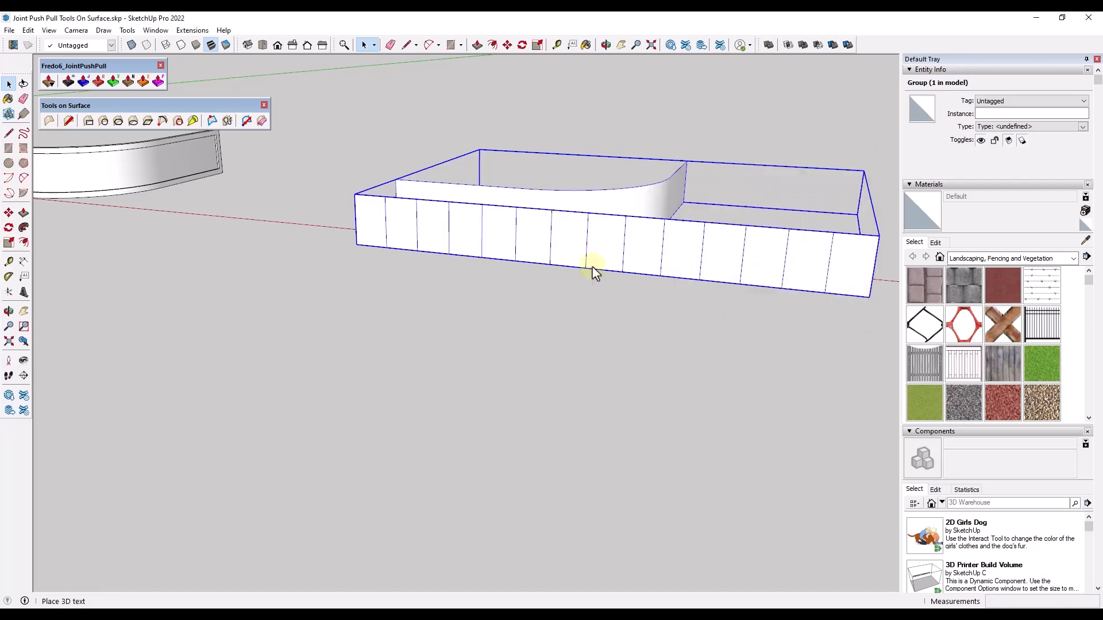
pyautogui.click(365, 240)
# Scale the 3D text uniformly to about 0.73 so it fits within the flat gridded panel.
pyautogui.scroll(-3, 365, 239)
pyautogui.press('s')
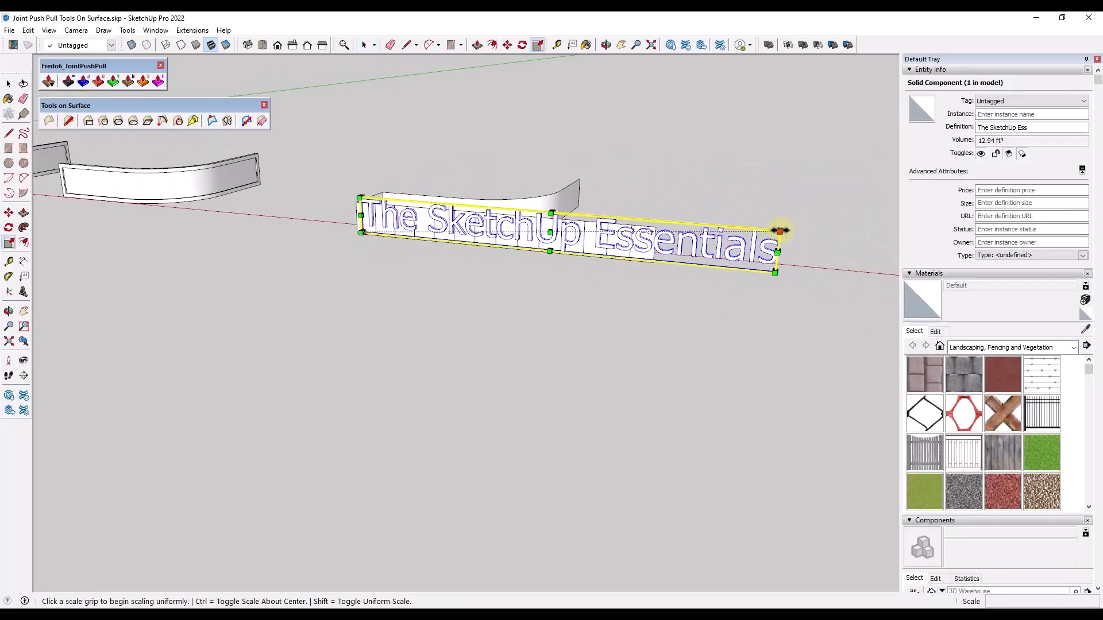
pyautogui.click(780, 230)
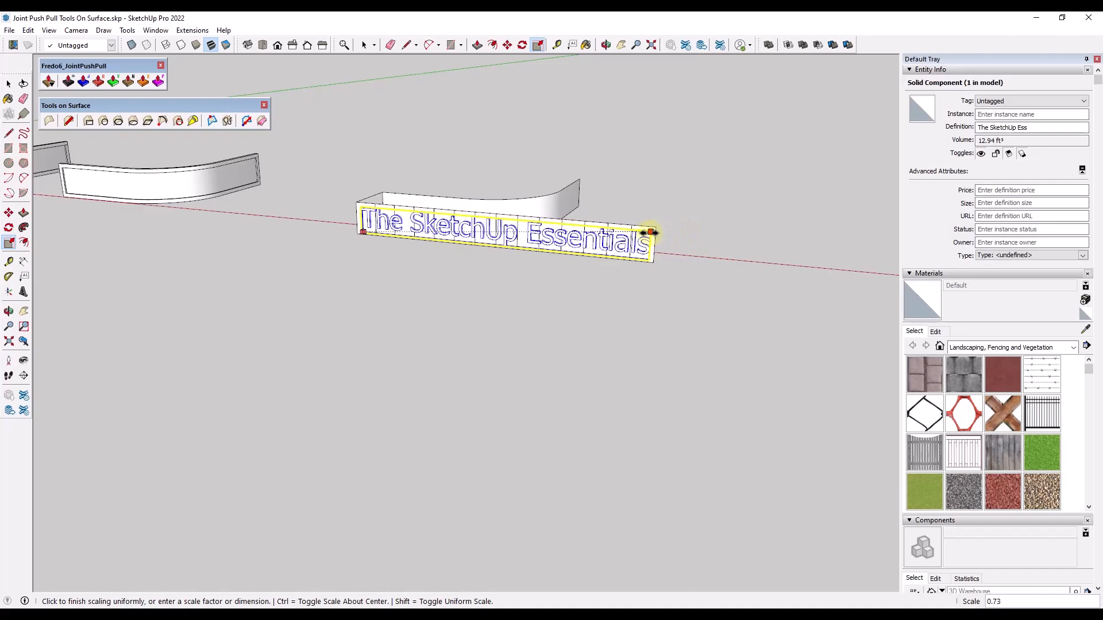
pyautogui.click(643, 241)
pyautogui.moveTo(640, 253); pyautogui.dragTo(257, 210, button='middle')
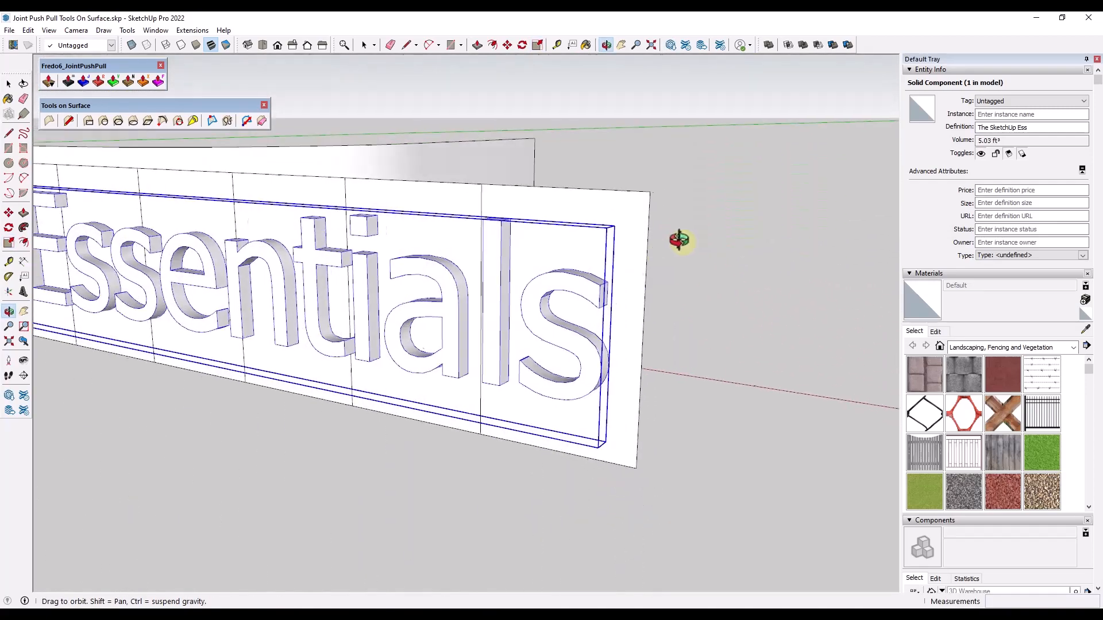
pyautogui.press('s')
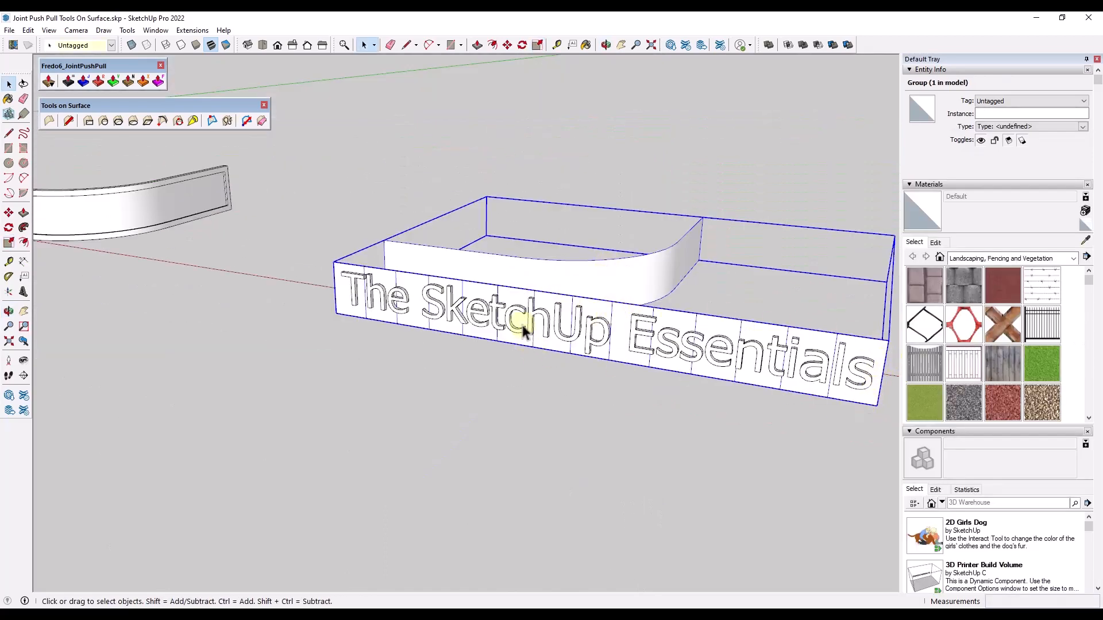
# Save the model with the scaled text placed on the flat panel.
pyautogui.click(533, 311)
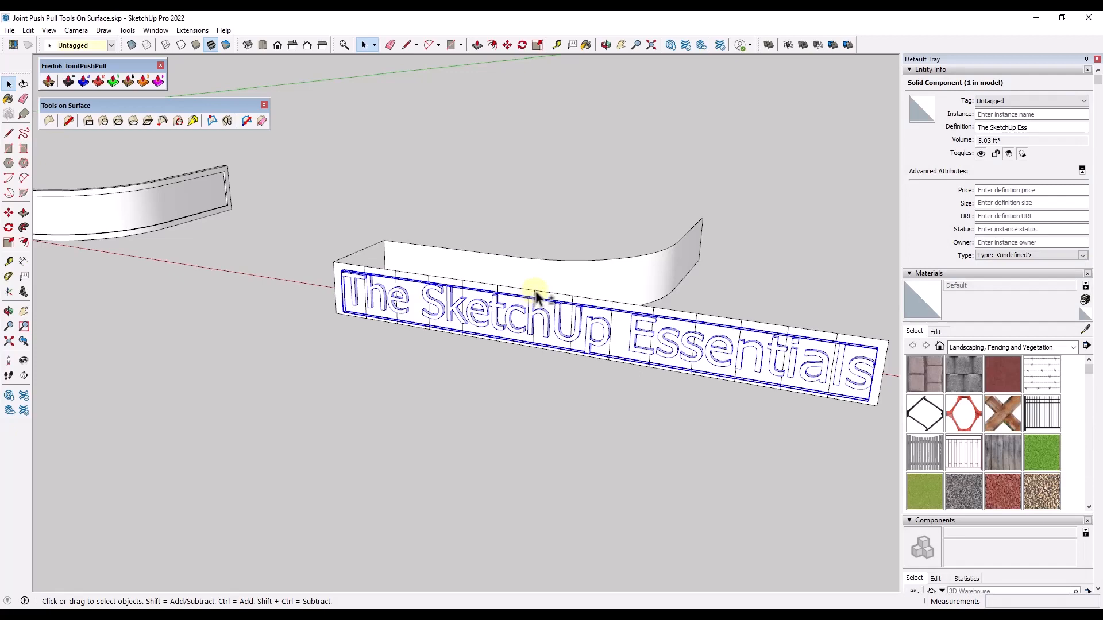
pyautogui.click(9, 31)
pyautogui.click(27, 86)
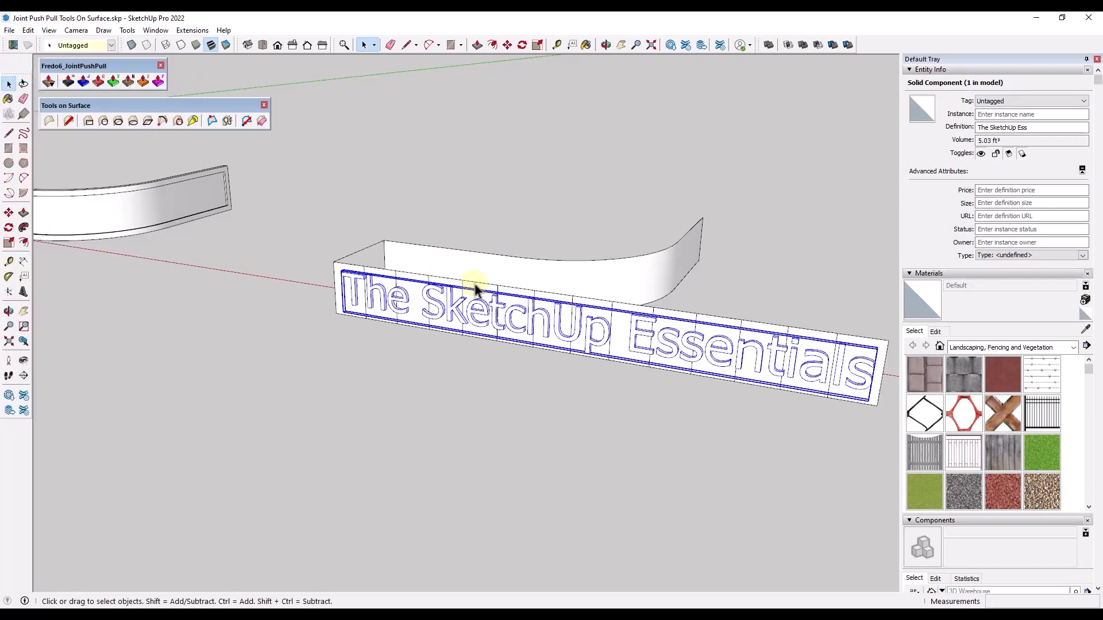
# Try to wrap the 3D text onto the curved panel with Flowify, using the combined group and the text, and inspect the letter shapes.
pyautogui.click(506, 285)
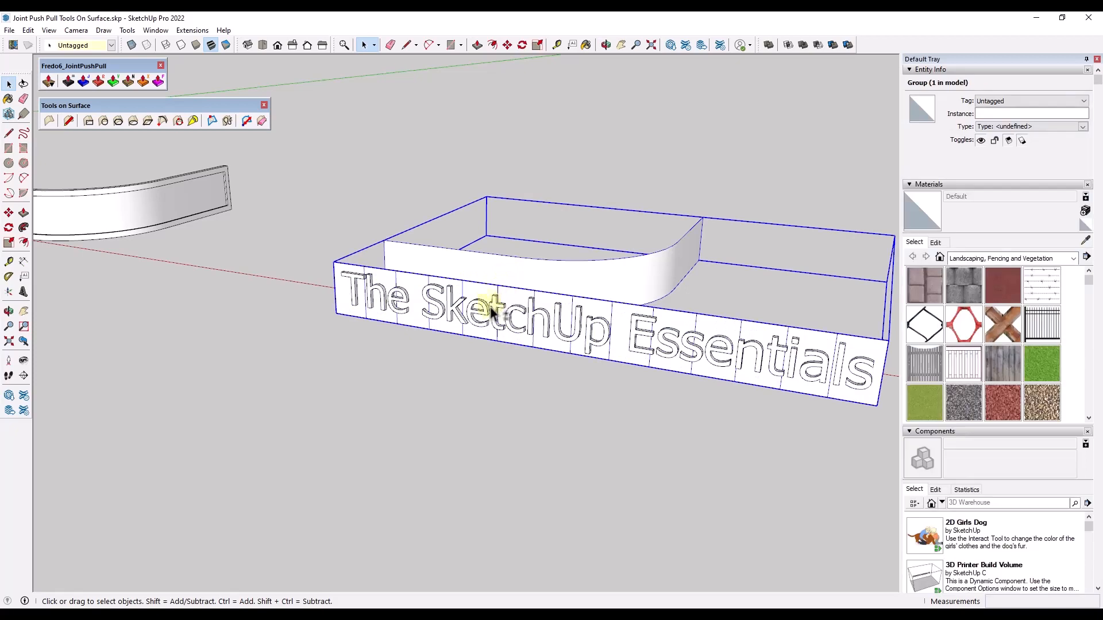
pyautogui.keyDown('shift'); pyautogui.click(493, 309); pyautogui.keyUp('shift')
pyautogui.click(192, 30)
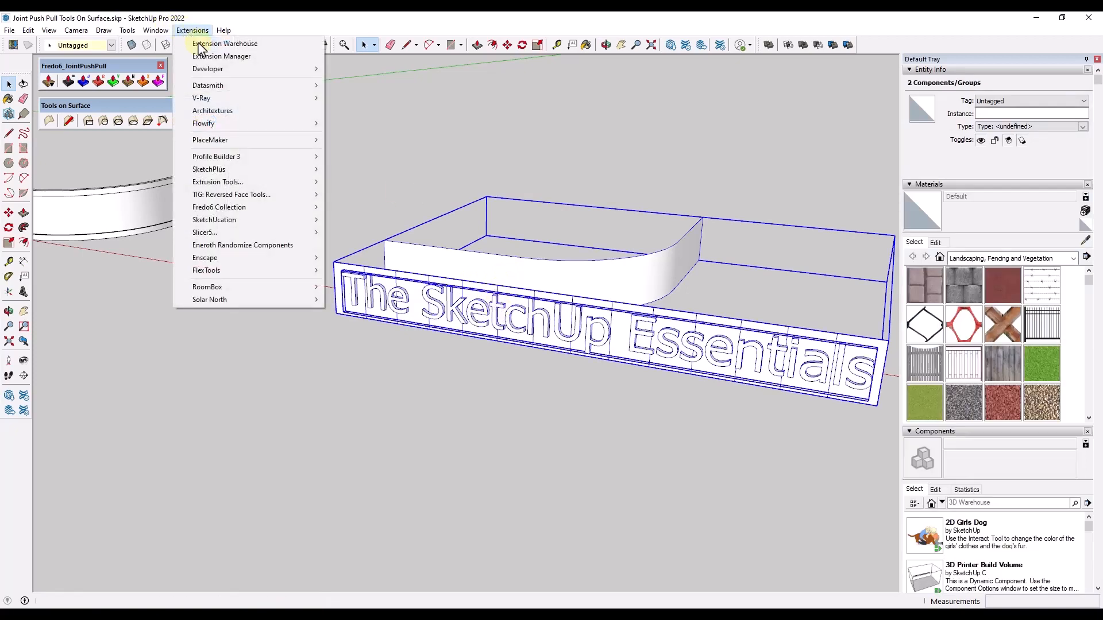
pyautogui.moveTo(215, 125)
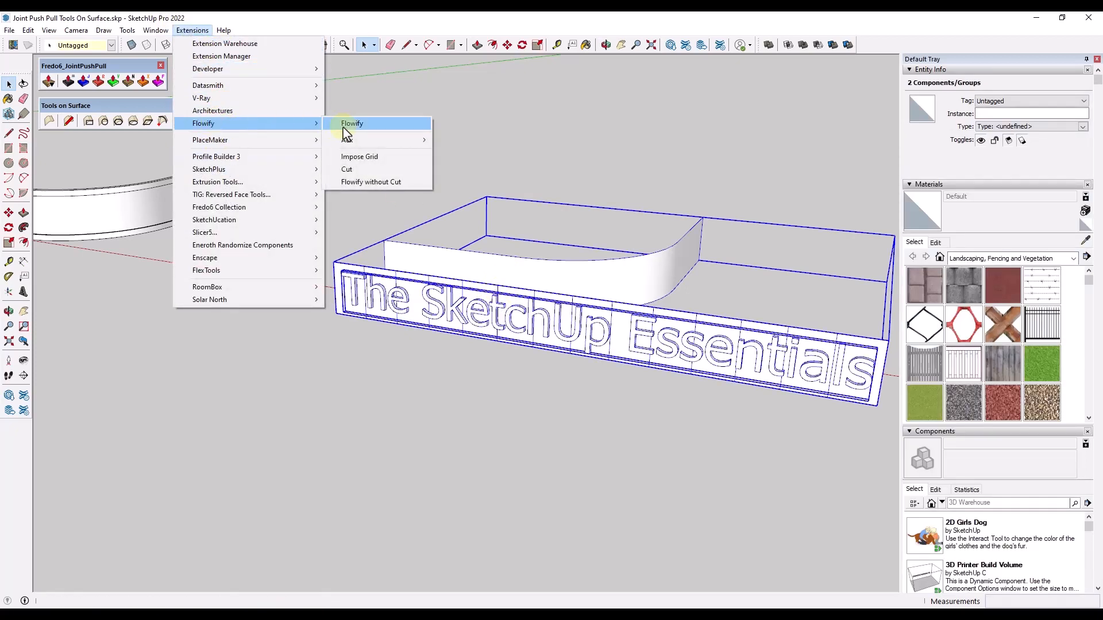
pyautogui.click(351, 125)
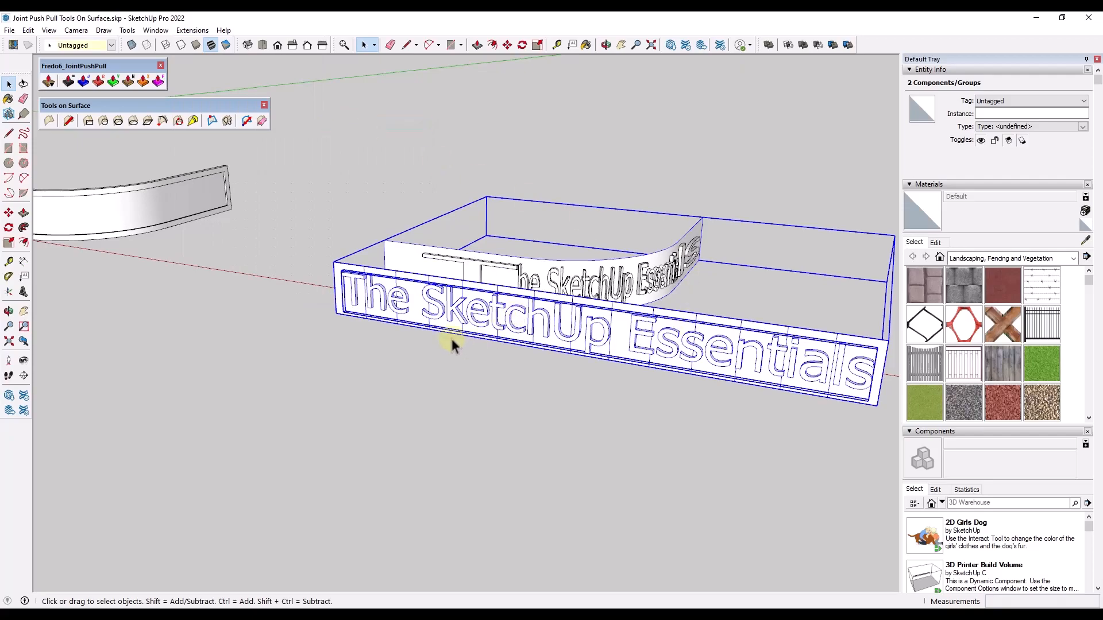
pyautogui.moveTo(611, 290)
pyautogui.mouseDown(button='middle')
pyautogui.moveTo(475, 279)
pyautogui.moveTo(615, 288)
pyautogui.mouseUp(button='middle')
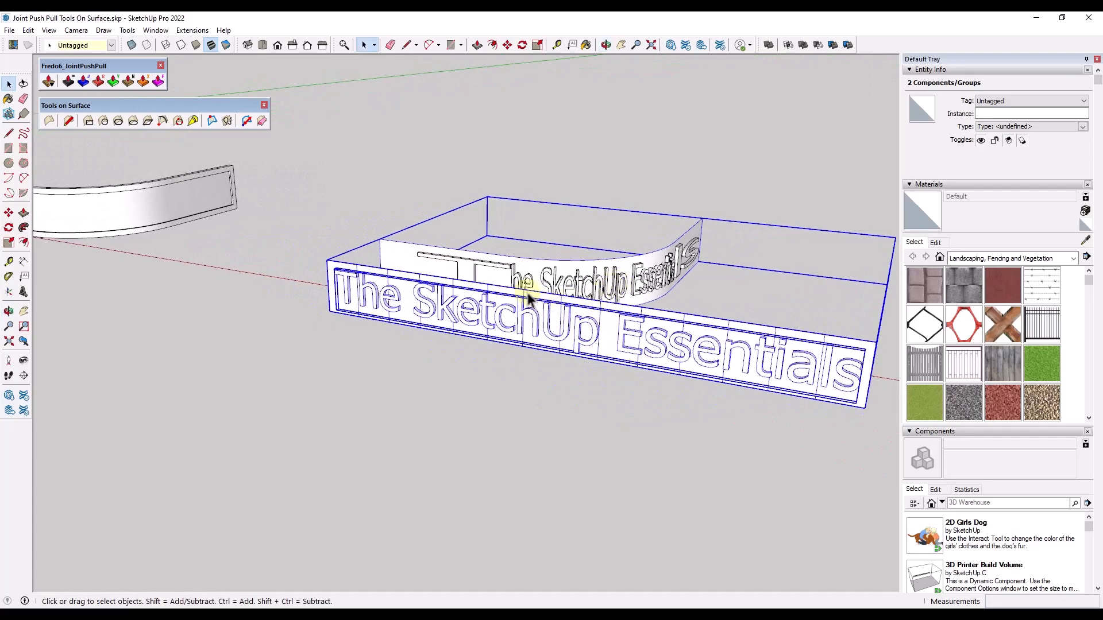
pyautogui.moveTo(497, 307); pyautogui.dragTo(368, 295, button='middle')
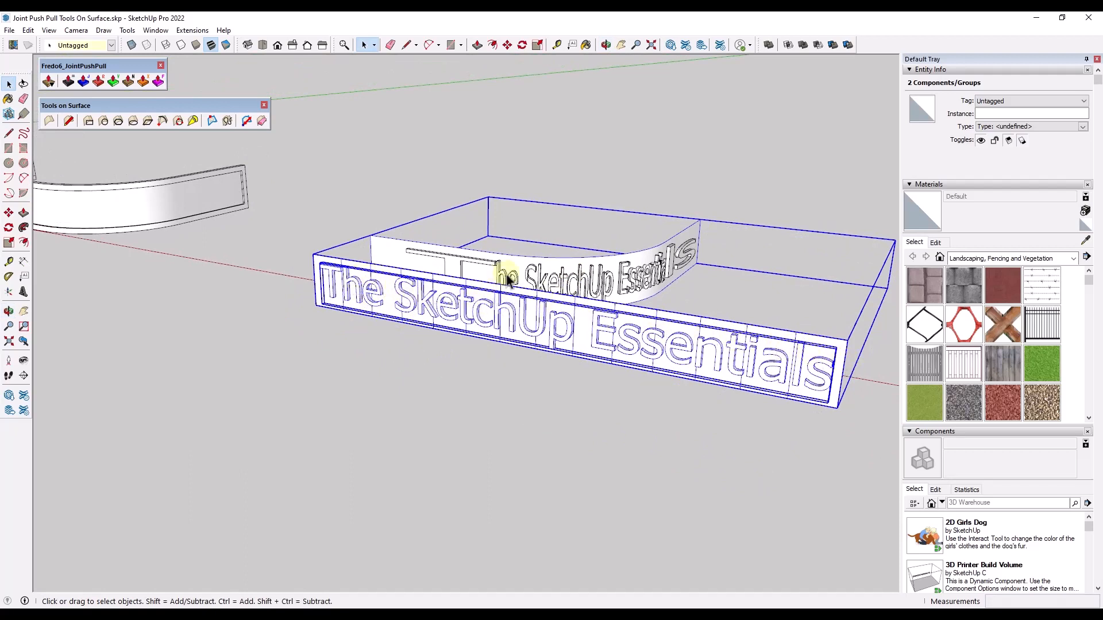
pyautogui.moveTo(621, 276); pyautogui.dragTo(417, 291, button='middle')
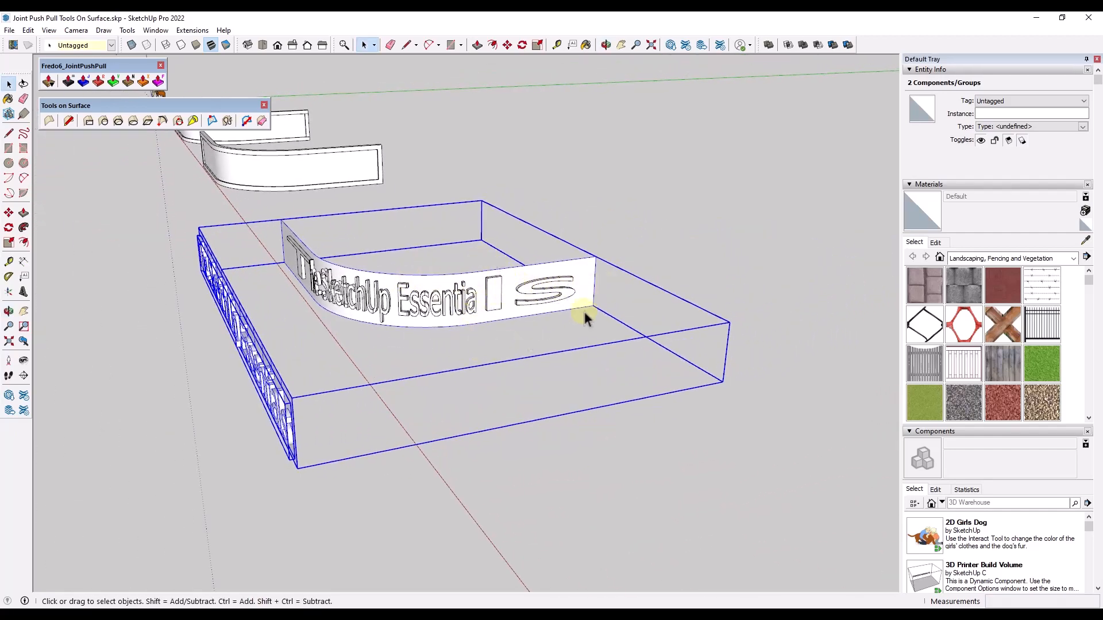
pyautogui.moveTo(488, 323)
pyautogui.mouseDown(button='middle')
pyautogui.moveTo(490, 239)
pyautogui.moveTo(508, 311)
pyautogui.moveTo(596, 295)
pyautogui.mouseUp(button='middle')
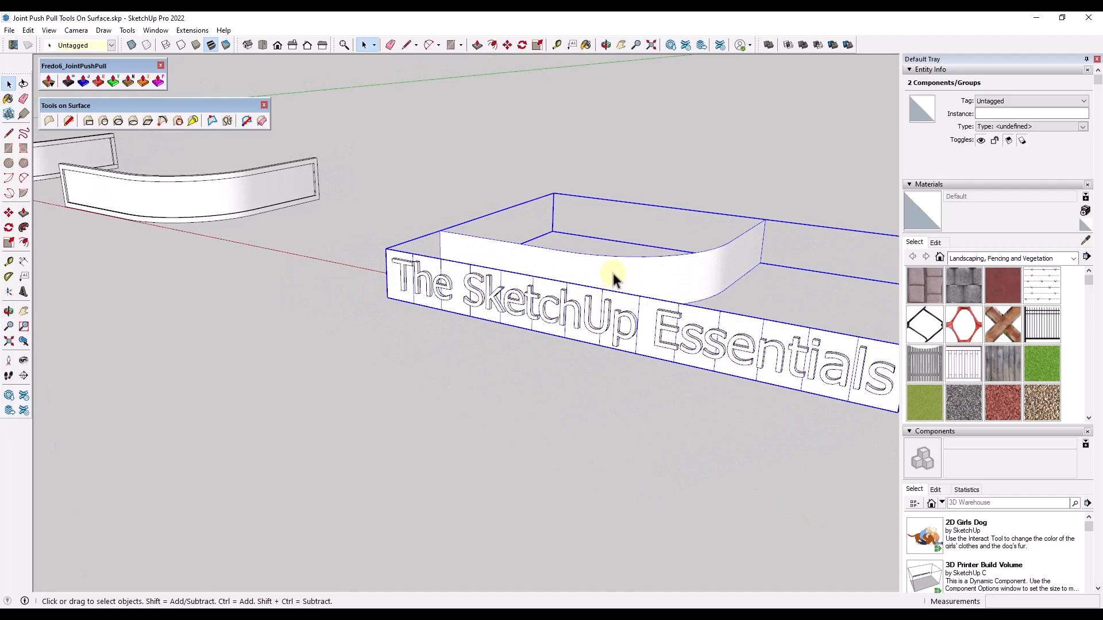
# Open the combined group and its curved panel group for editing, with hidden geometry shown.
pyautogui.doubleClick(613, 280)
pyautogui.moveTo(593, 258); pyautogui.dragTo(542, 315, button='middle')
pyautogui.scroll(2, 540, 315)
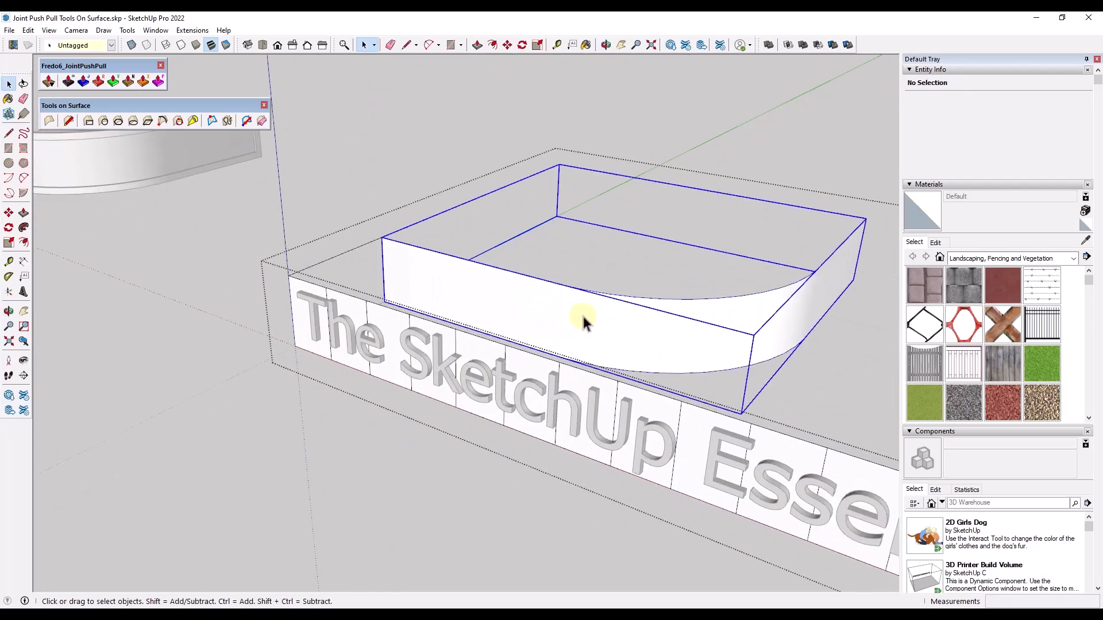
pyautogui.doubleClick(583, 316)
pyautogui.click(49, 31)
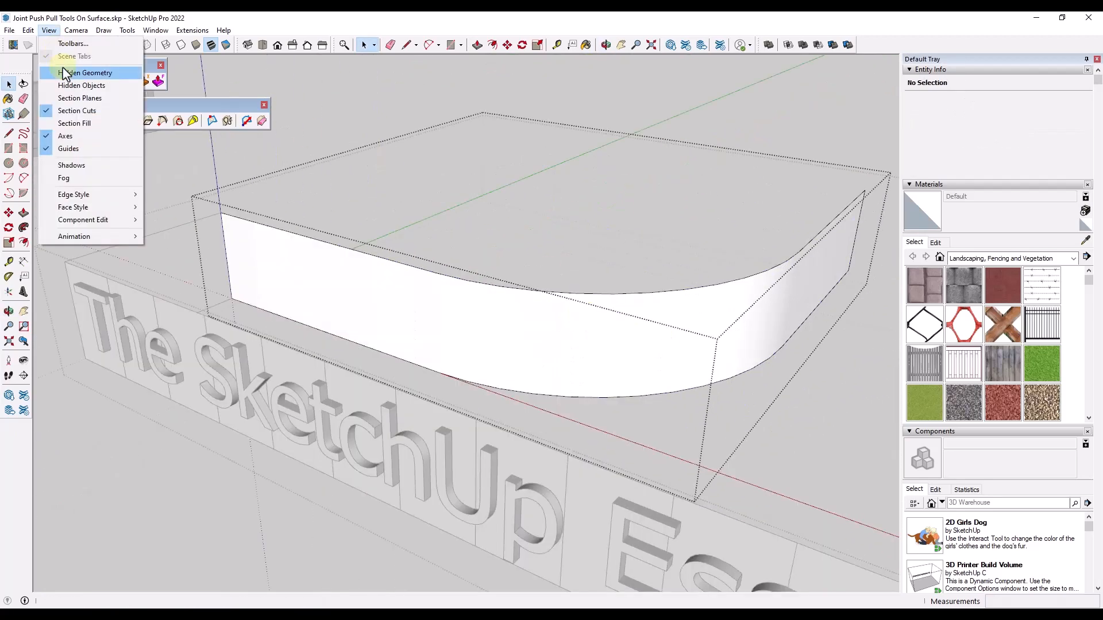
pyautogui.click(65, 73)
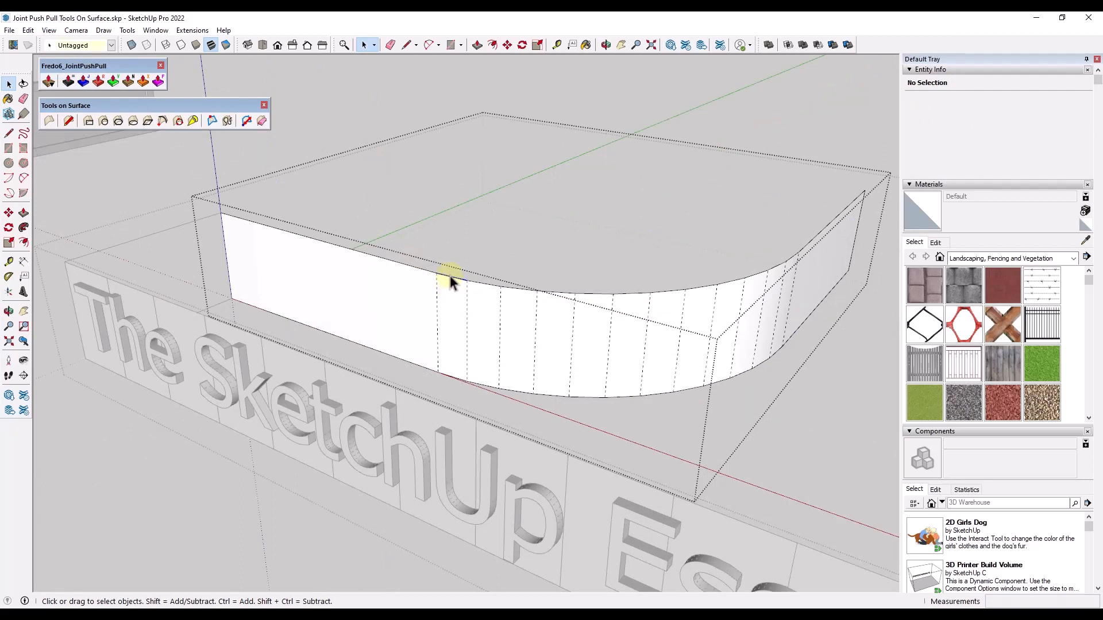
# Divide the long straight top edge at the curved panel's first flat end into 10 equal segments.
pyautogui.click(451, 276)
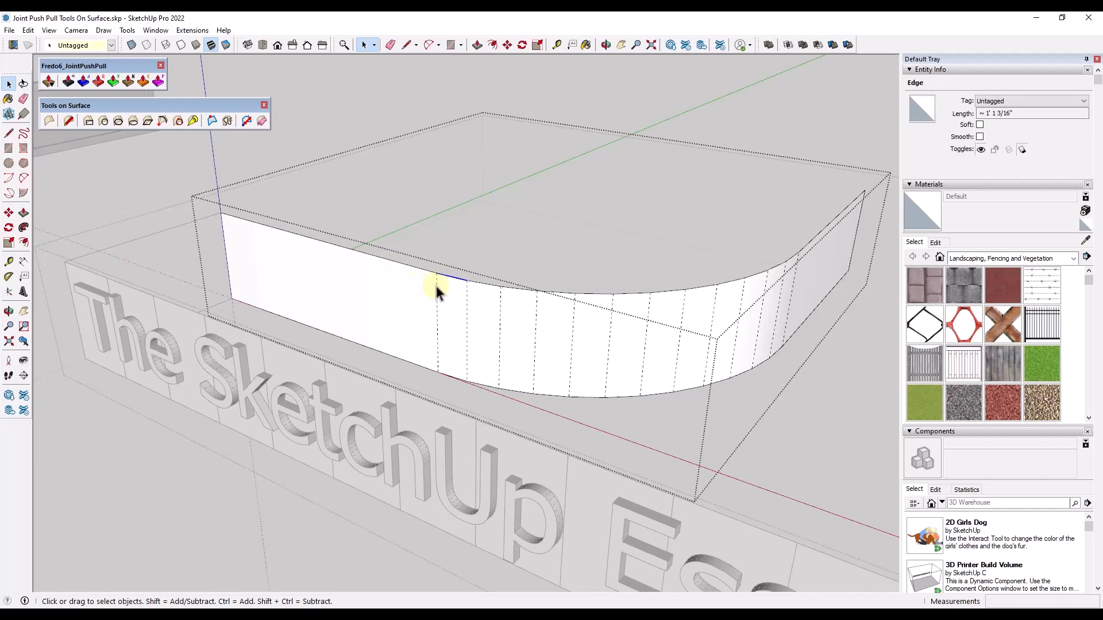
pyautogui.click(337, 247)
pyautogui.rightClick(337, 246)
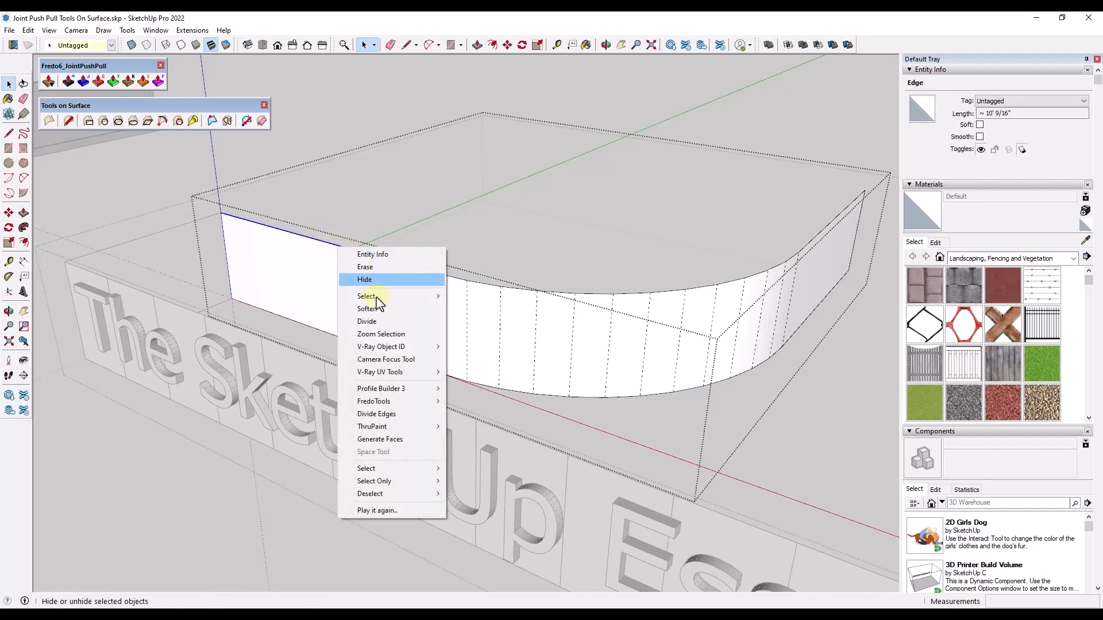
pyautogui.click(386, 320)
pyautogui.click(447, 275)
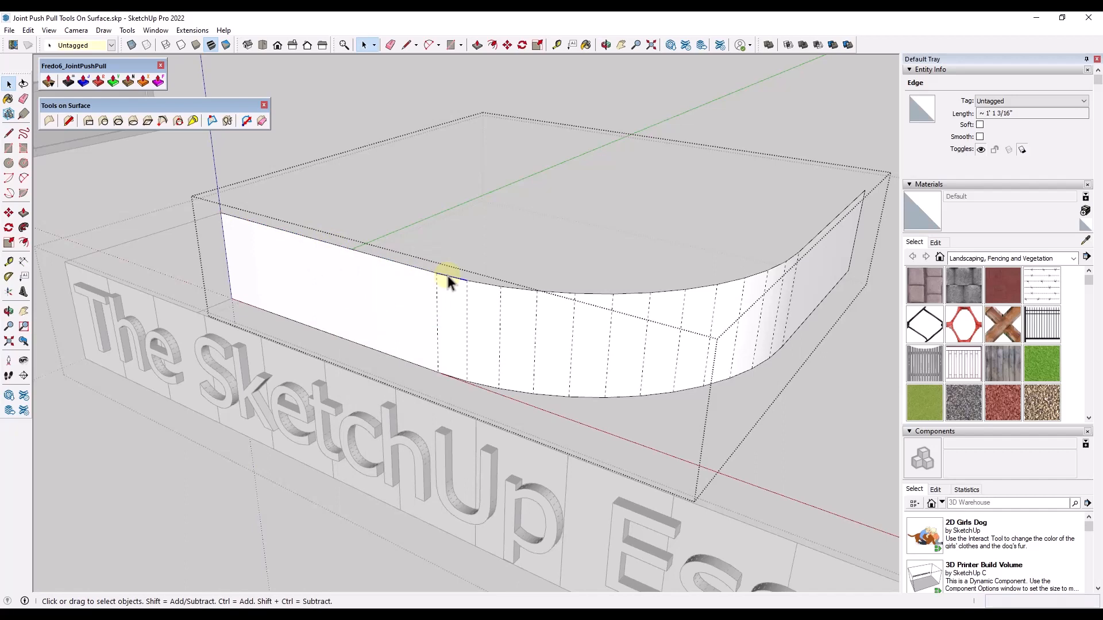
pyautogui.click(418, 270)
pyautogui.rightClick(418, 270)
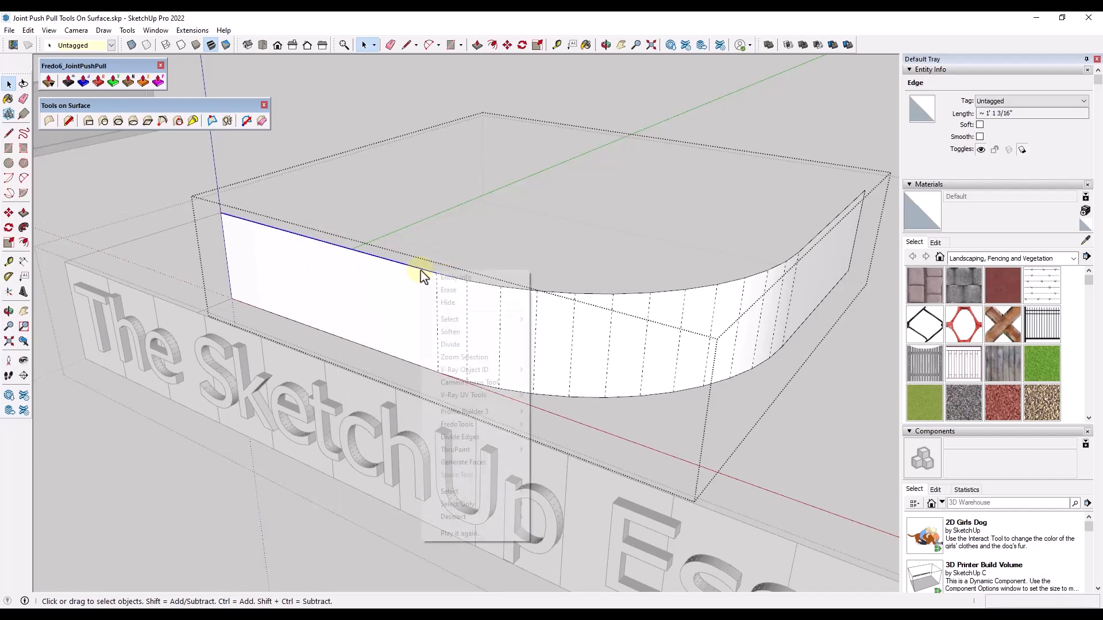
pyautogui.click(443, 328)
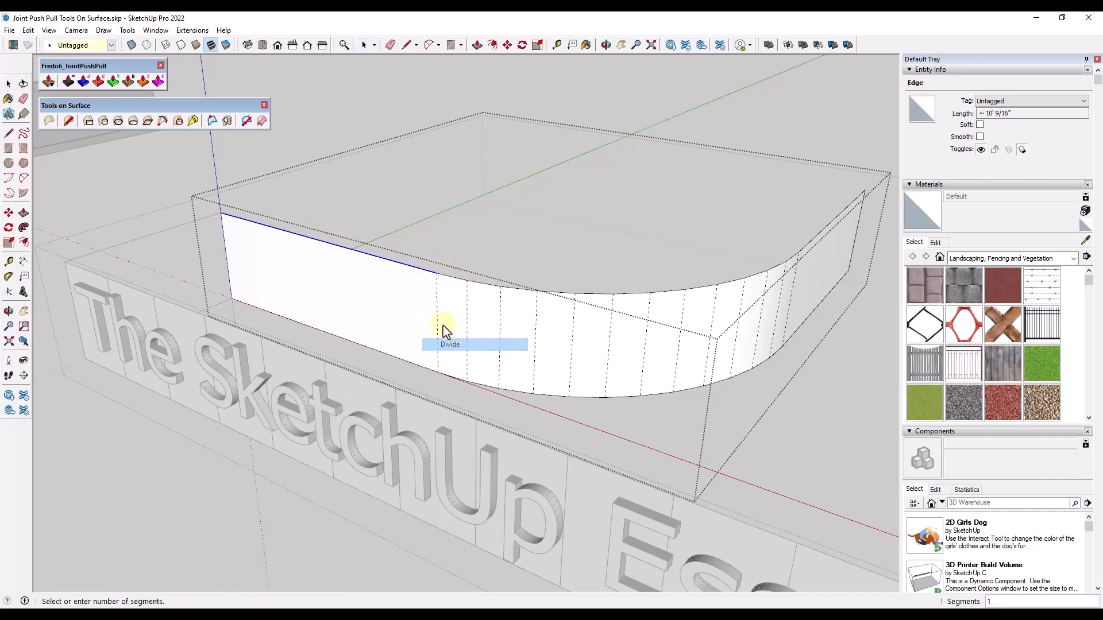
pyautogui.click(406, 293)
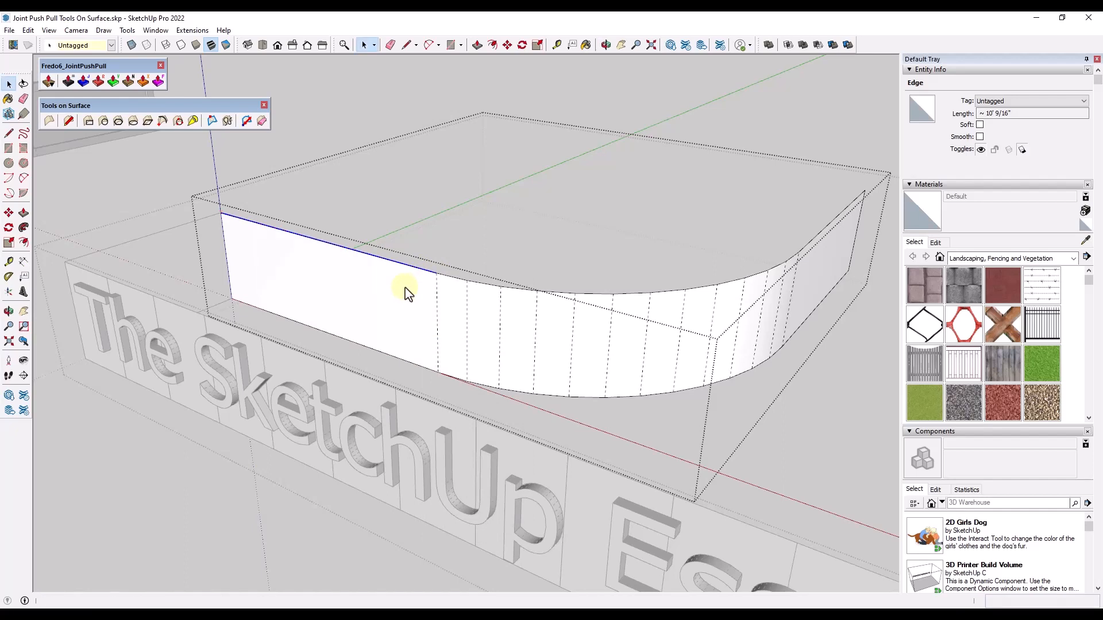
# Draw a vertical line down the panel face from the division nearest the curve and copy it across that flat end.
pyautogui.press('l')
pyautogui.click(411, 266)
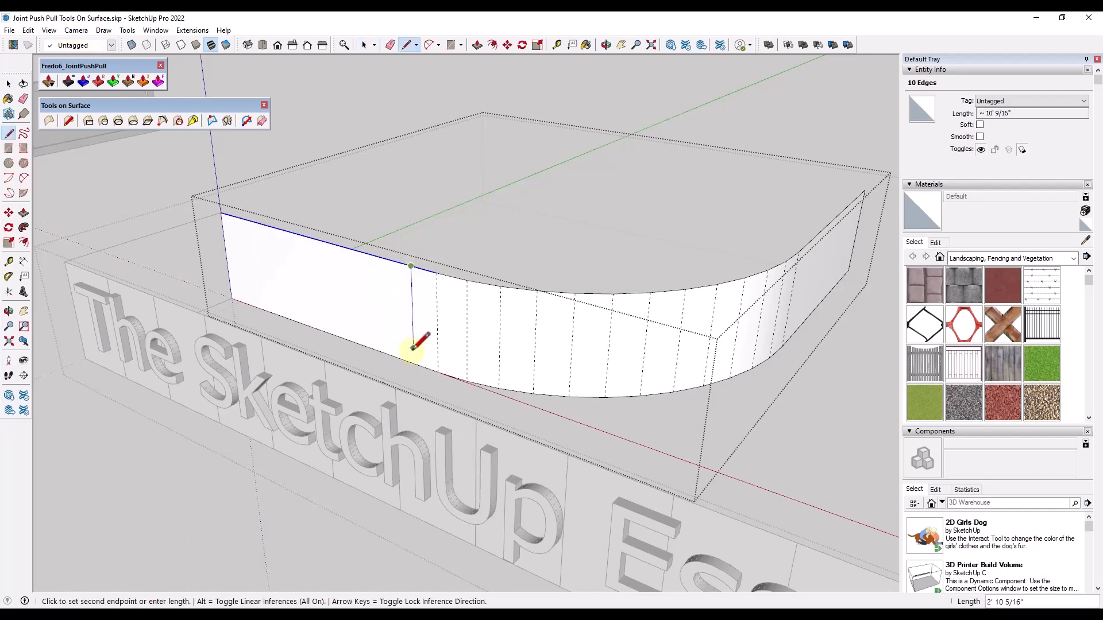
pyautogui.click(414, 362)
pyautogui.press('space')
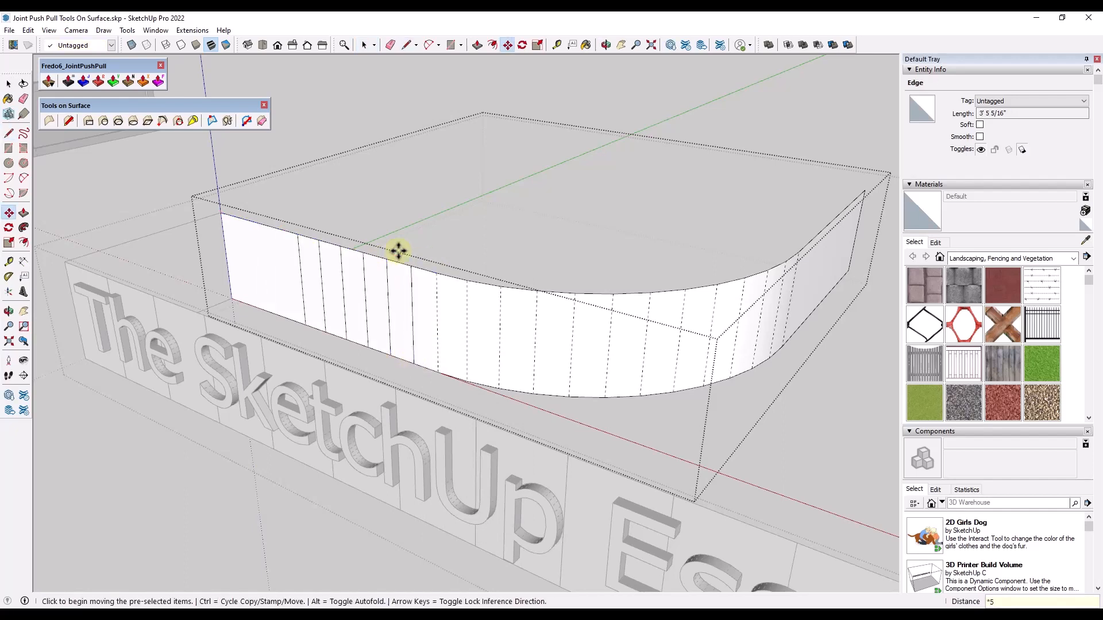
# Select the vertical lines on the first flat end and soften them.
pyautogui.keyDown('shift'); pyautogui.click(241, 247); pyautogui.keyUp('shift')
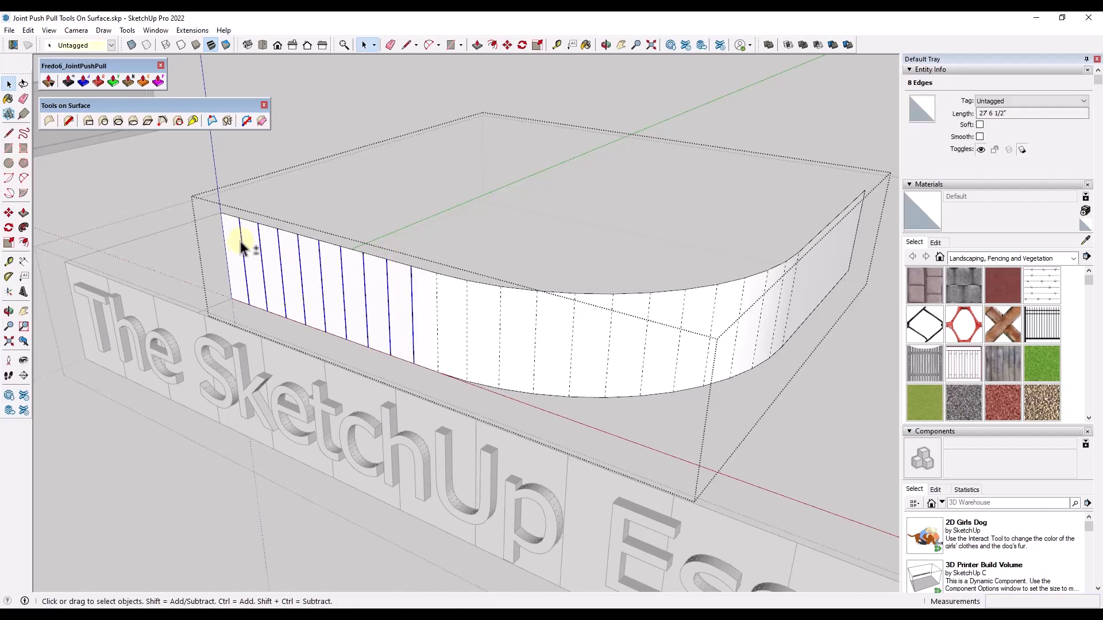
pyautogui.click(980, 125)
pyautogui.click(540, 179)
pyautogui.scroll(-3, 291, 244)
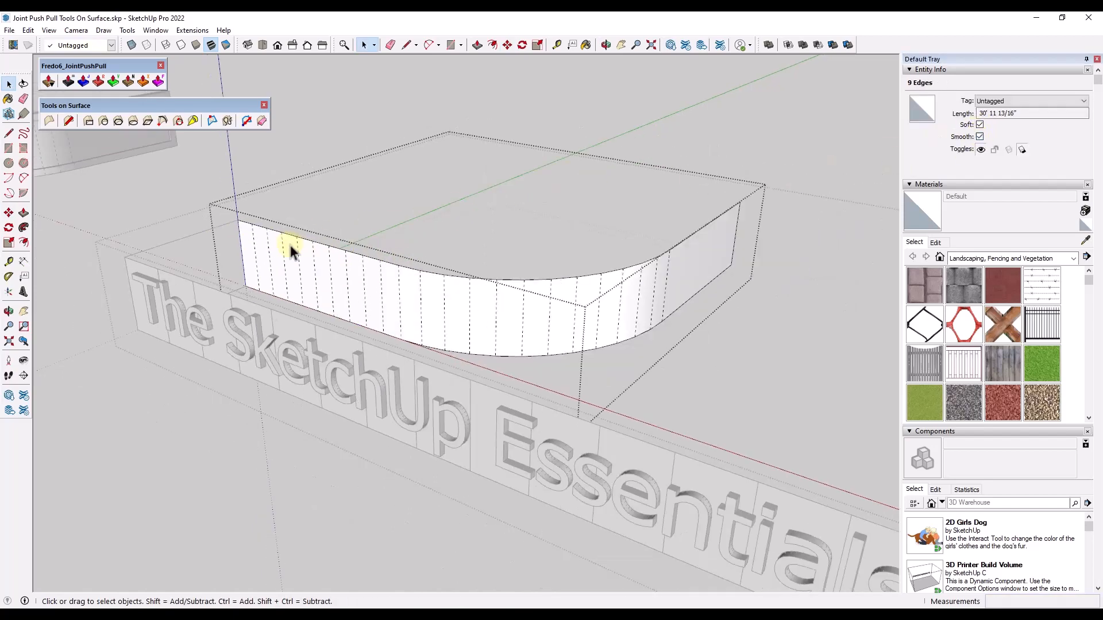
# Divide the top edge of the curved panel's opposite straight end into 8 equal segments.
pyautogui.moveTo(291, 245); pyautogui.dragTo(522, 238, button='middle')
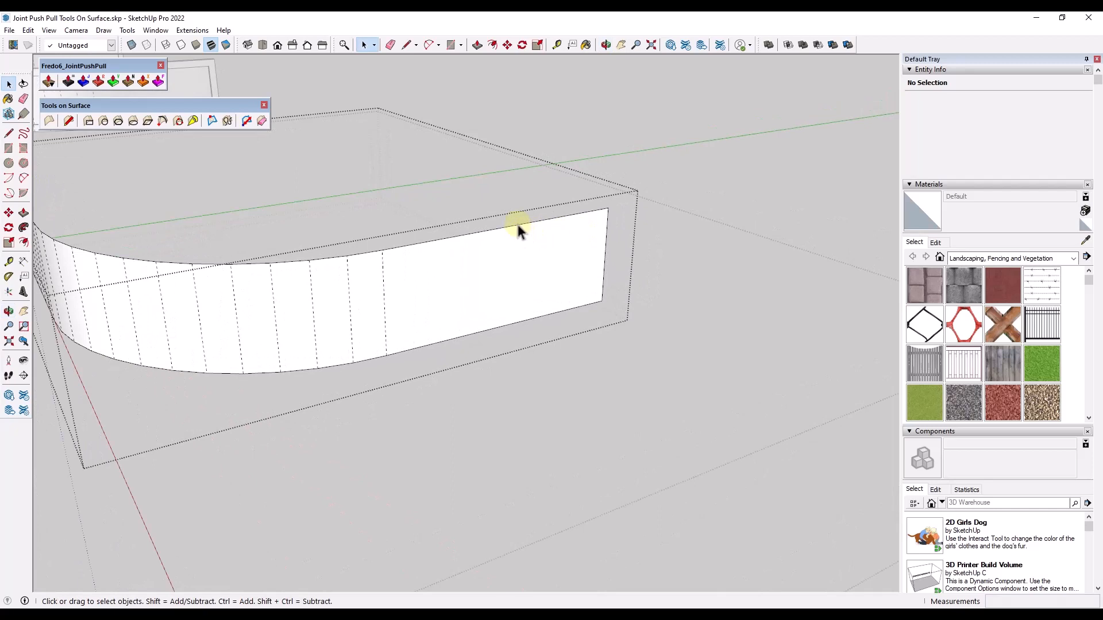
pyautogui.rightClick(518, 226)
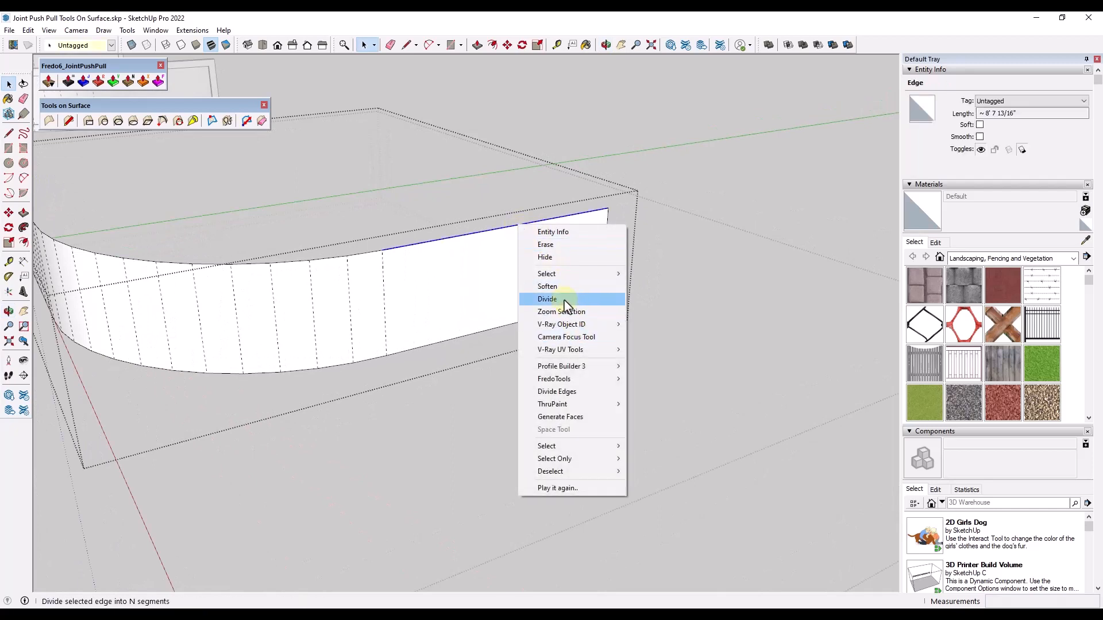
pyautogui.click(547, 299)
pyautogui.click(418, 246)
# Split the opposite straight end with softened vertical lines at its divisions, starting from the division nearest the curve.
pyautogui.press('l')
pyautogui.click(414, 244)
pyautogui.click(425, 345)
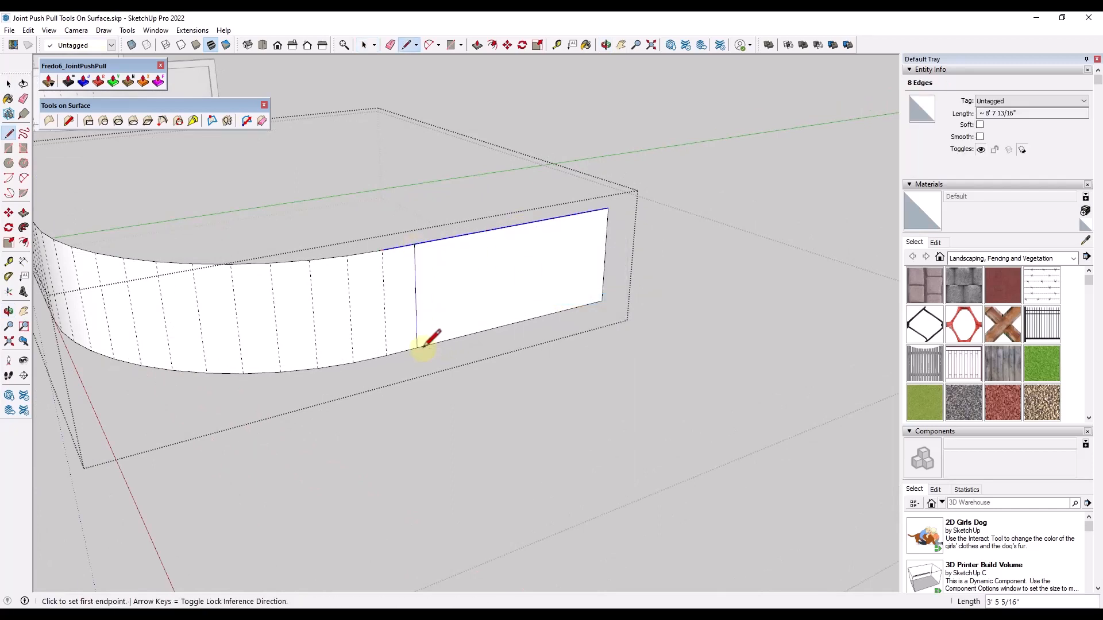
pyautogui.press('space')
pyautogui.click(417, 275)
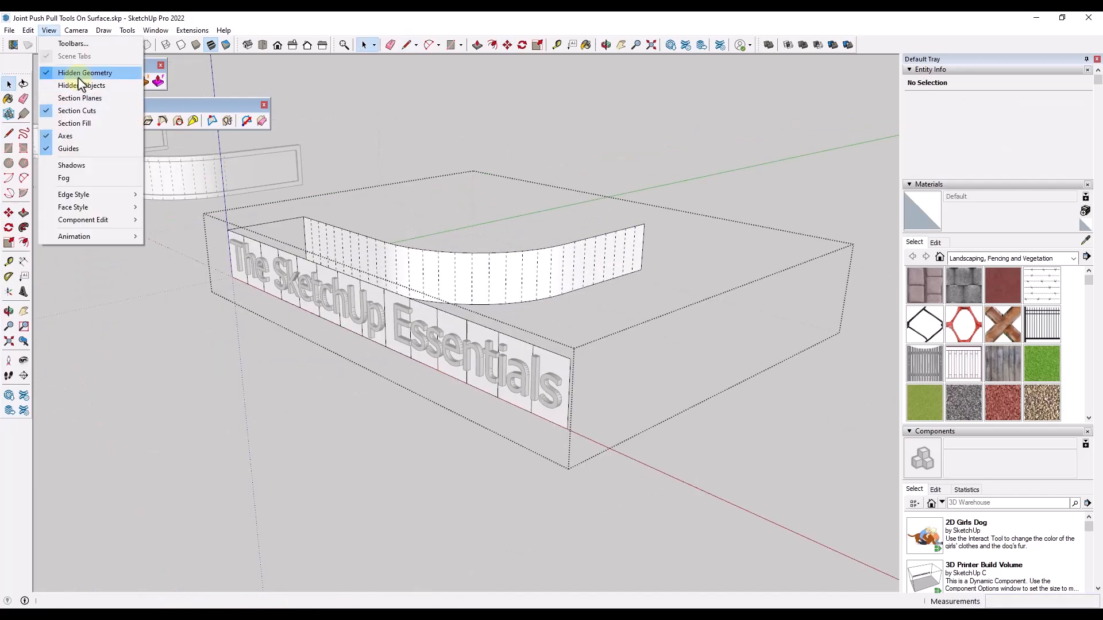
# Turn off the hidden geometry display and close the combined group.
pyautogui.click(80, 72)
pyautogui.moveTo(413, 288); pyautogui.dragTo(484, 294, button='middle')
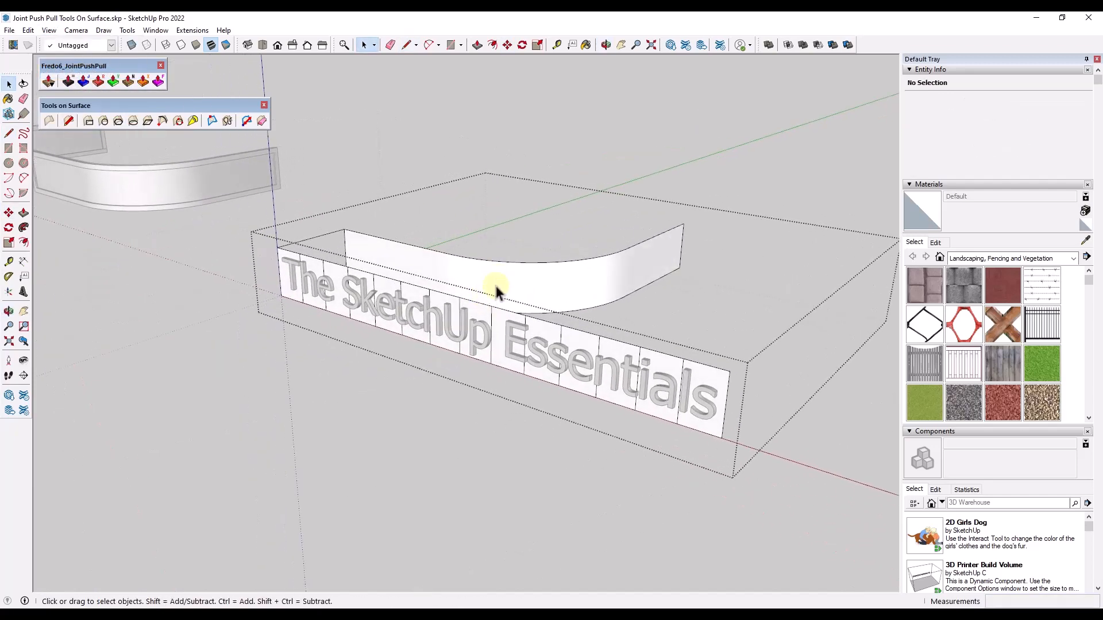
pyautogui.click(468, 296)
pyautogui.click(566, 132)
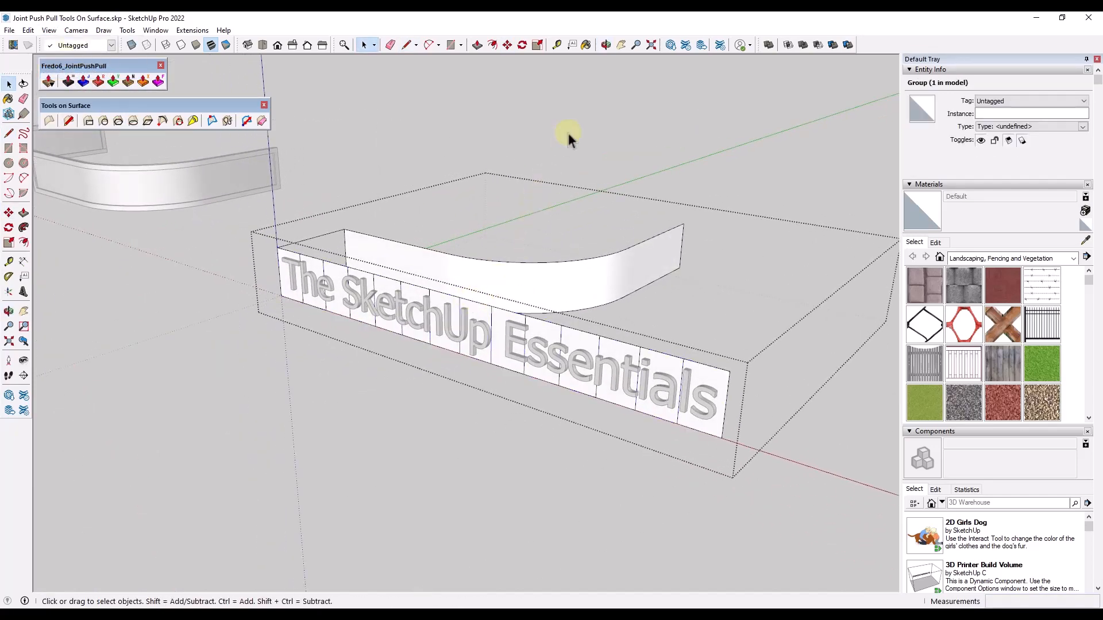
# Try to impose a Flowify grid on the combined group with its existing flat panel.
pyautogui.click(465, 301)
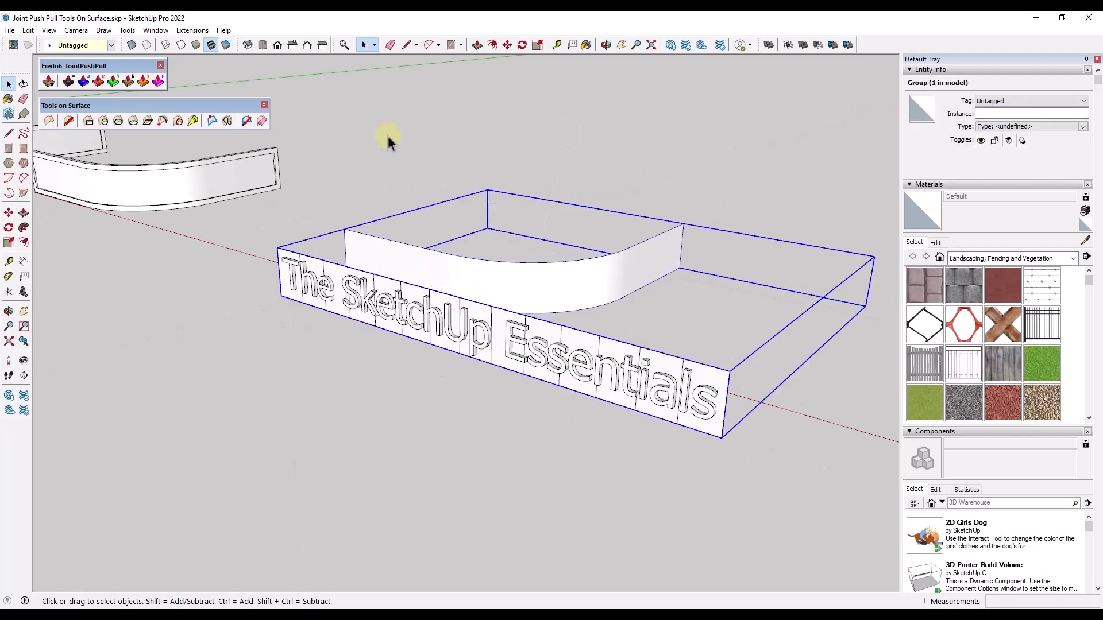
pyautogui.click(192, 30)
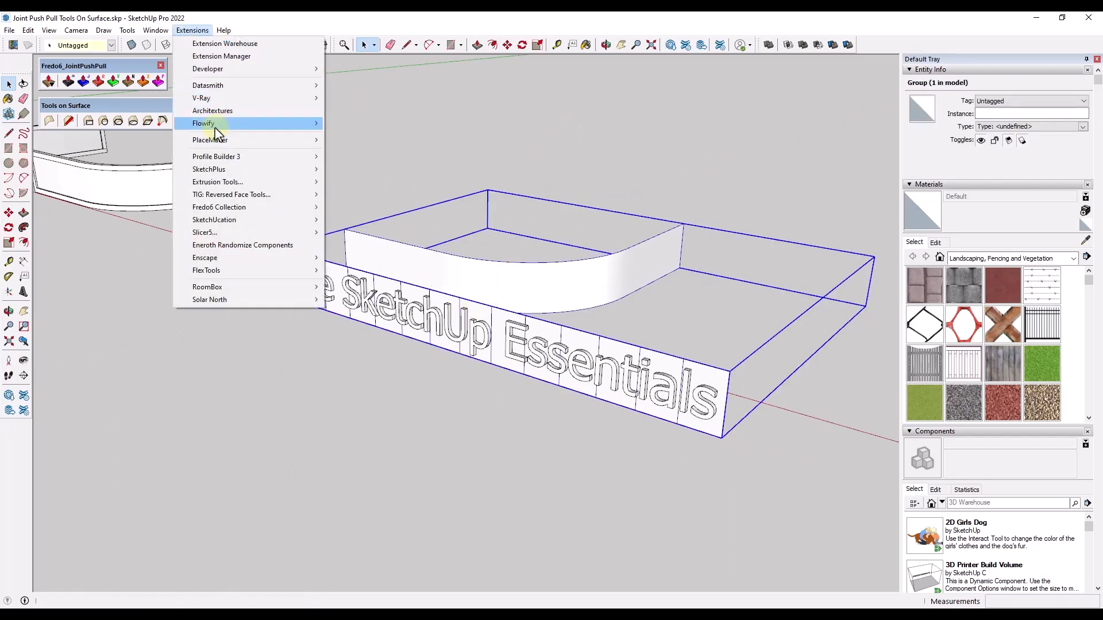
pyautogui.moveTo(230, 139)
pyautogui.click(342, 158)
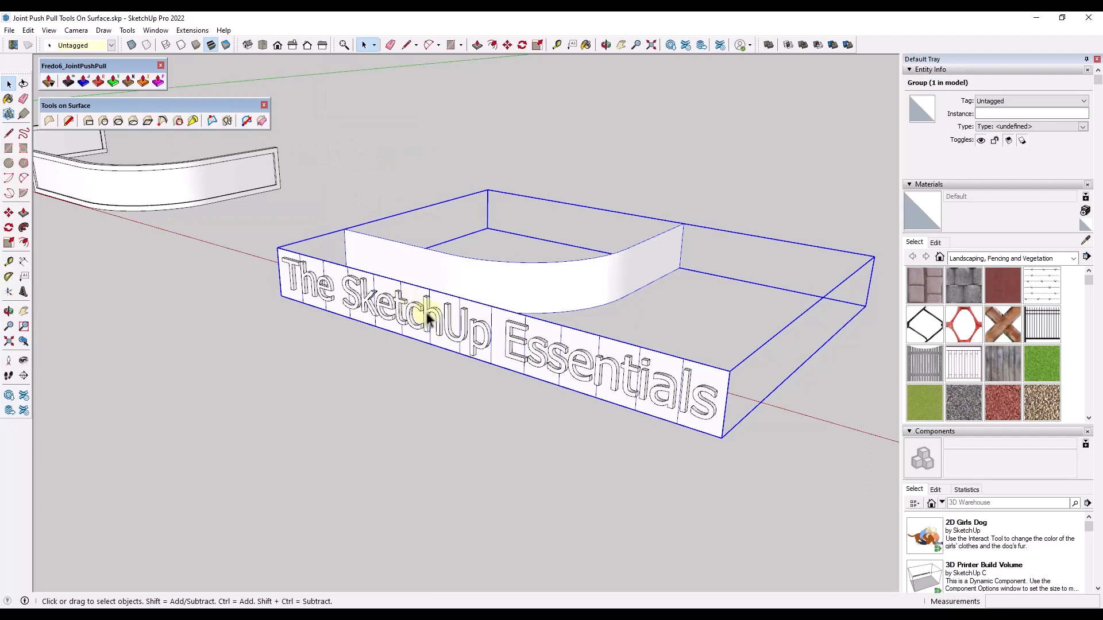
# Open the combined group and erase the old gridded flat panel behind the text.
pyautogui.click(585, 329)
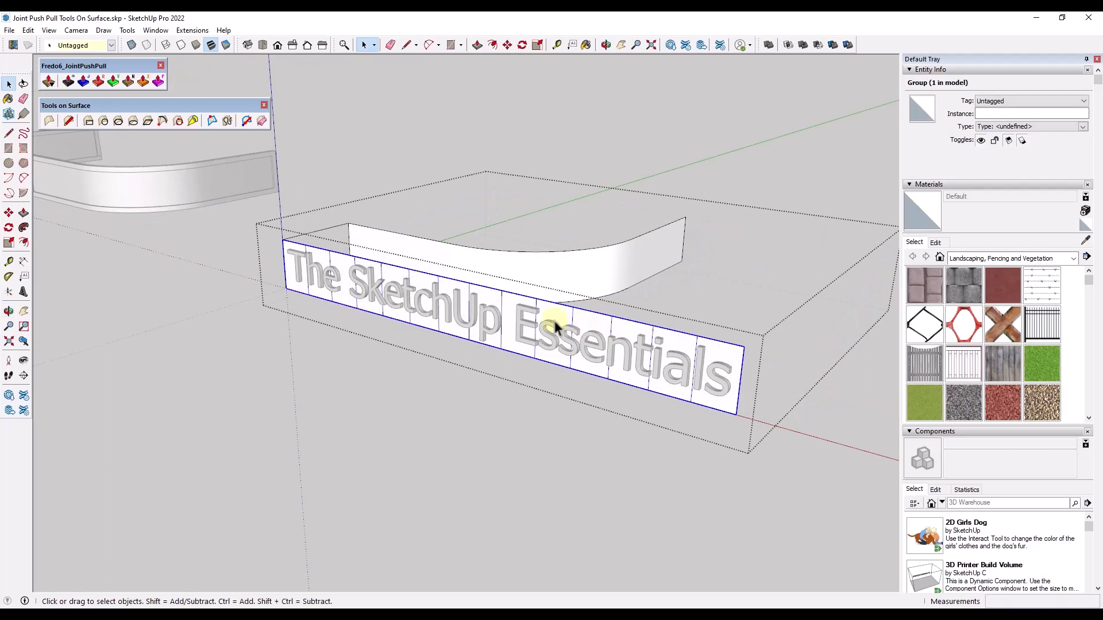
pyautogui.press('e')
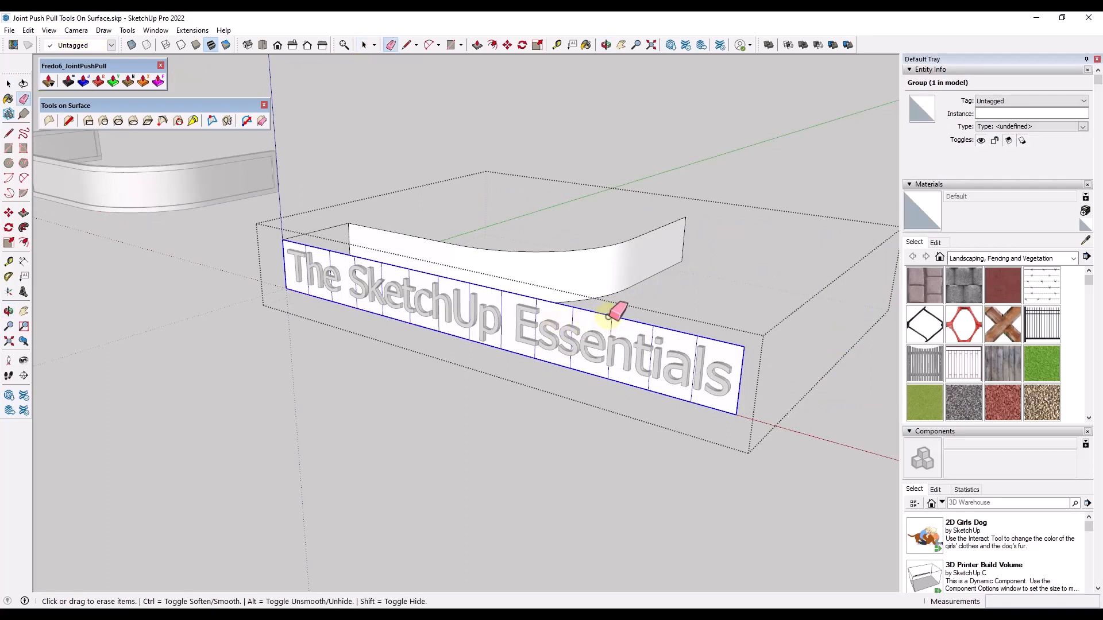
pyautogui.click(615, 316)
pyautogui.press('space')
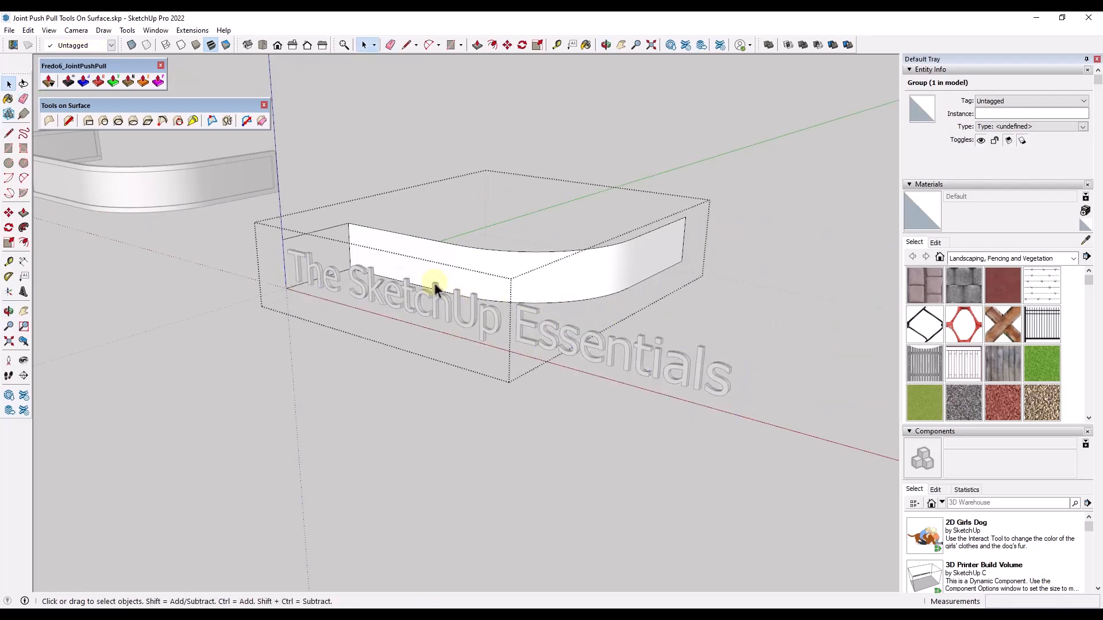
# Draw a new plain rectangular panel behind the text with the Line tool, starting at the outer end of the connecting line.
pyautogui.press('l')
pyautogui.click(282, 239)
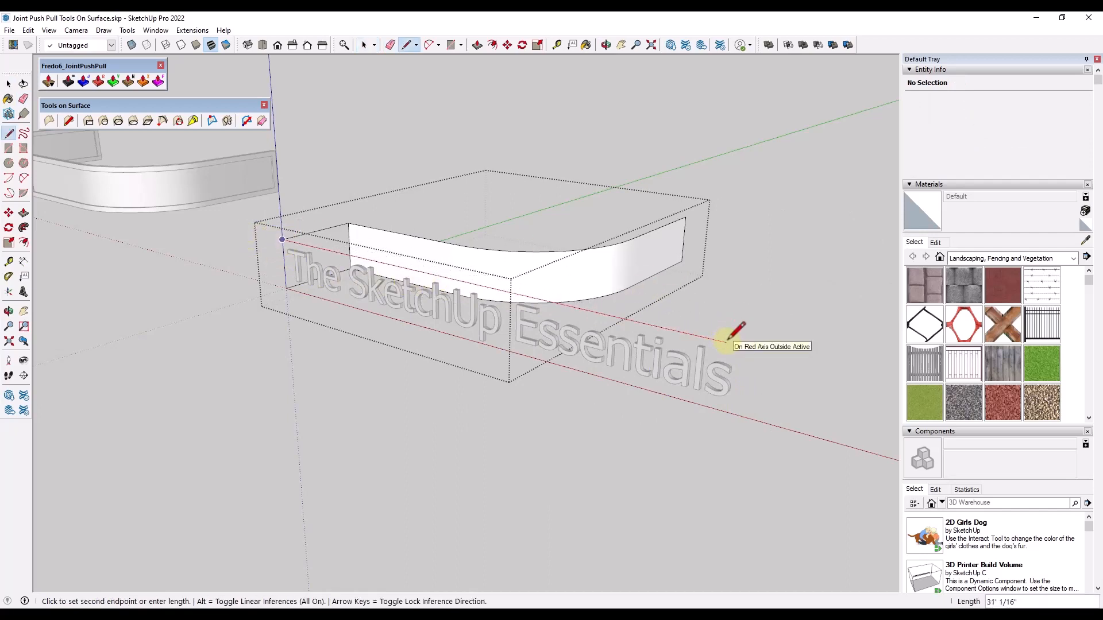
pyautogui.click(744, 347)
pyautogui.click(737, 414)
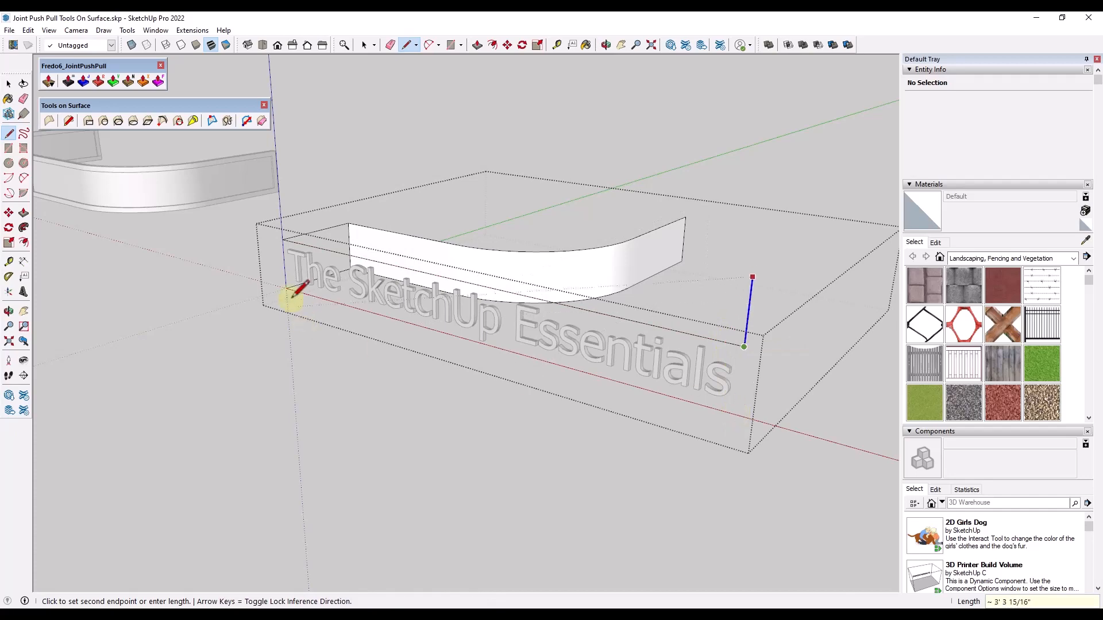
pyautogui.click(286, 289)
pyautogui.click(282, 238)
pyautogui.press('space')
pyautogui.click(345, 295)
pyautogui.click(678, 413)
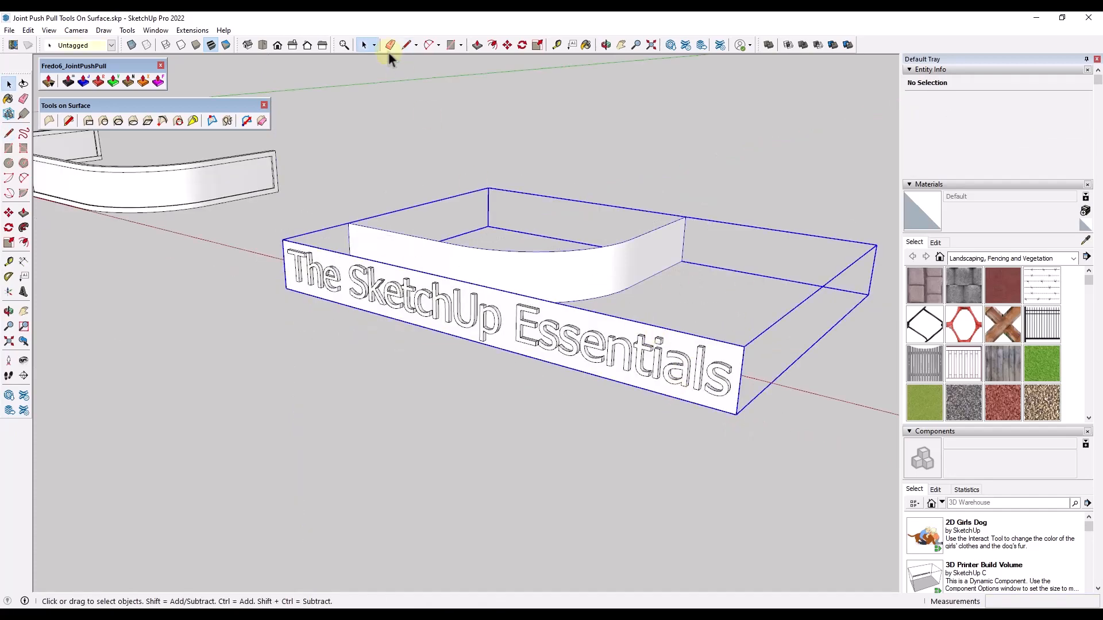
# Impose a Flowify grid on the combined group with the new flat panel.
pyautogui.click(192, 30)
pyautogui.moveTo(201, 125)
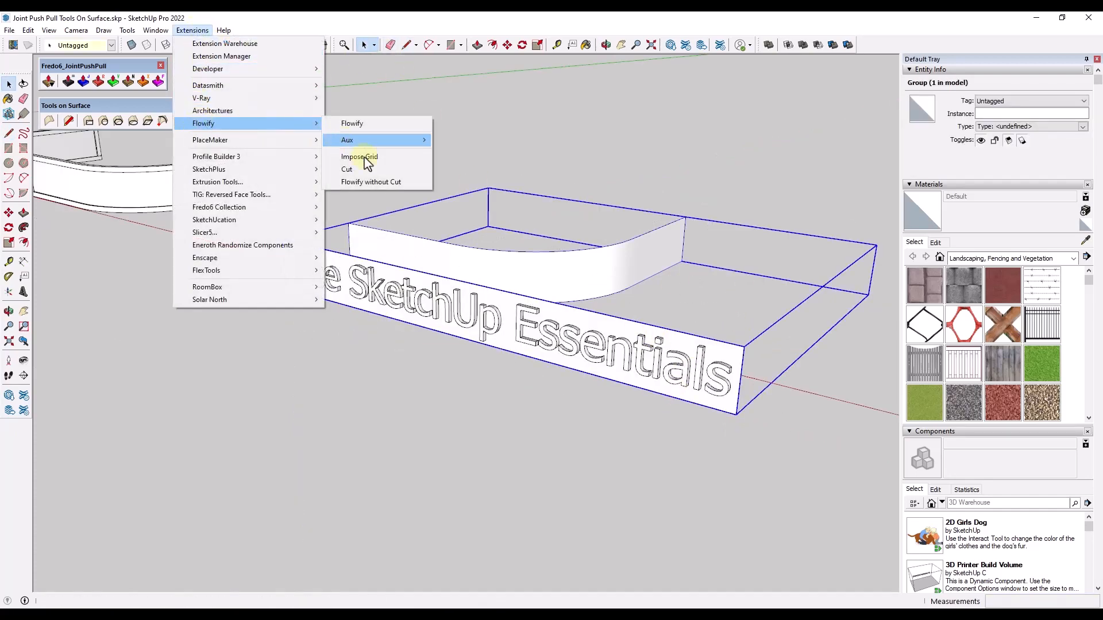
pyautogui.click(365, 165)
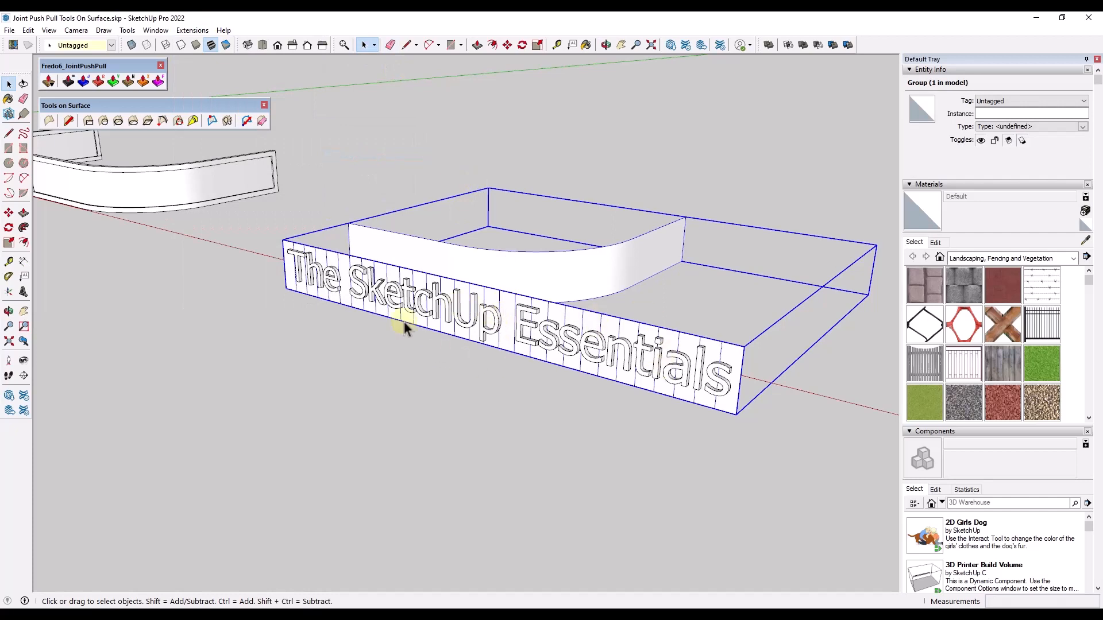
# Run Flowify on the combined group and the 3D text to wrap the text onto the curved panel, and inspect the wrapped letters.
pyautogui.keyDown('shift'); pyautogui.click(362, 251); pyautogui.keyUp('shift')
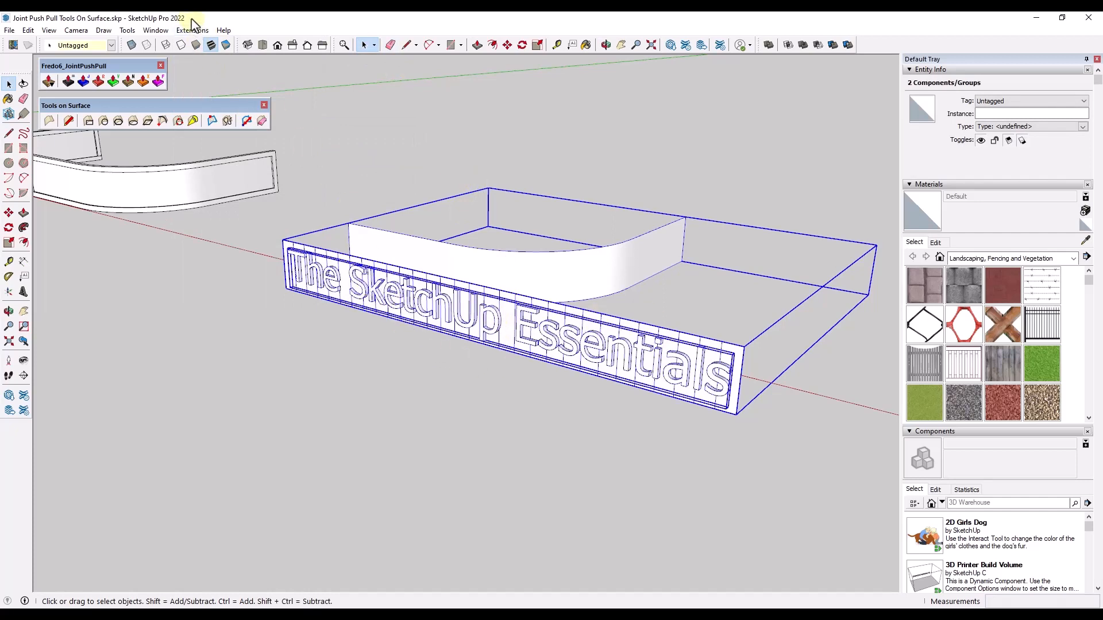
pyautogui.click(192, 30)
pyautogui.moveTo(205, 123)
pyautogui.click(368, 124)
pyautogui.moveTo(460, 260); pyautogui.dragTo(516, 330, button='middle')
pyautogui.scroll(3, 512, 326)
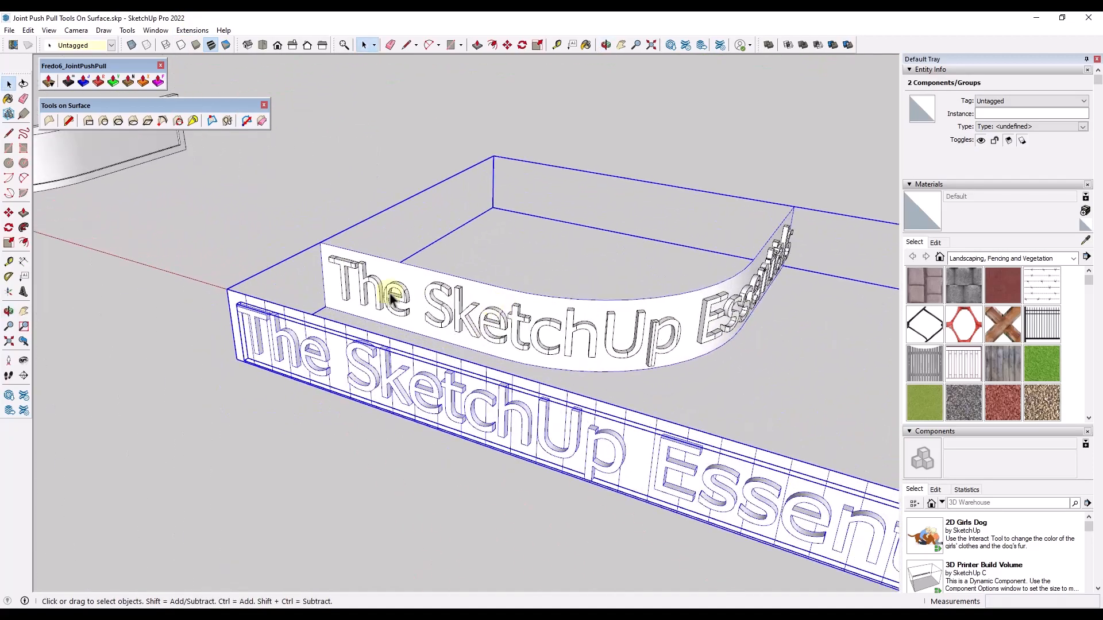
pyautogui.scroll(3, 338, 285)
pyautogui.scroll(-4, 332, 283)
pyautogui.scroll(2, 607, 320)
pyautogui.moveTo(684, 320); pyautogui.dragTo(554, 322, button='middle')
pyautogui.scroll(-4, 554, 320)
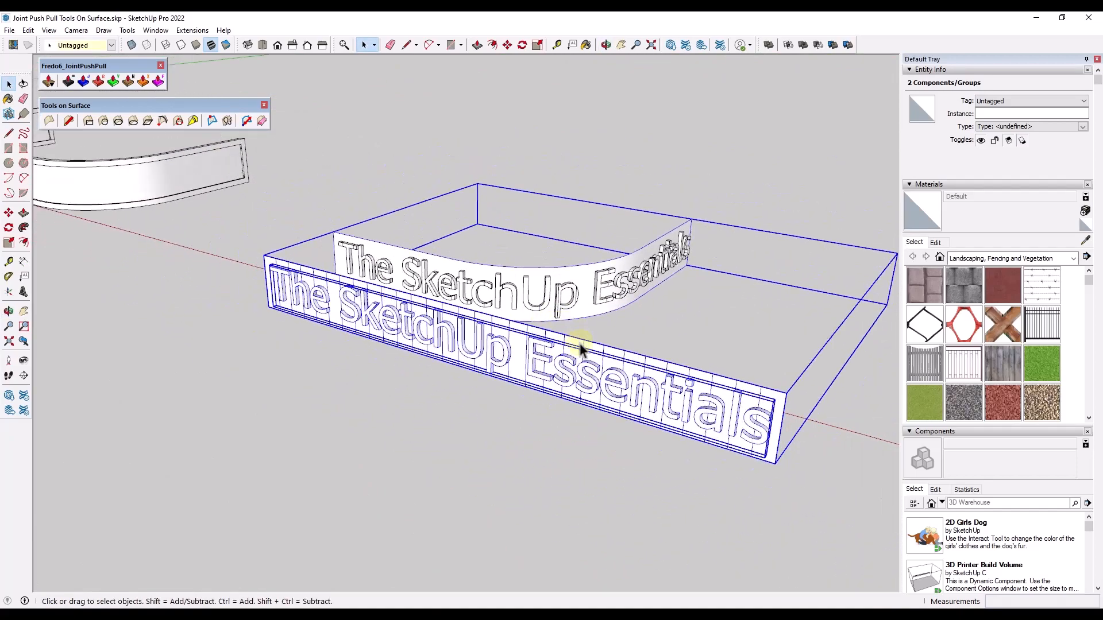
# Explode the combined group so the curved panel is separate from the flat gridded panel.
pyautogui.click(772, 411)
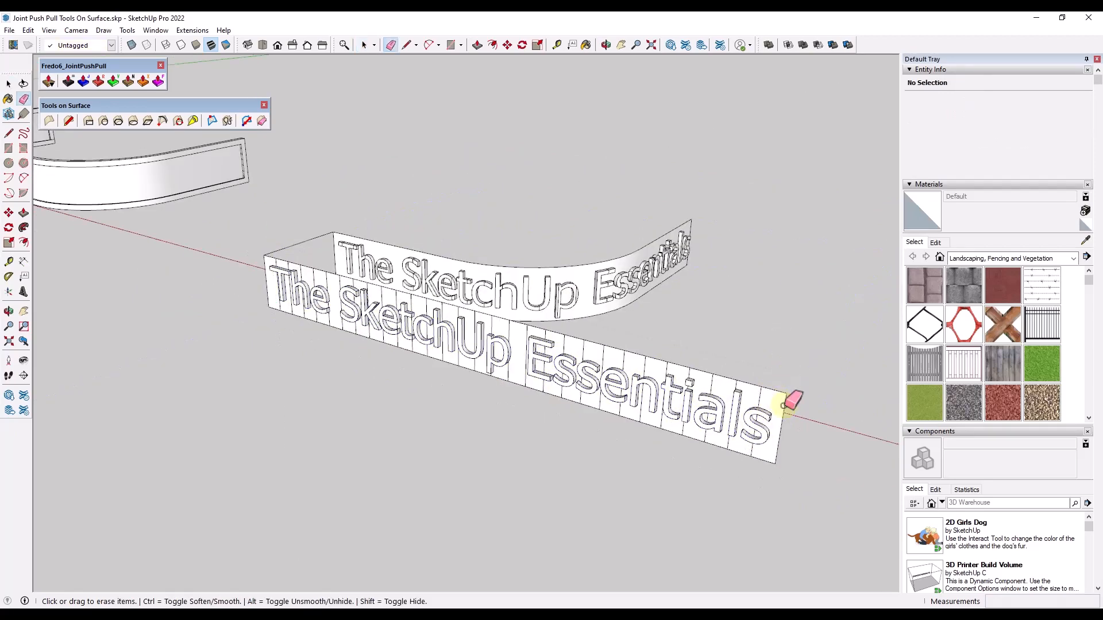
pyautogui.click(724, 403)
pyautogui.click(726, 382)
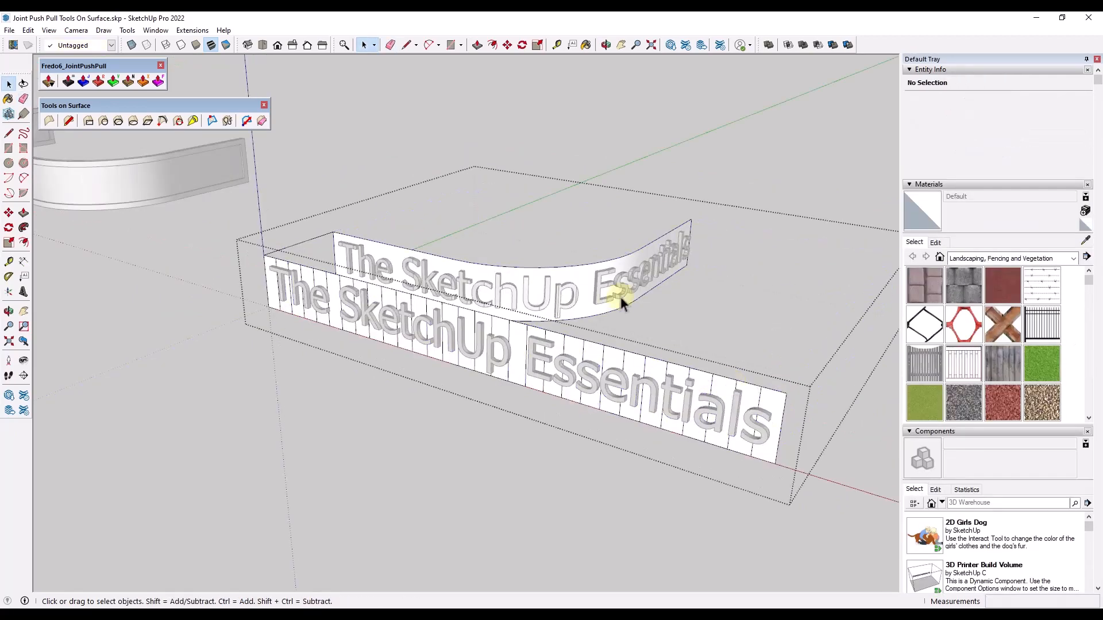
pyautogui.click(598, 350)
pyautogui.rightClick(600, 349)
pyautogui.click(630, 328)
pyautogui.scroll(-3, 576, 328)
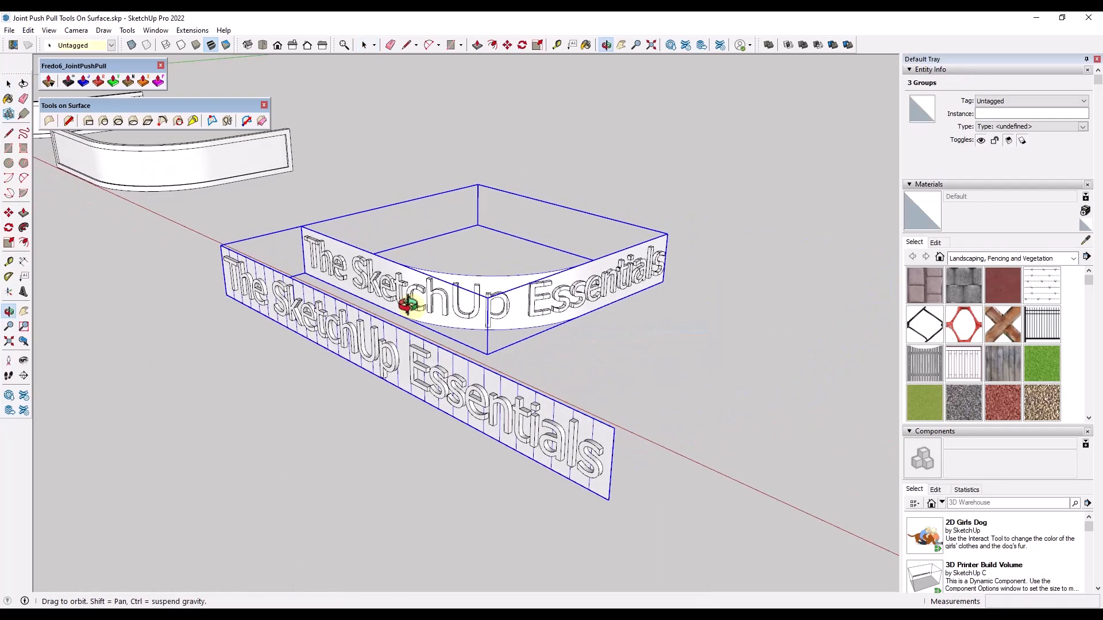
# Move the flat gridded panel, its original text and the connecting line away from the curved panel along the red axis.
pyautogui.moveTo(406, 290); pyautogui.dragTo(239, 302, button='middle')
pyautogui.press('m')
pyautogui.click(238, 301)
pyautogui.scroll(-5, 234, 295)
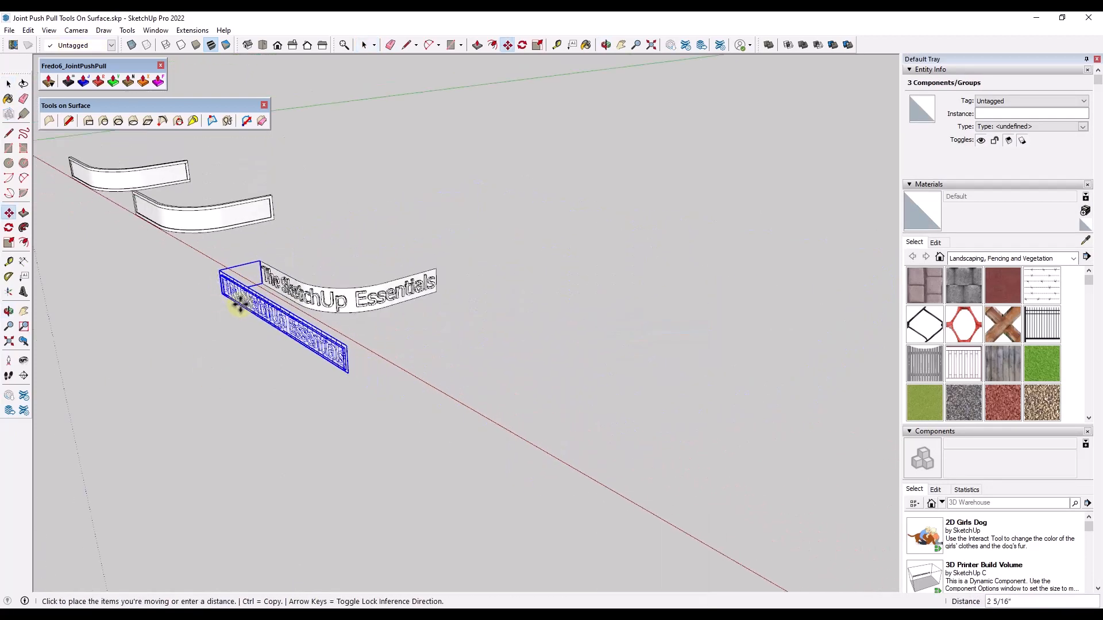
pyautogui.press('Escape')
pyautogui.press('space')
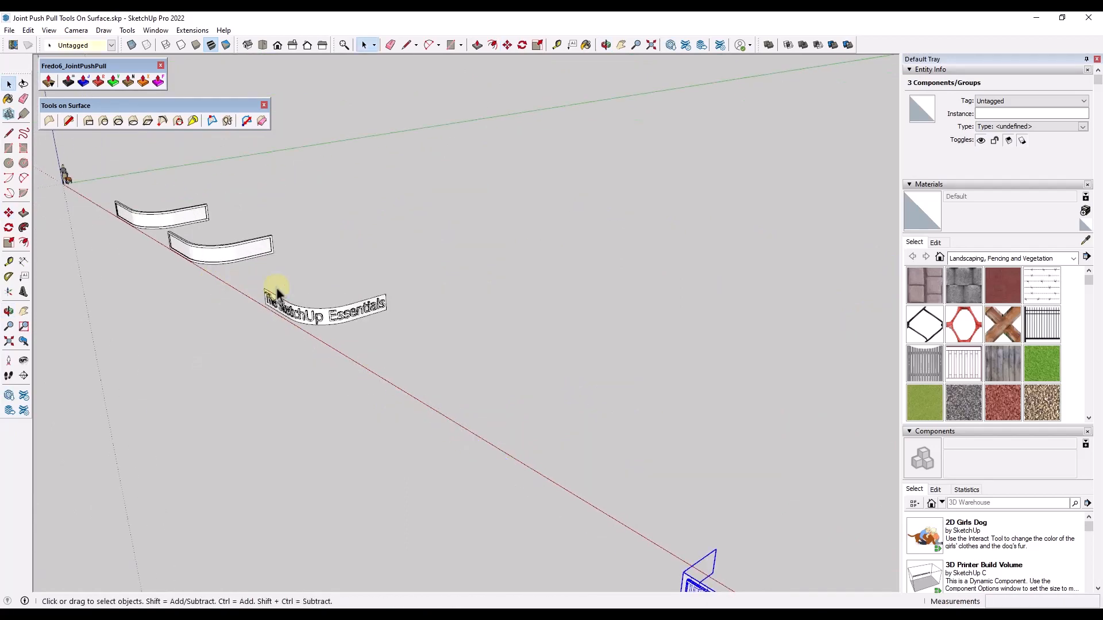
# Unhide the hidden inset frame around the curved text panel and inspect the lettering within it.
pyautogui.scroll(5, 275, 290)
pyautogui.click(29, 31)
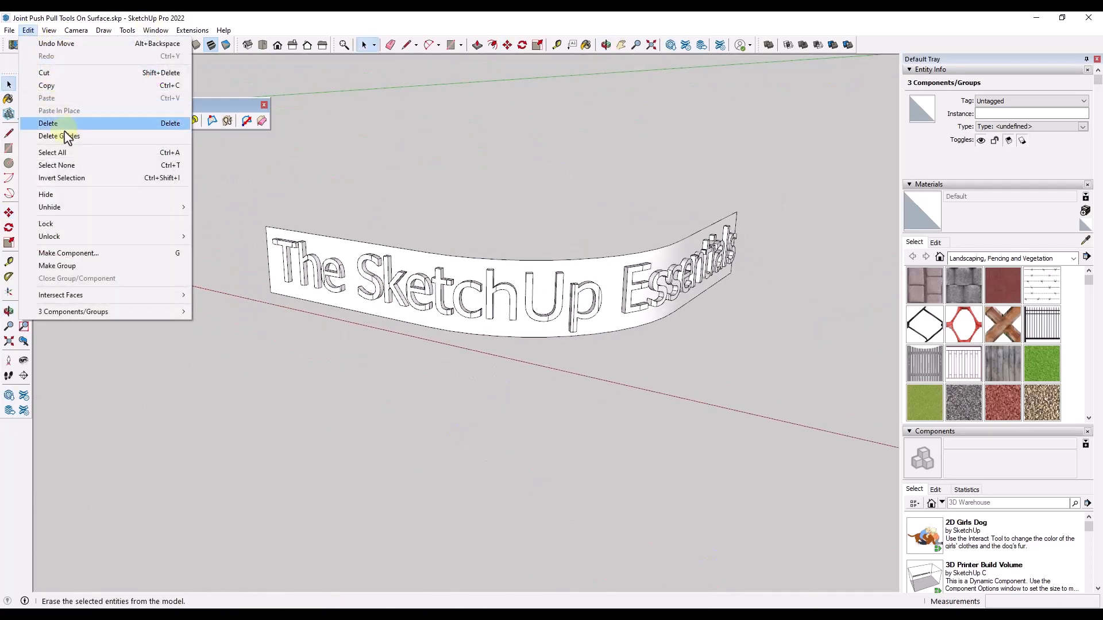
pyautogui.moveTo(172, 207)
pyautogui.click(252, 234)
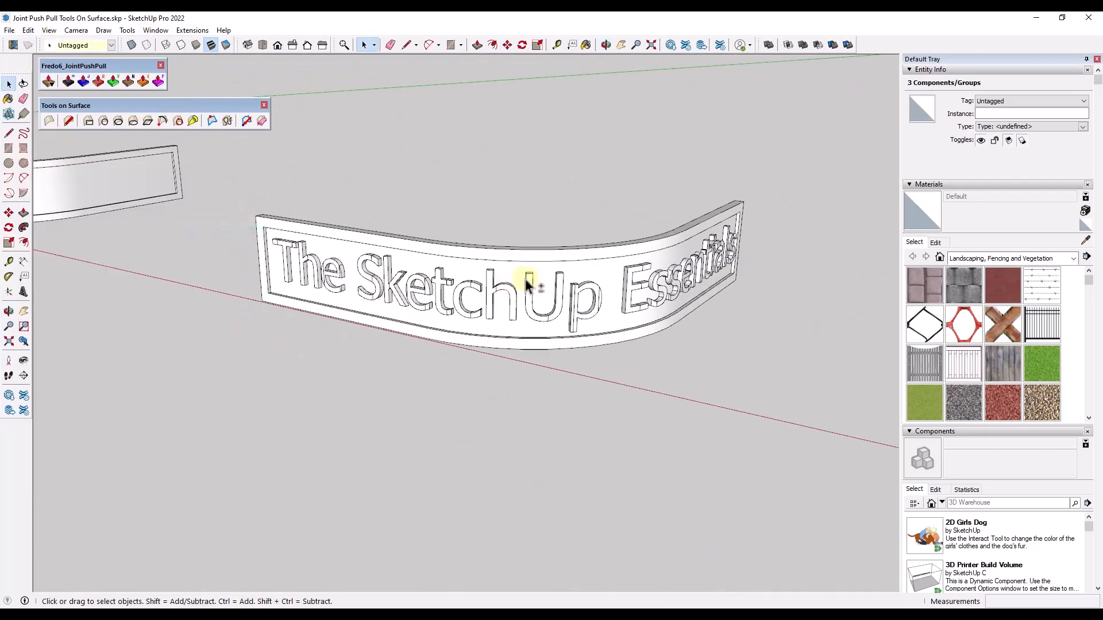
pyautogui.moveTo(528, 285); pyautogui.dragTo(485, 275, button='middle')
pyautogui.scroll(2, 651, 281)
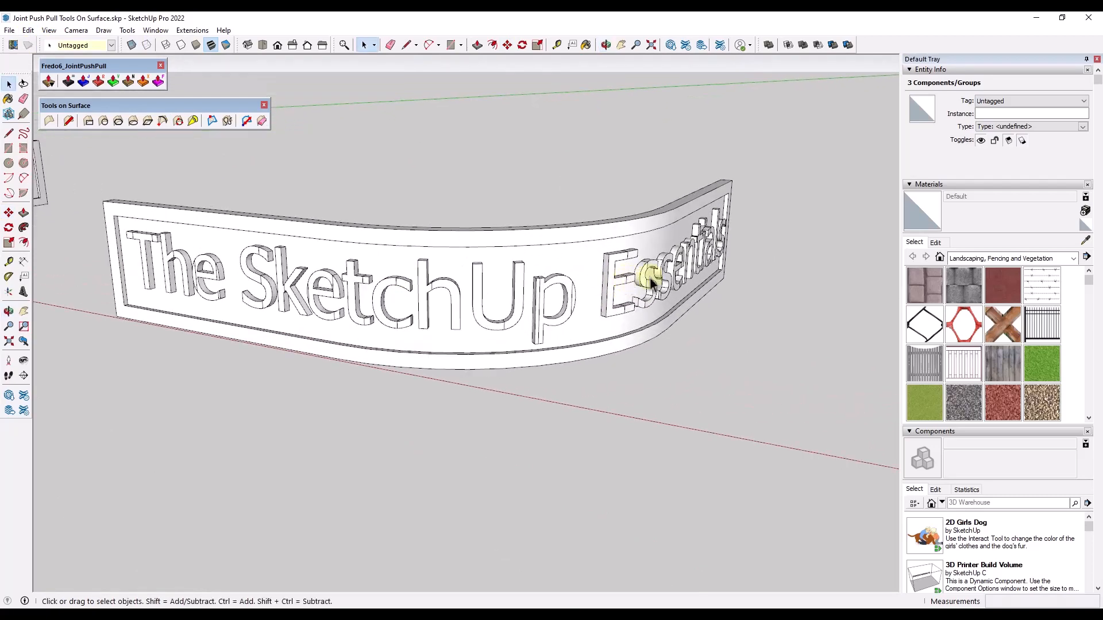
pyautogui.scroll(-2, 651, 281)
pyautogui.moveTo(633, 273); pyautogui.dragTo(625, 278, button='middle')
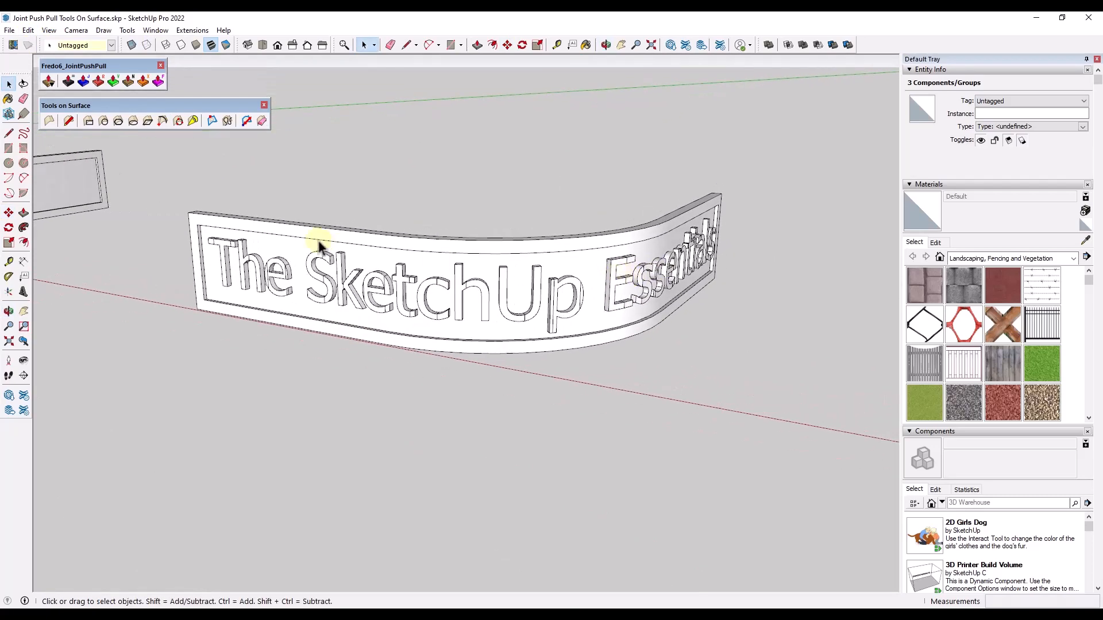
# Soften the edges of the wrapped 3D text group with Soften coplanar enabled and the angle between normals set to about 43.9 degrees.
pyautogui.click(384, 281)
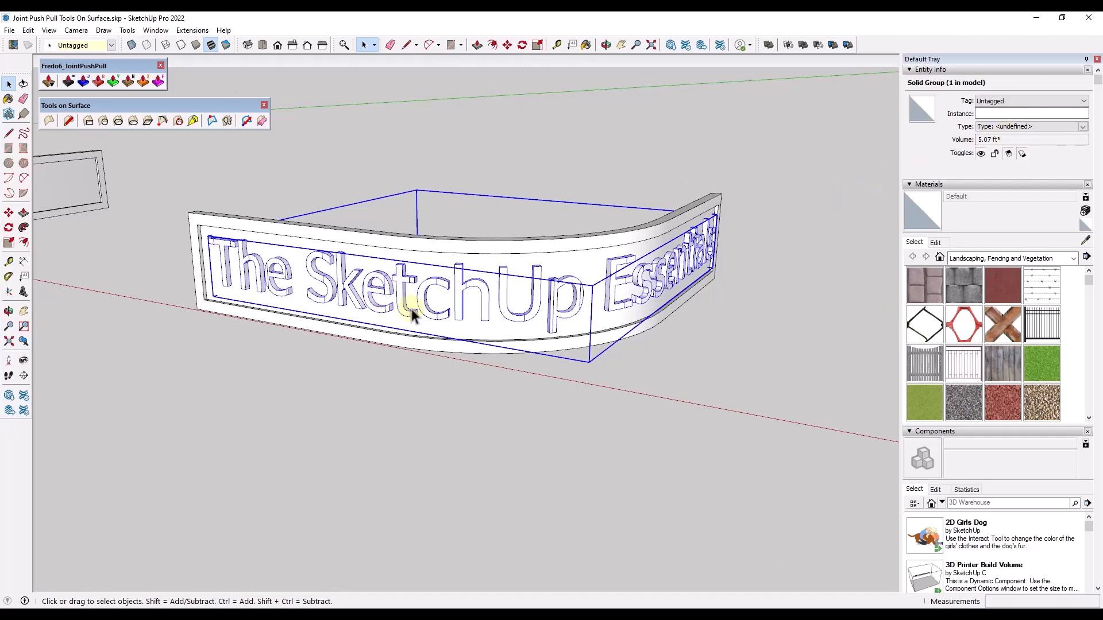
pyautogui.rightClick(396, 278)
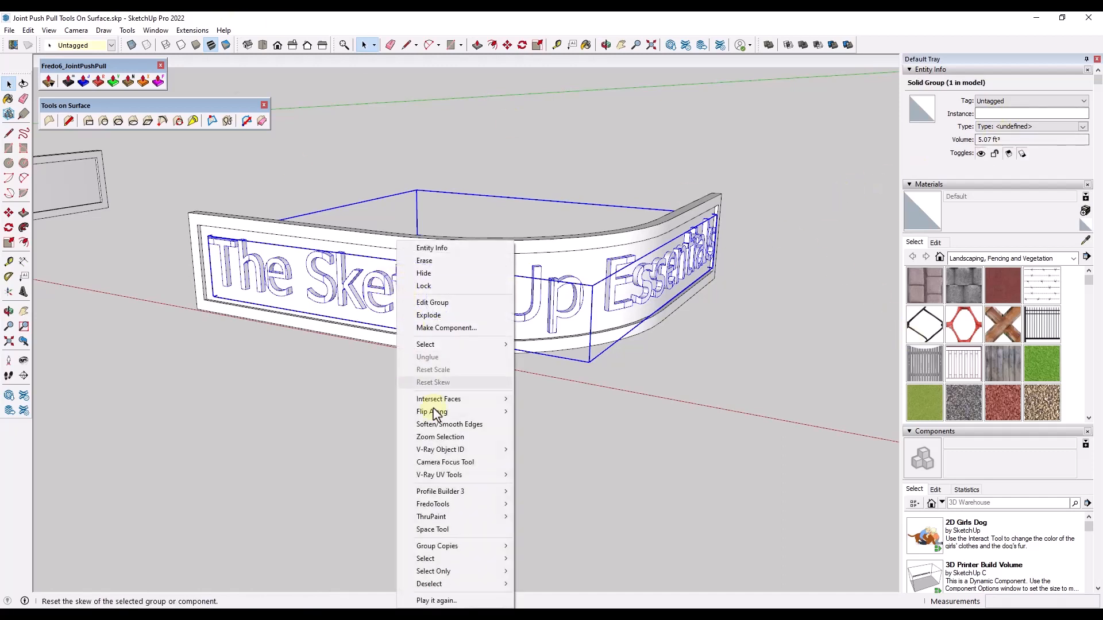
pyautogui.click(458, 424)
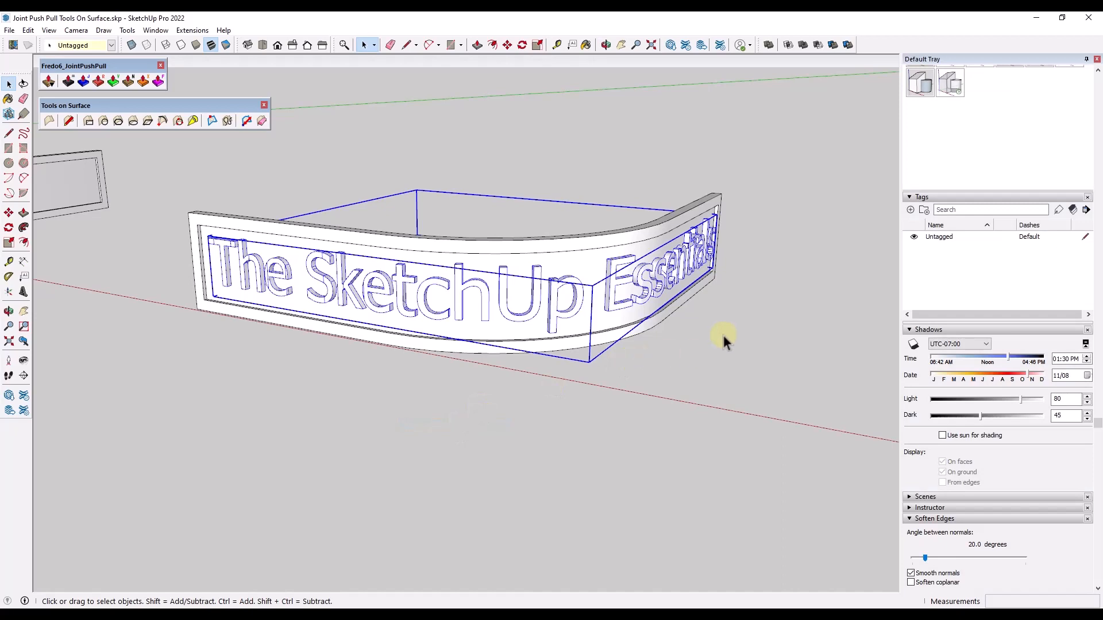
pyautogui.click(911, 583)
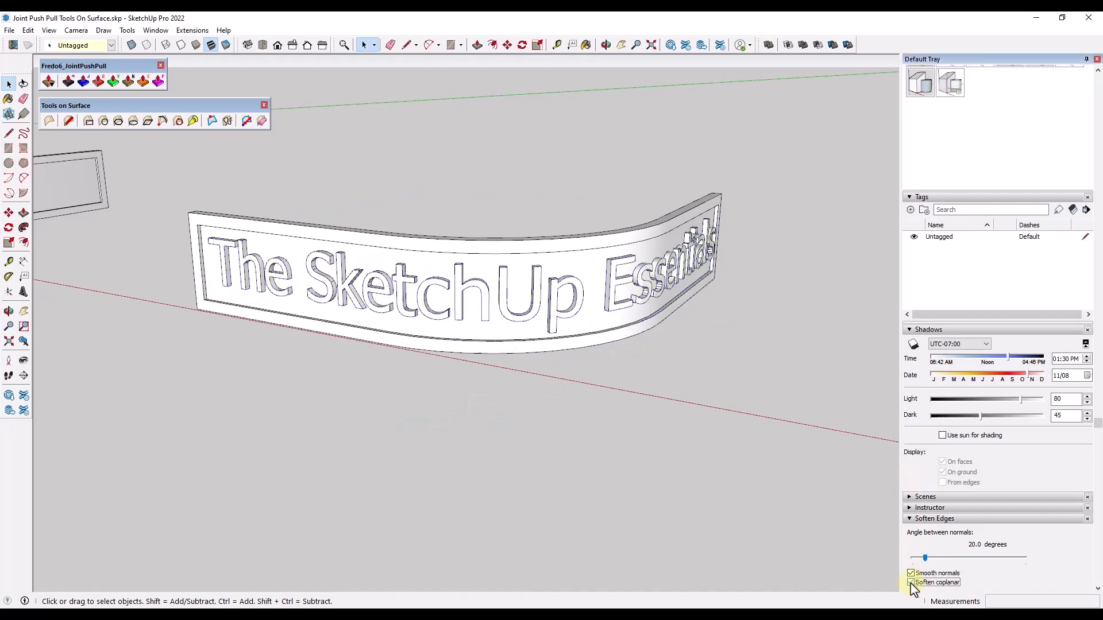
pyautogui.moveTo(928, 561); pyautogui.dragTo(942, 563)
pyautogui.moveTo(739, 302); pyautogui.dragTo(614, 256, button='middle')
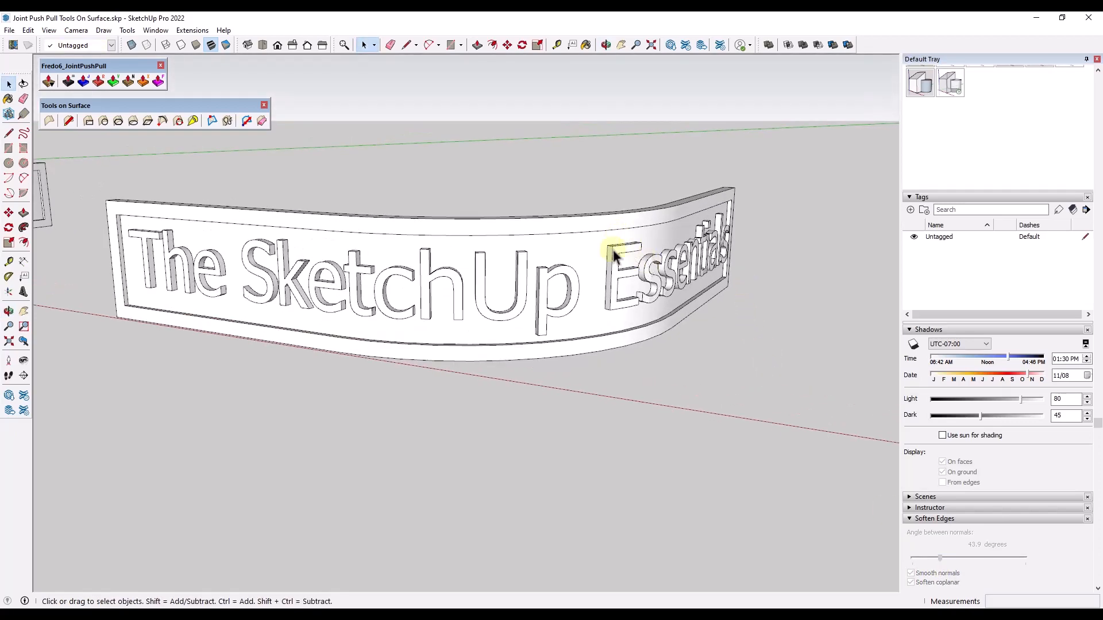
pyautogui.moveTo(417, 293); pyautogui.dragTo(443, 288, button='middle')
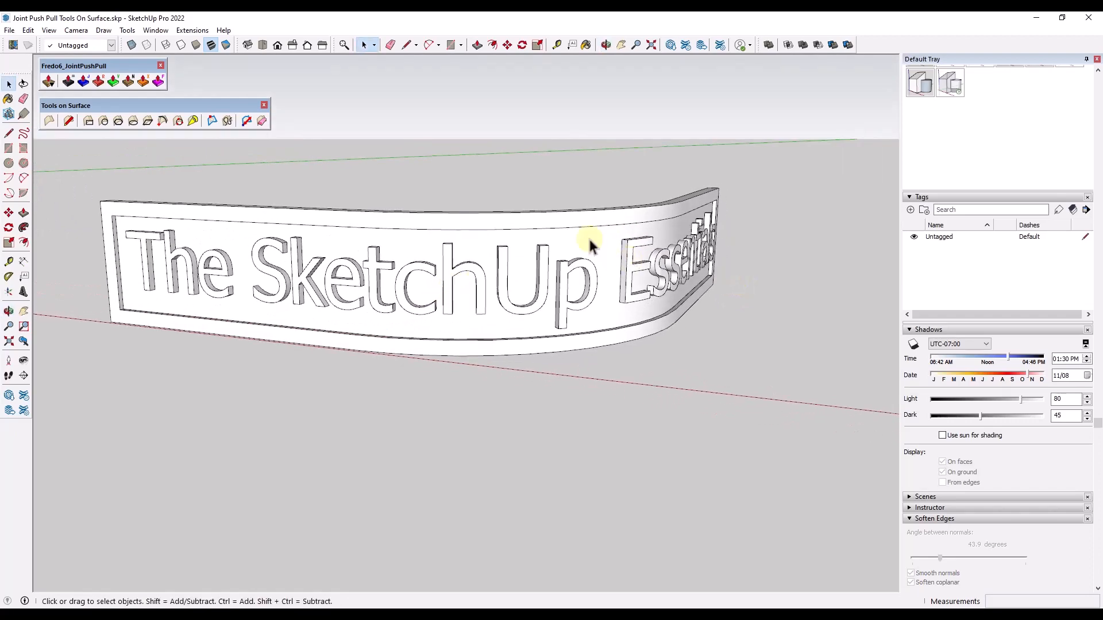